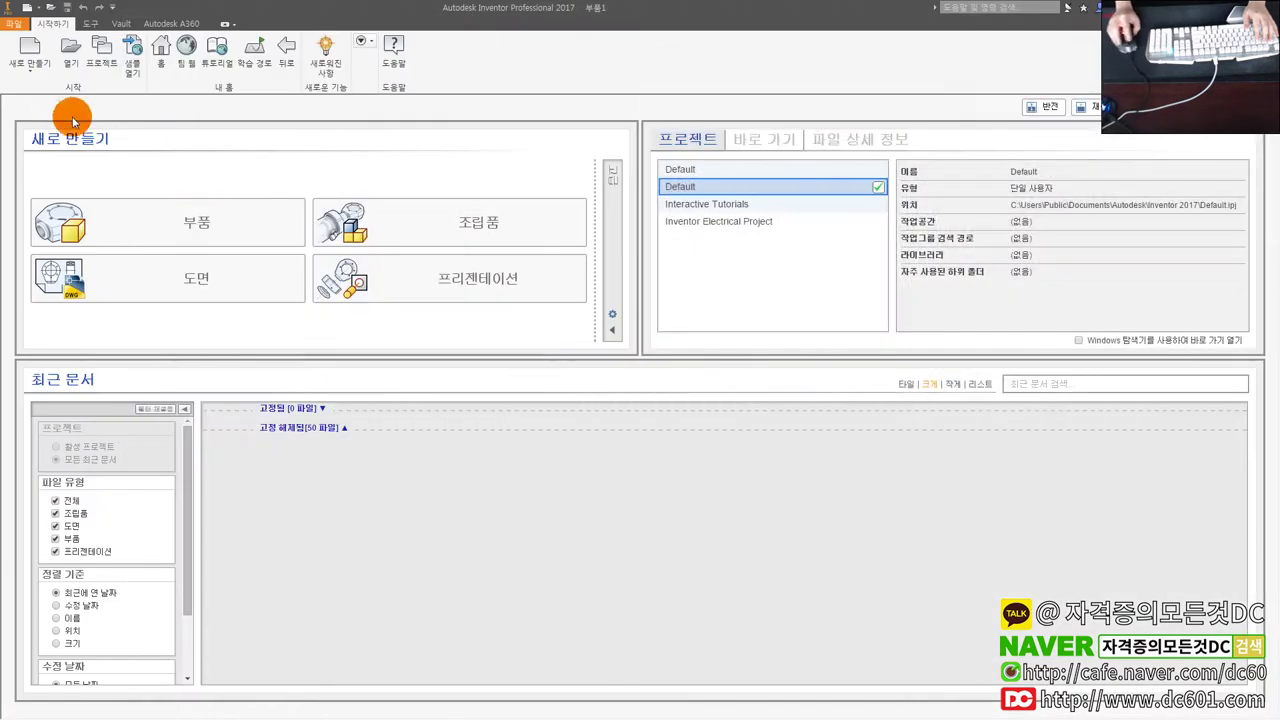
# Start a new file from the Inventor Get Started screen.
pyautogui.click(29, 50)
# Create a new part and sketch a circle centred on the origin.
pyautogui.doubleClick(474, 258)
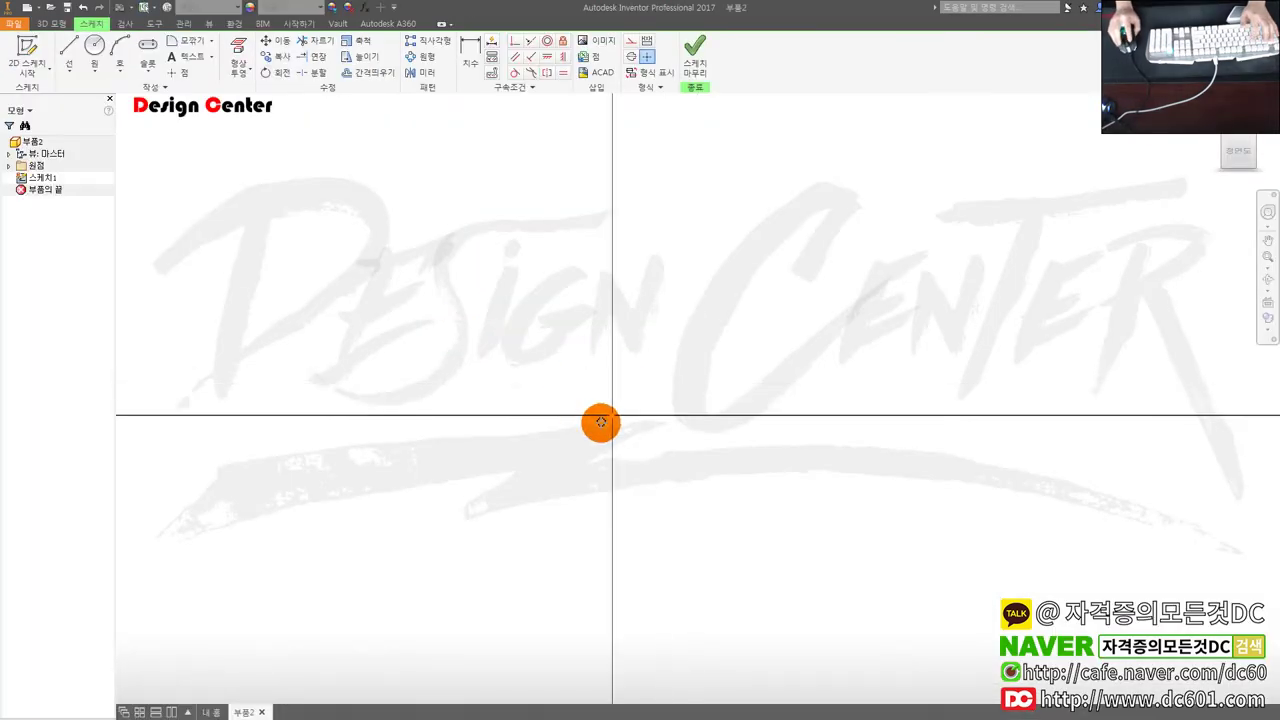
pyautogui.press('r')
pyautogui.click(612, 415)
pyautogui.press('Escape')
pyautogui.press('Escape')
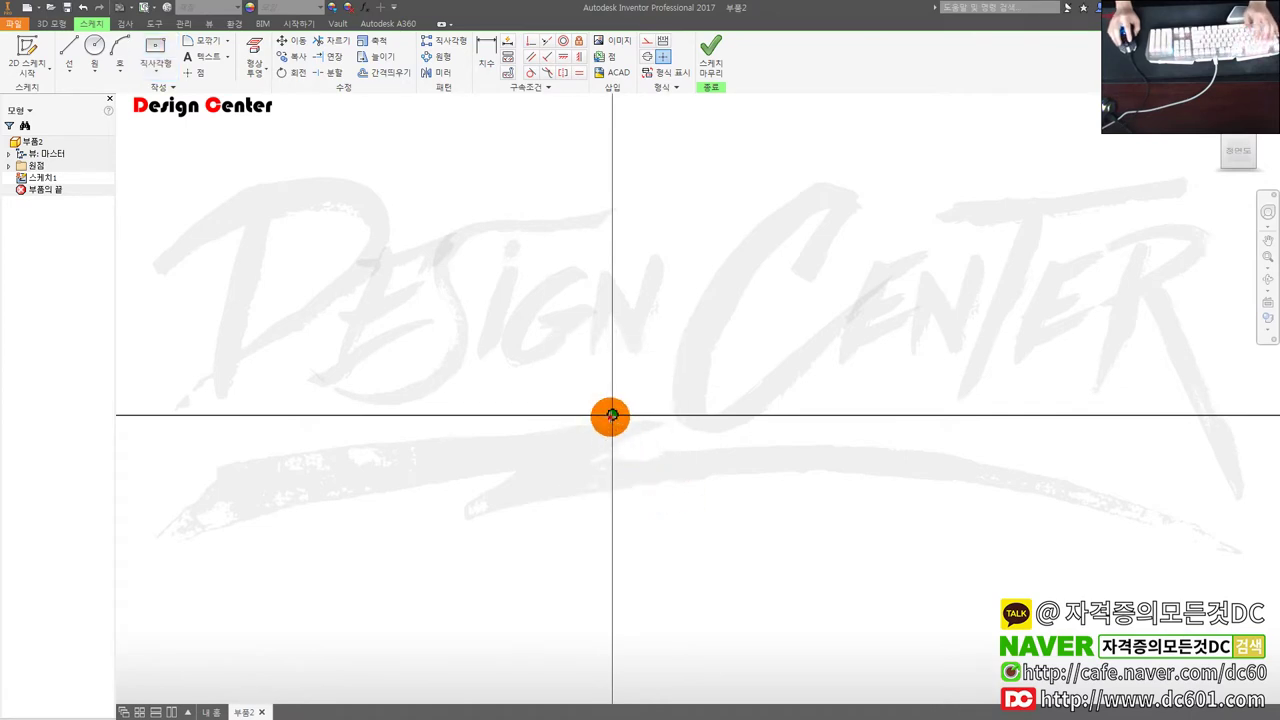
pyautogui.press('c')
pyautogui.click(612, 415)
pyautogui.click(697, 341)
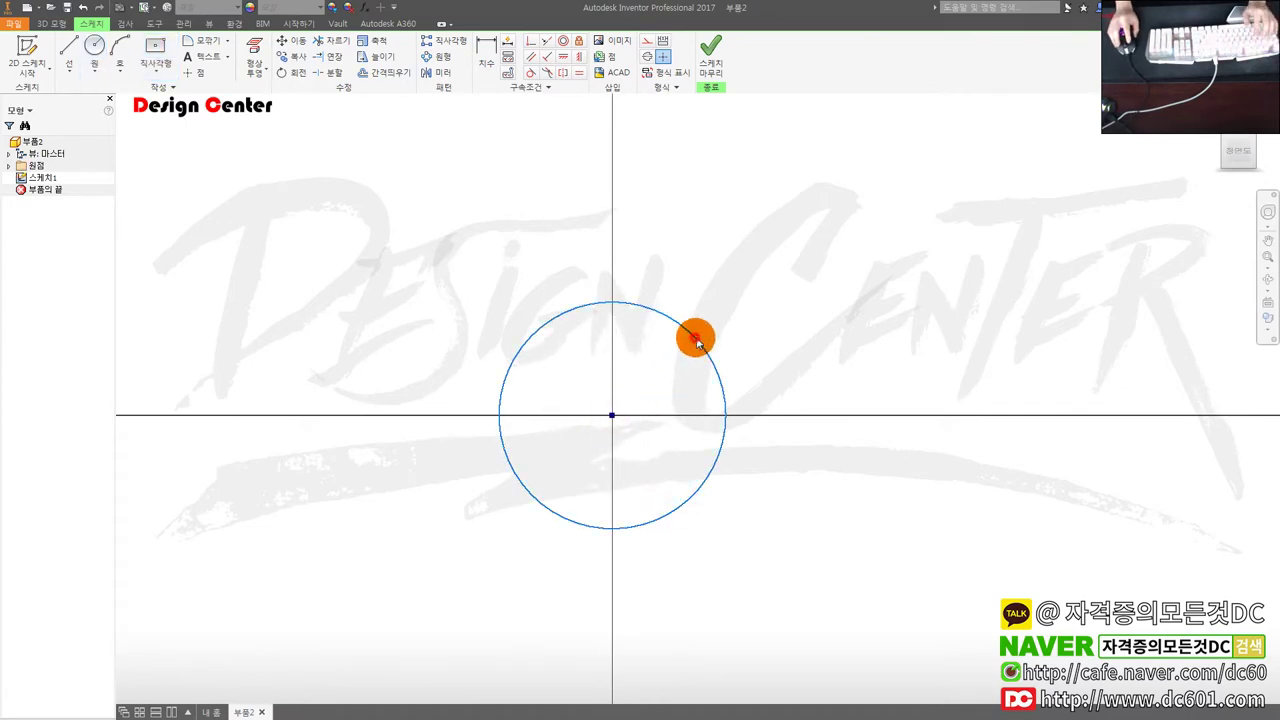
# Dimension the circle's diameter to 30.
pyautogui.press('d')
pyautogui.click(697, 341)
pyautogui.click(777, 326)
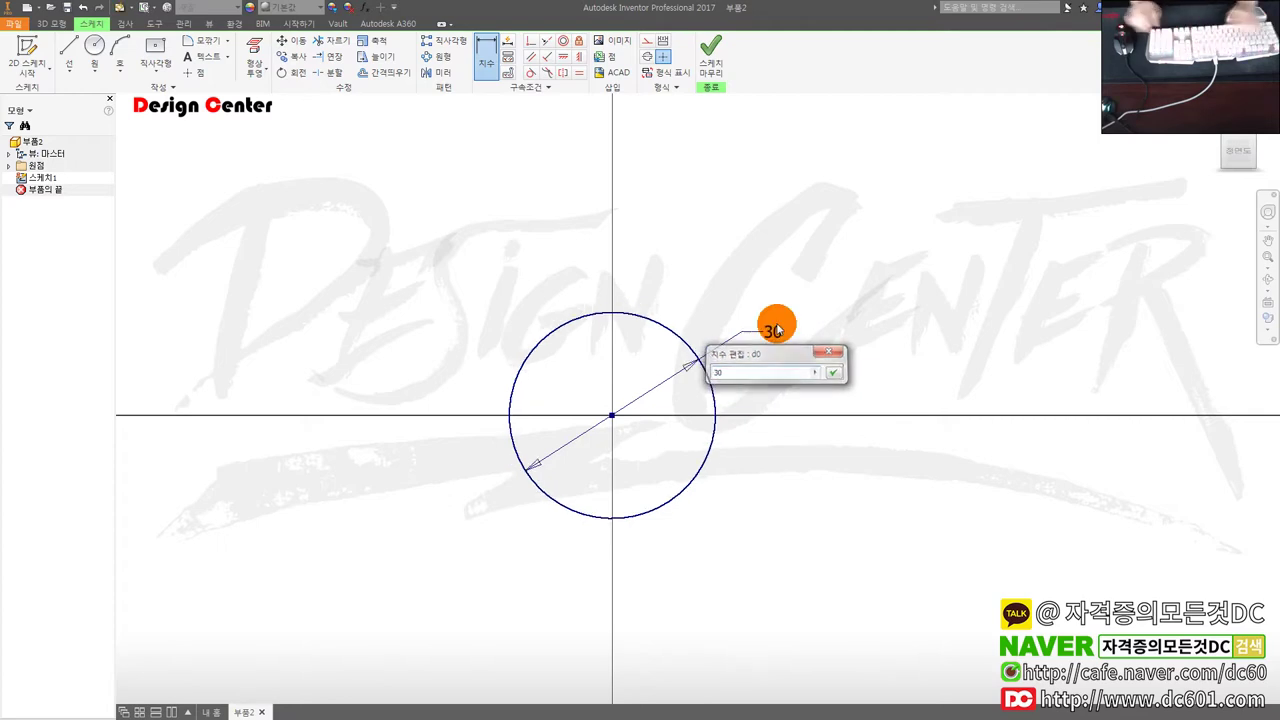
pyautogui.write('30')
pyautogui.press('Return')
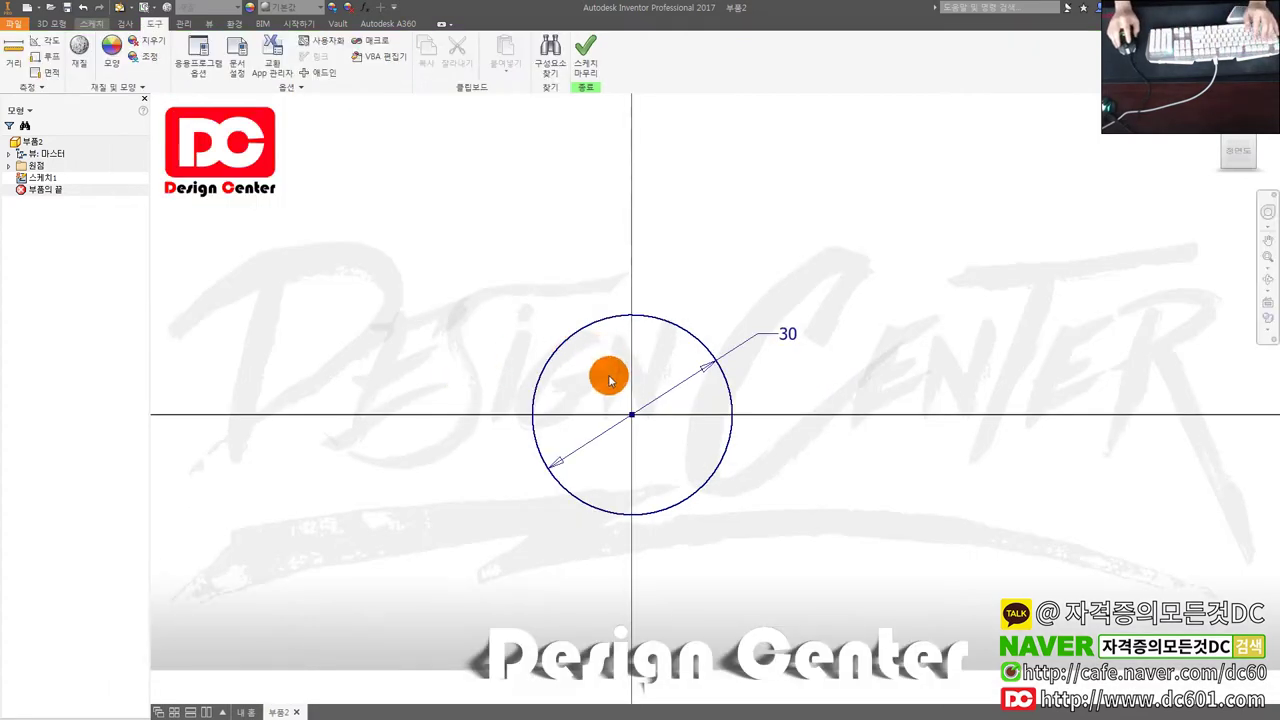
# Extrude the circle 40 mm into a solid cylinder.
pyautogui.press('e')
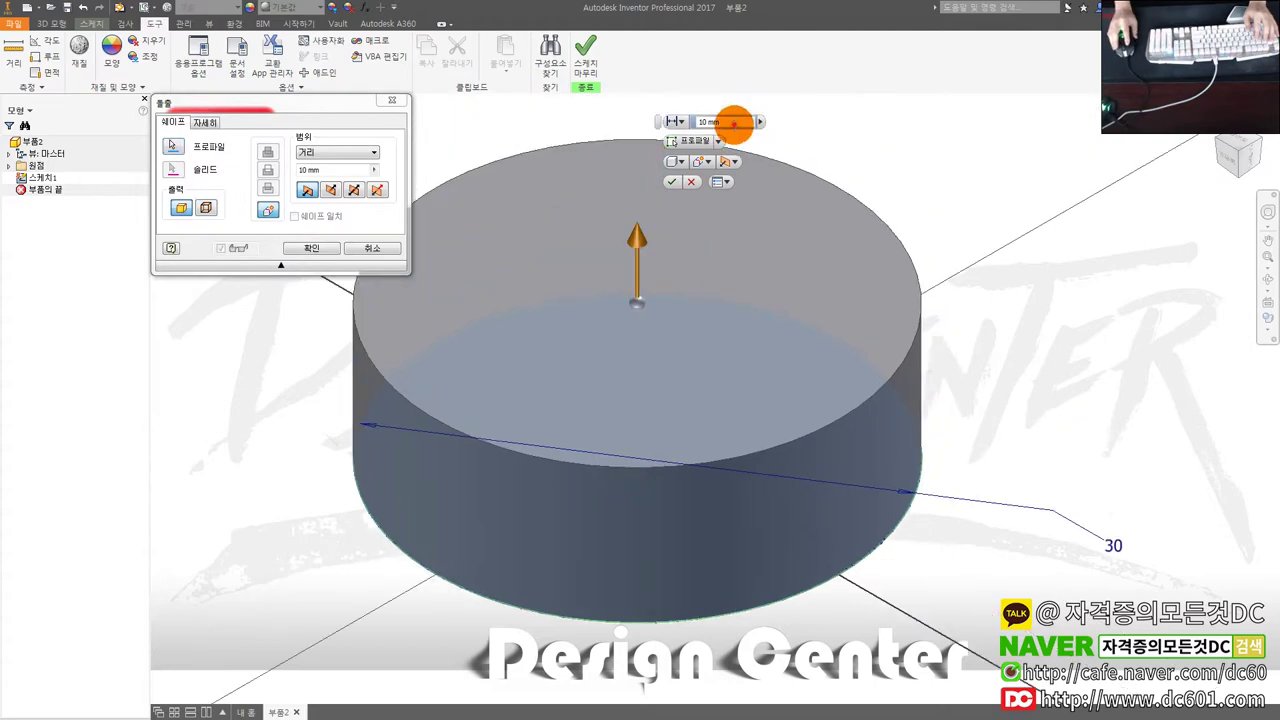
pyautogui.click(735, 123)
pyautogui.press('Return')
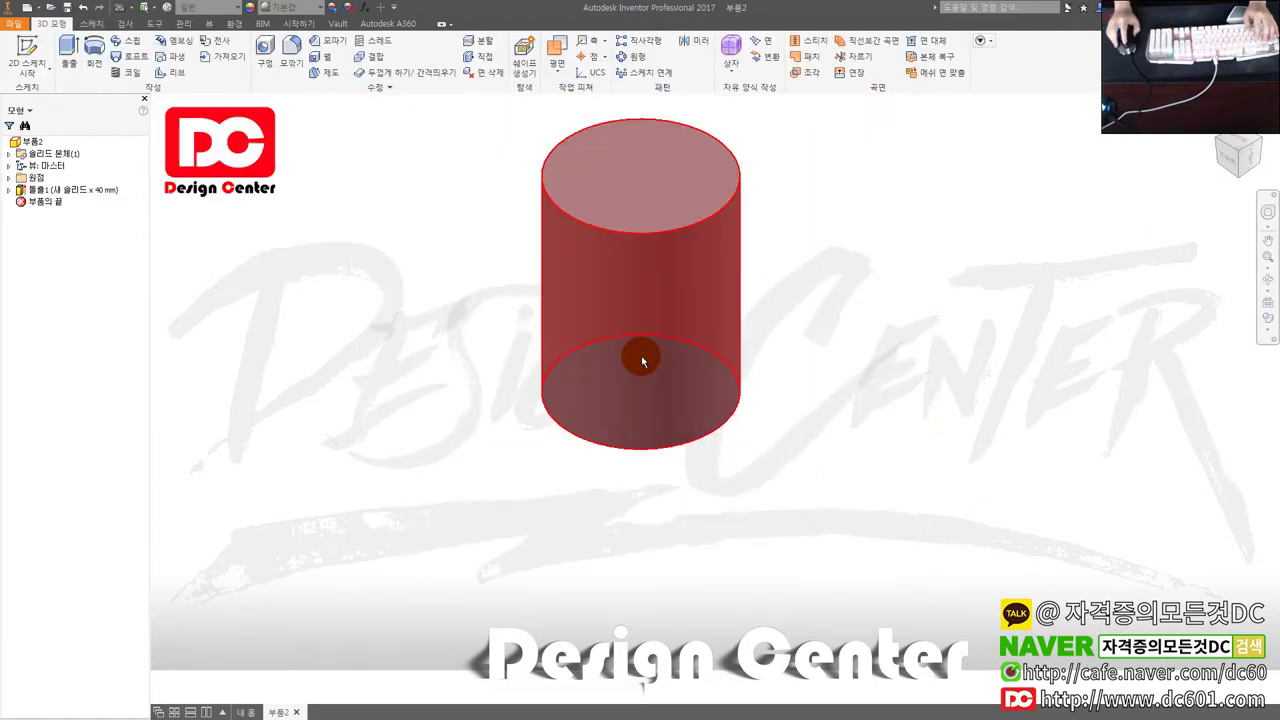
pyautogui.click(9, 177)
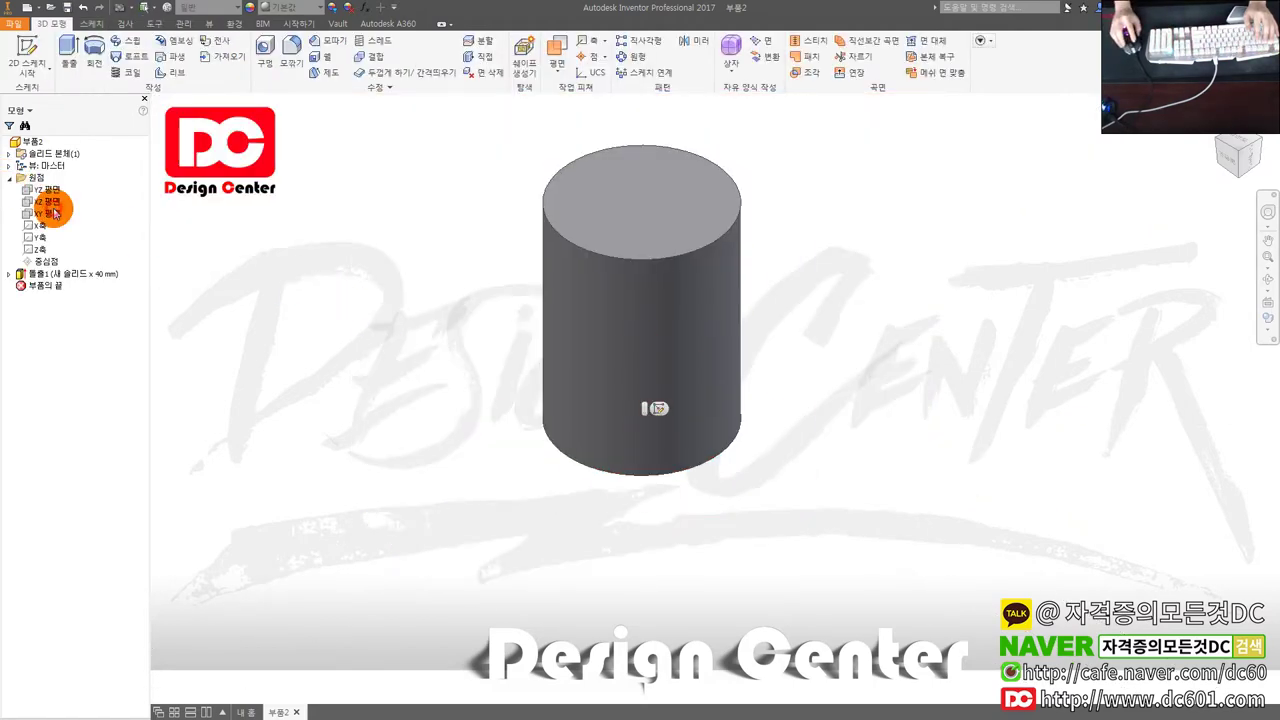
# Start a sketch on the XZ plane and draw a rectangle from the origin.
pyautogui.click(46, 202)
pyautogui.press('s')
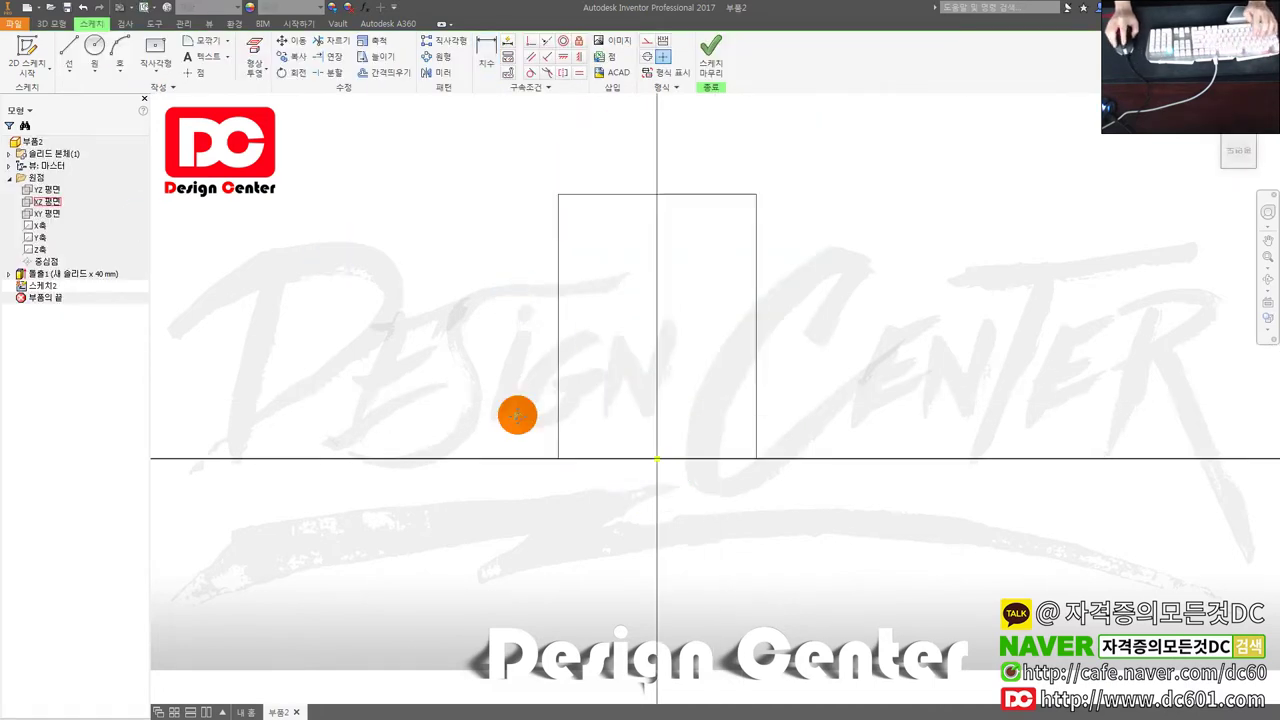
pyautogui.press('r')
pyautogui.click(616, 512)
pyautogui.scroll(-3, 649, 465)
pyautogui.click(678, 364)
# Project the cylinder's edges and make the vertical lines construction lines.
pyautogui.press('p')
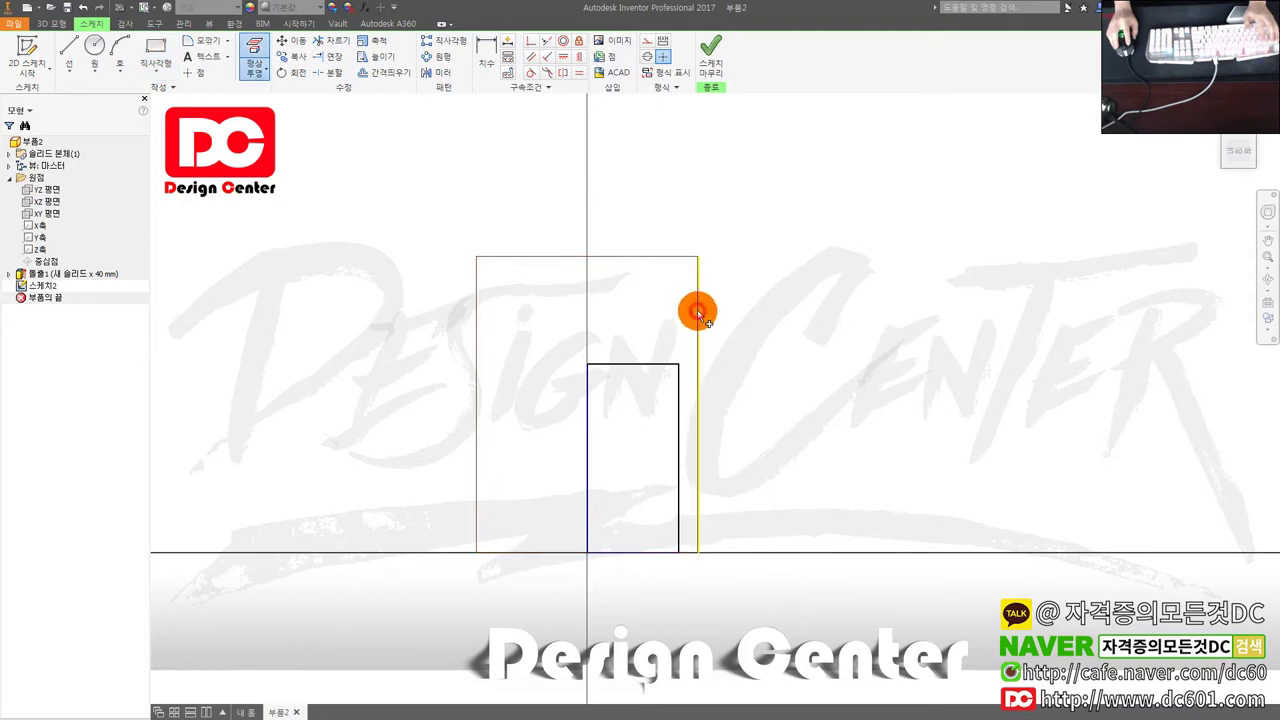
pyautogui.click(697, 383)
pyautogui.click(660, 366)
pyautogui.press('c')
pyautogui.click(587, 330)
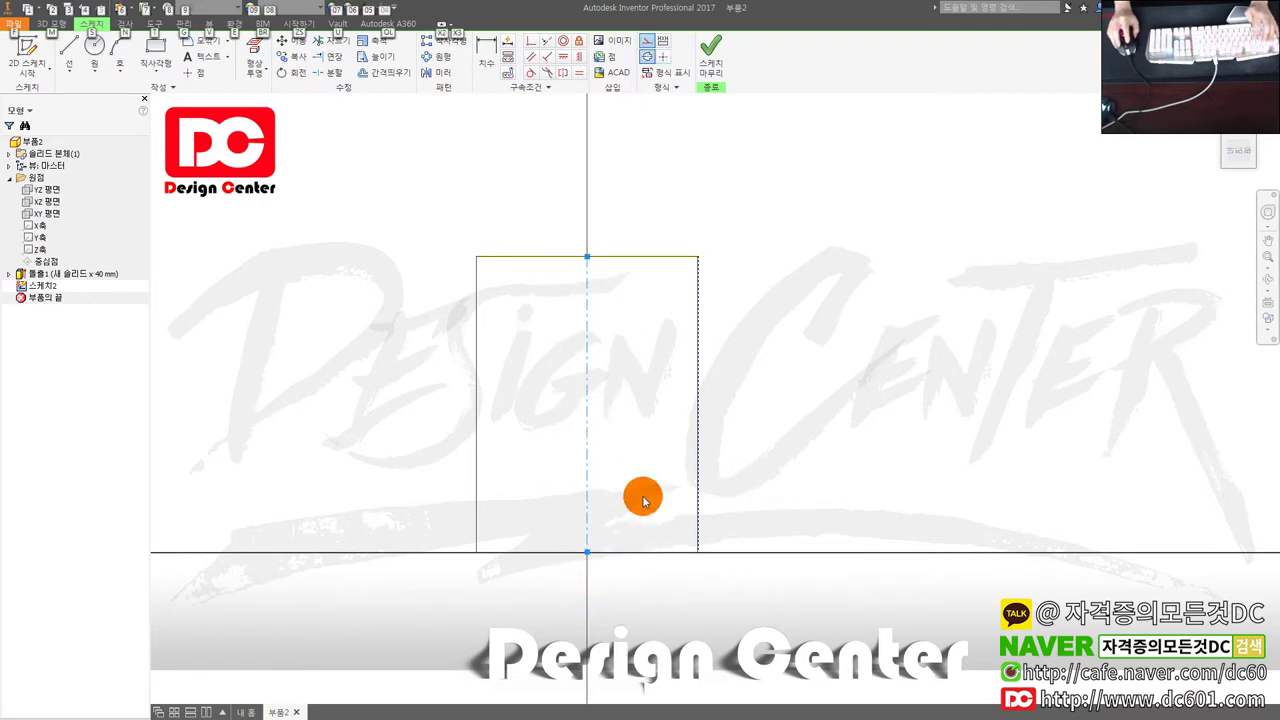
pyautogui.scroll(3, 640, 551)
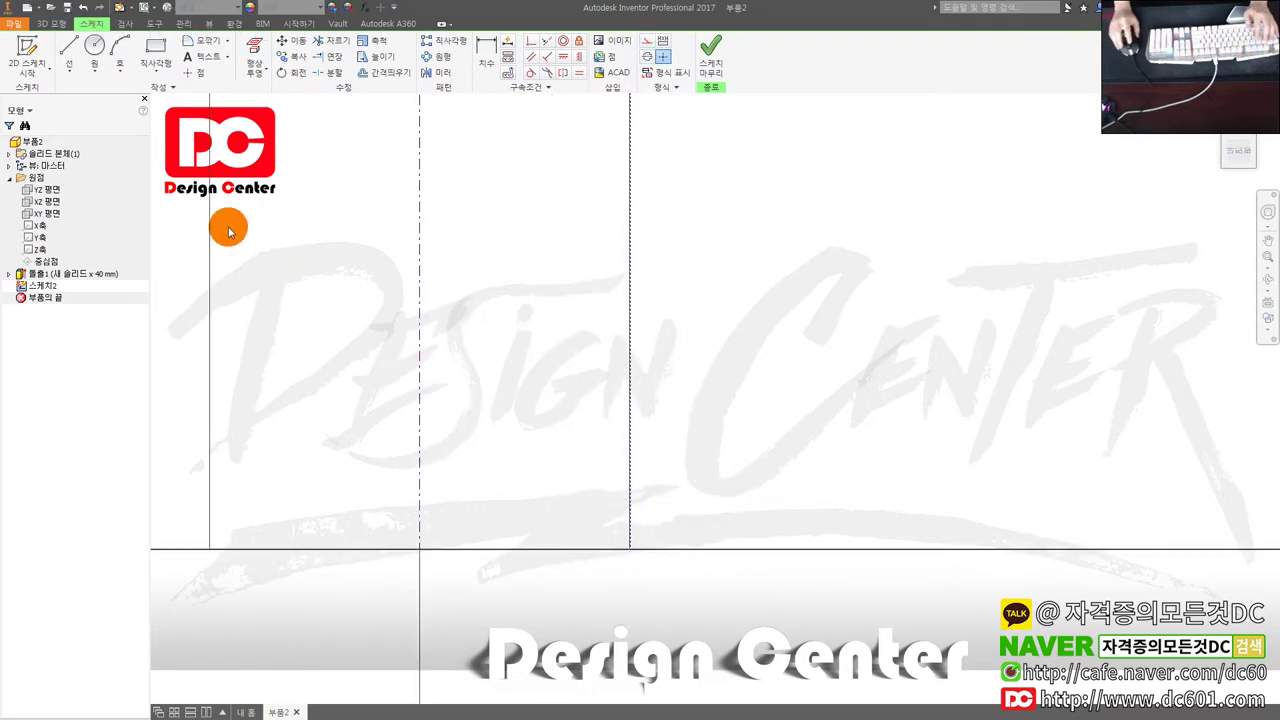
pyautogui.click(157, 78)
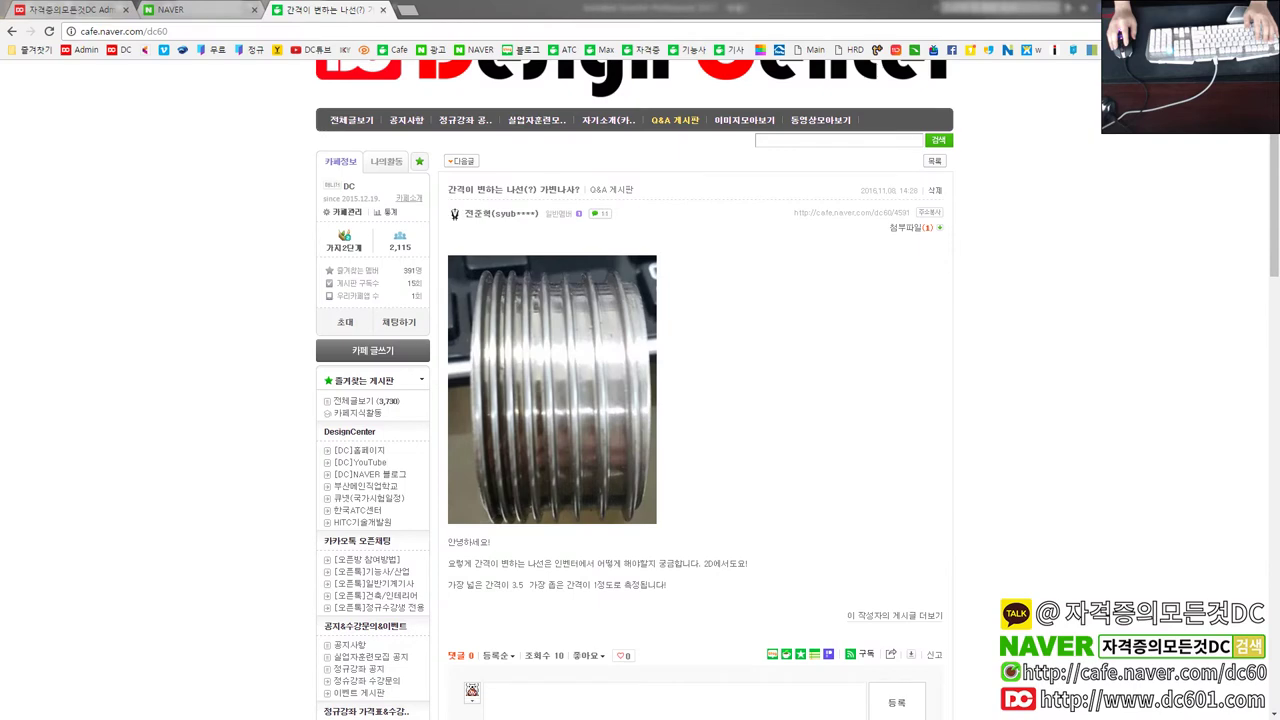
pyautogui.click(181, 233)
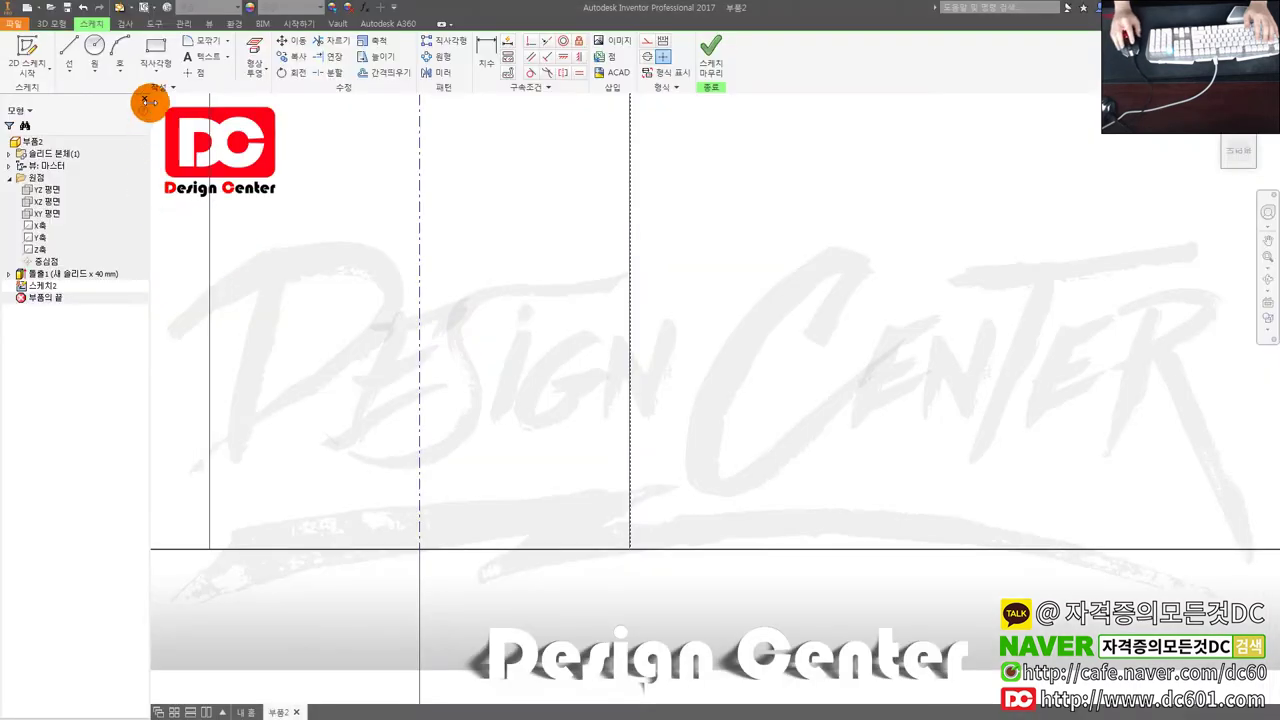
# Draw a centre-point slot resting on the horizontal axis.
pyautogui.click(155, 66)
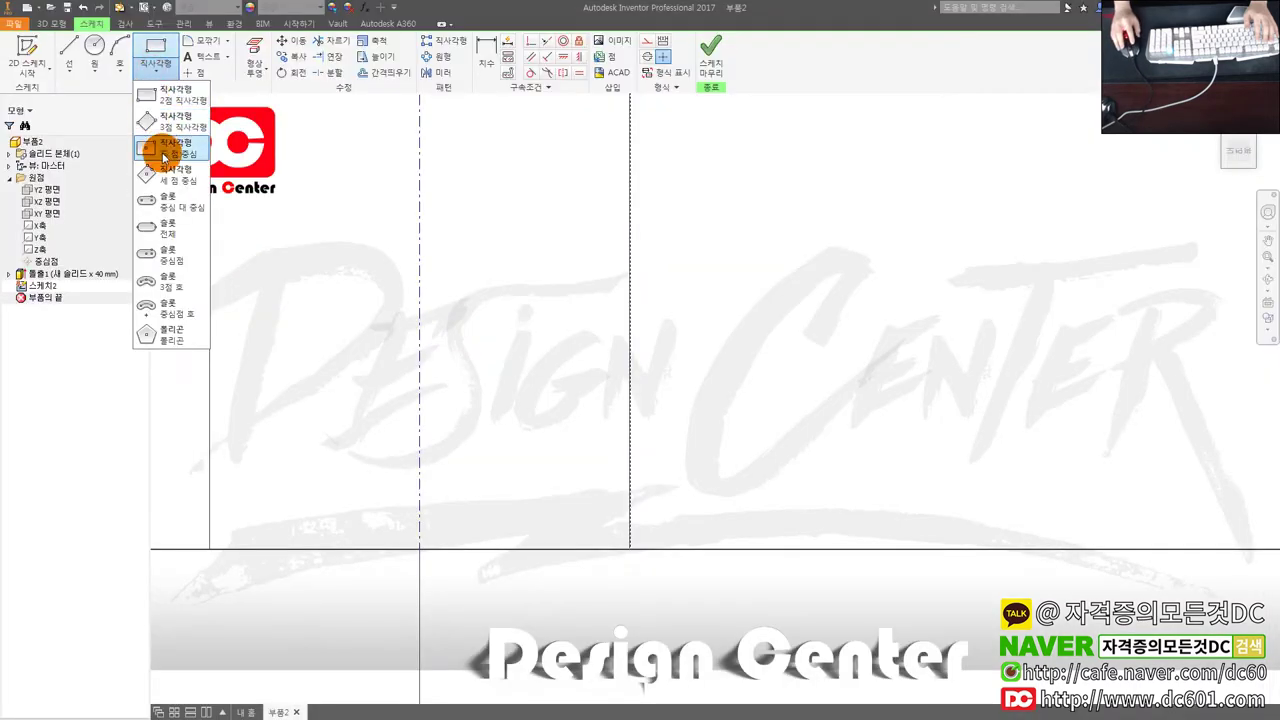
pyautogui.click(173, 262)
pyautogui.click(659, 508)
pyautogui.click(728, 508)
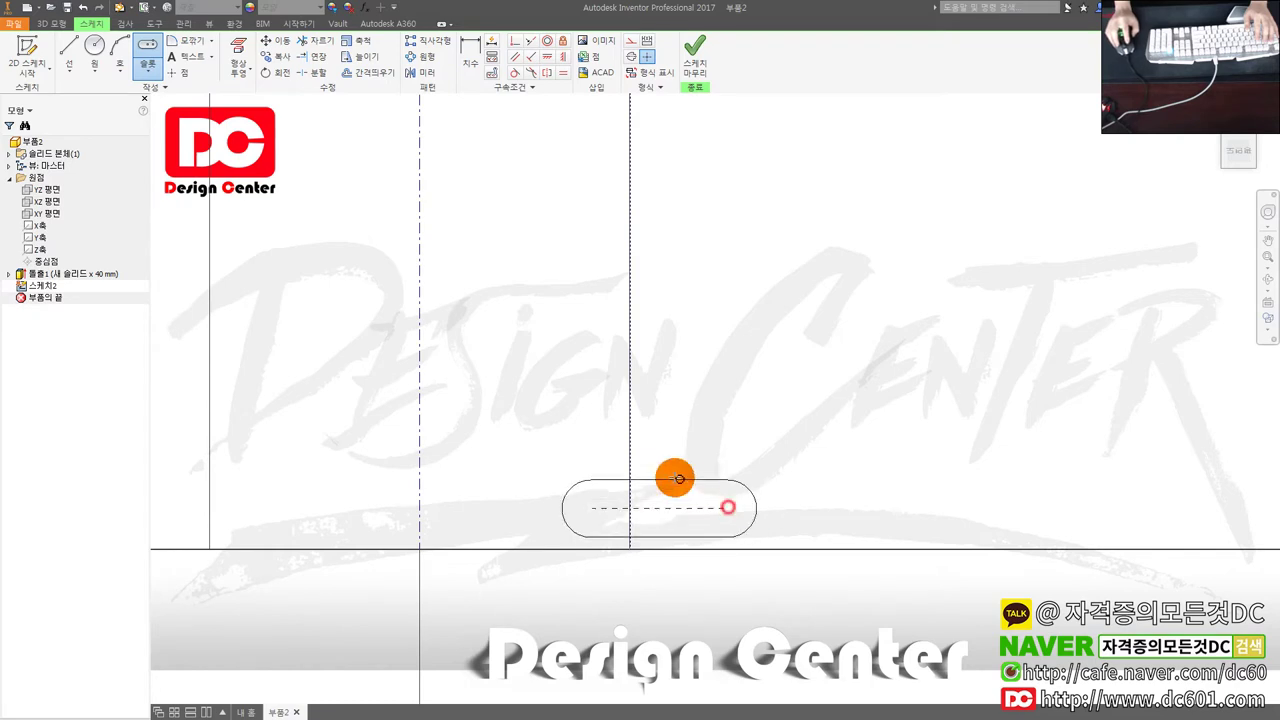
pyautogui.click(676, 492)
pyautogui.moveTo(687, 526); pyautogui.dragTo(693, 550)
# Dimension the slot's width to 1.5.
pyautogui.press('d')
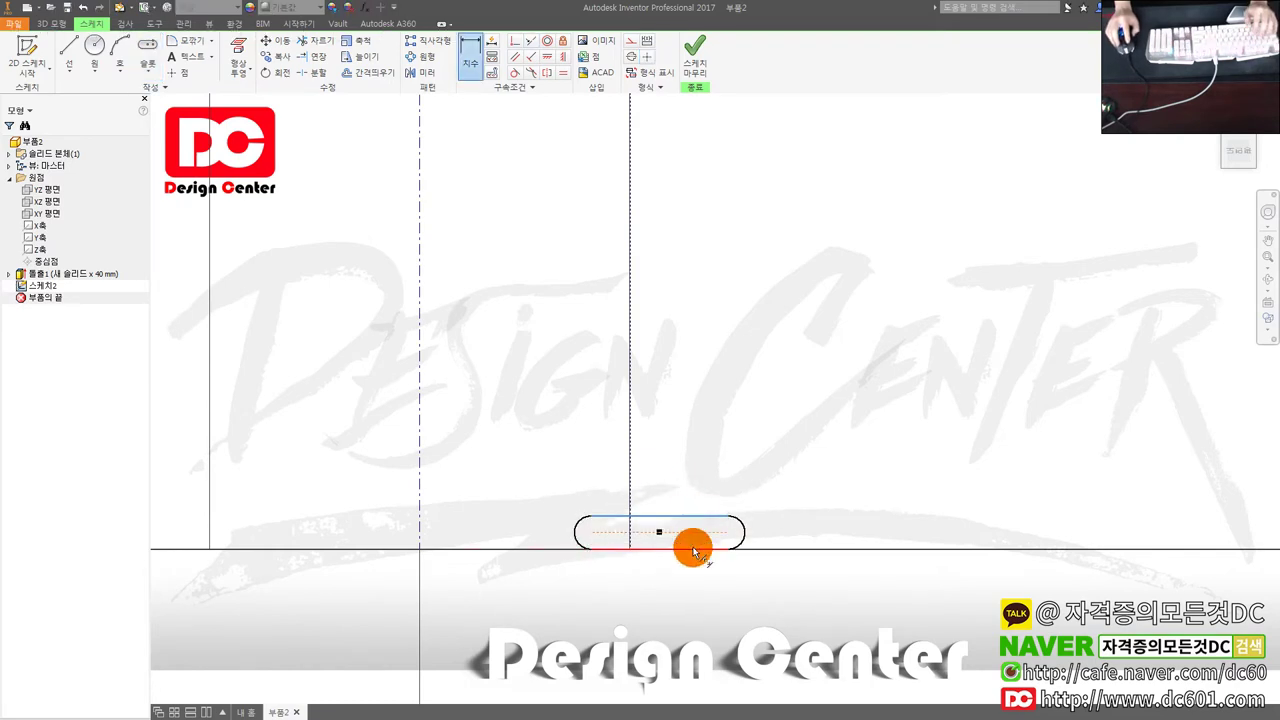
pyautogui.click(796, 527)
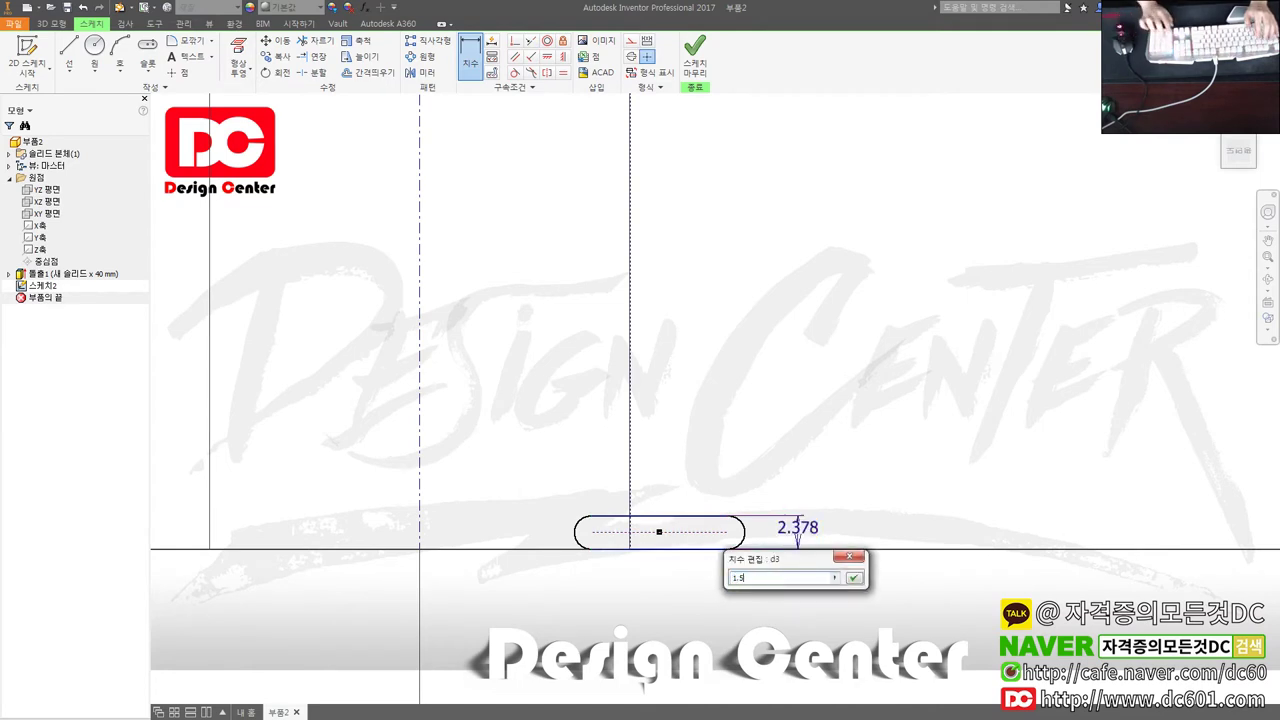
pyautogui.press('Return')
pyautogui.scroll(-1, 686, 531)
pyautogui.scroll(-1, 652, 540)
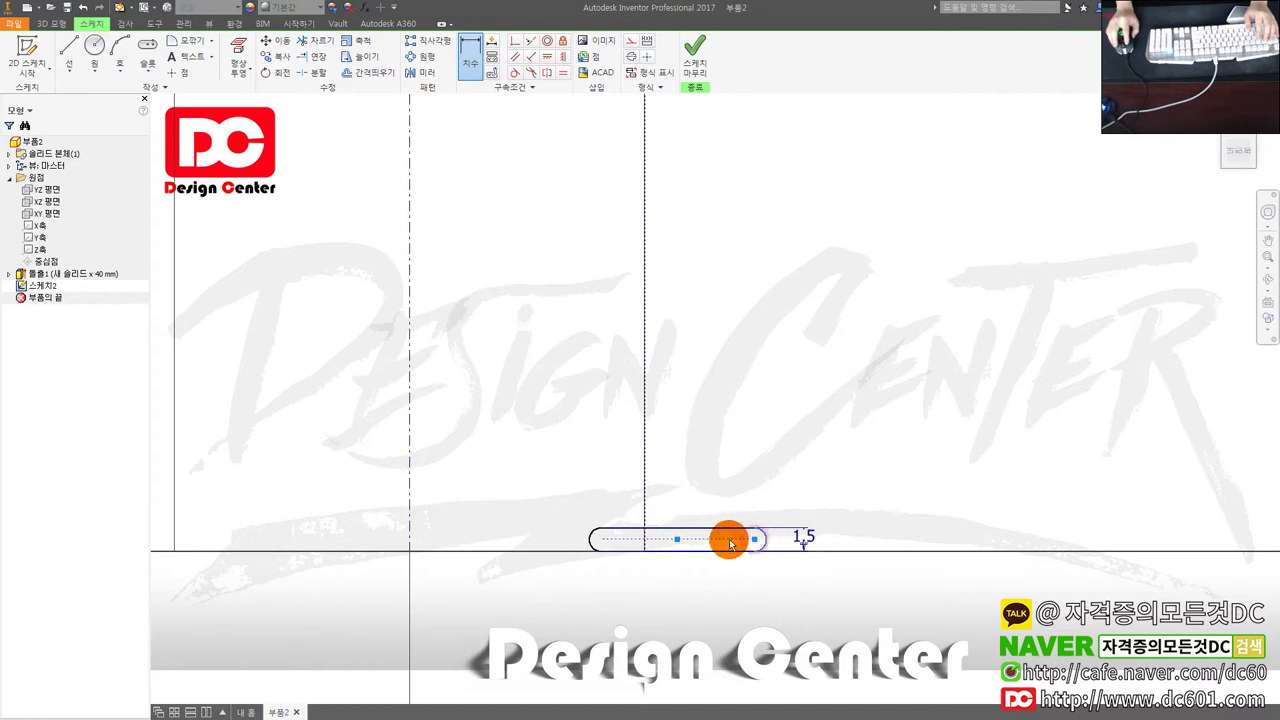
pyautogui.press('Escape')
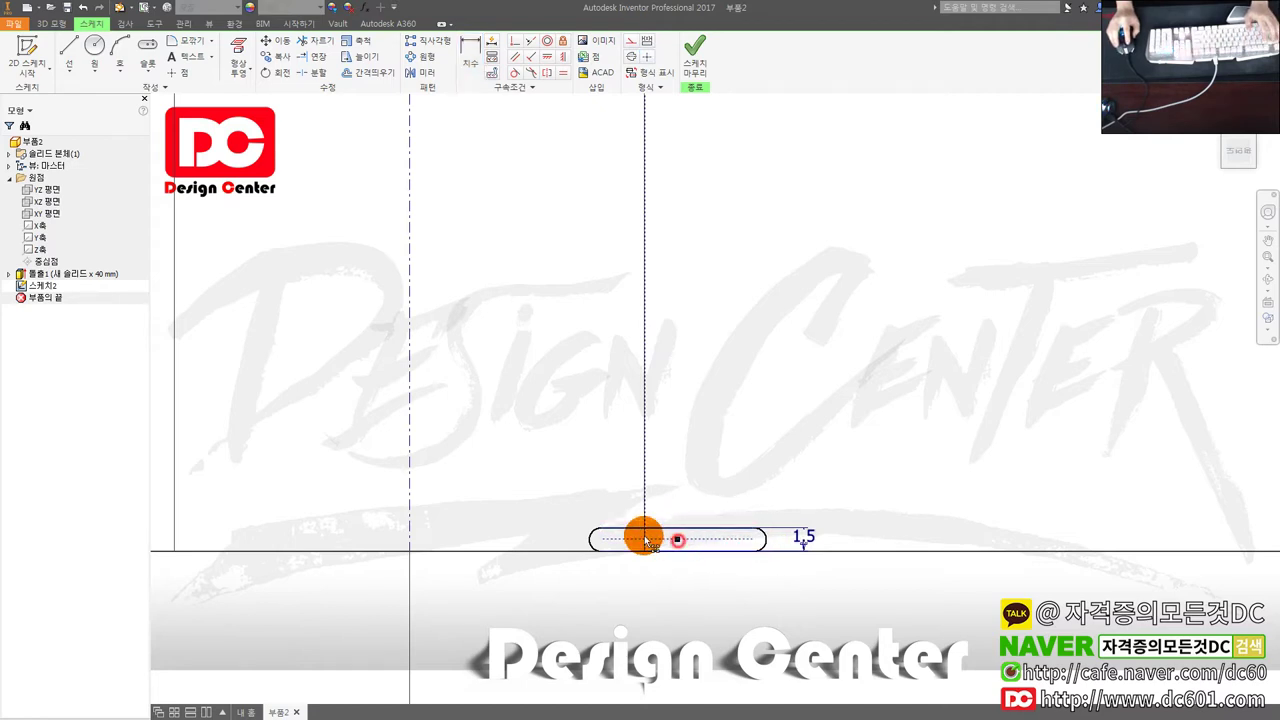
# Slide the slot across the cylinder's side line and lengthen it.
pyautogui.moveTo(645, 540); pyautogui.dragTo(594, 525)
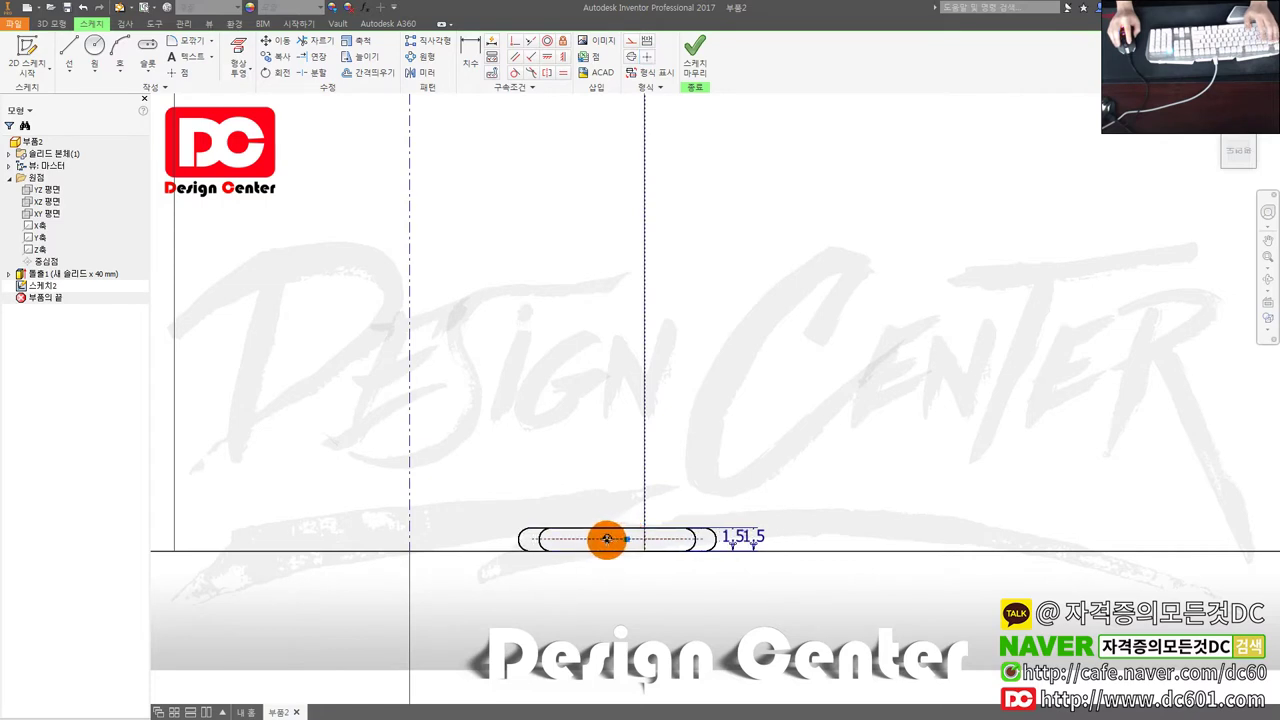
pyautogui.moveTo(604, 540); pyautogui.dragTo(602, 539)
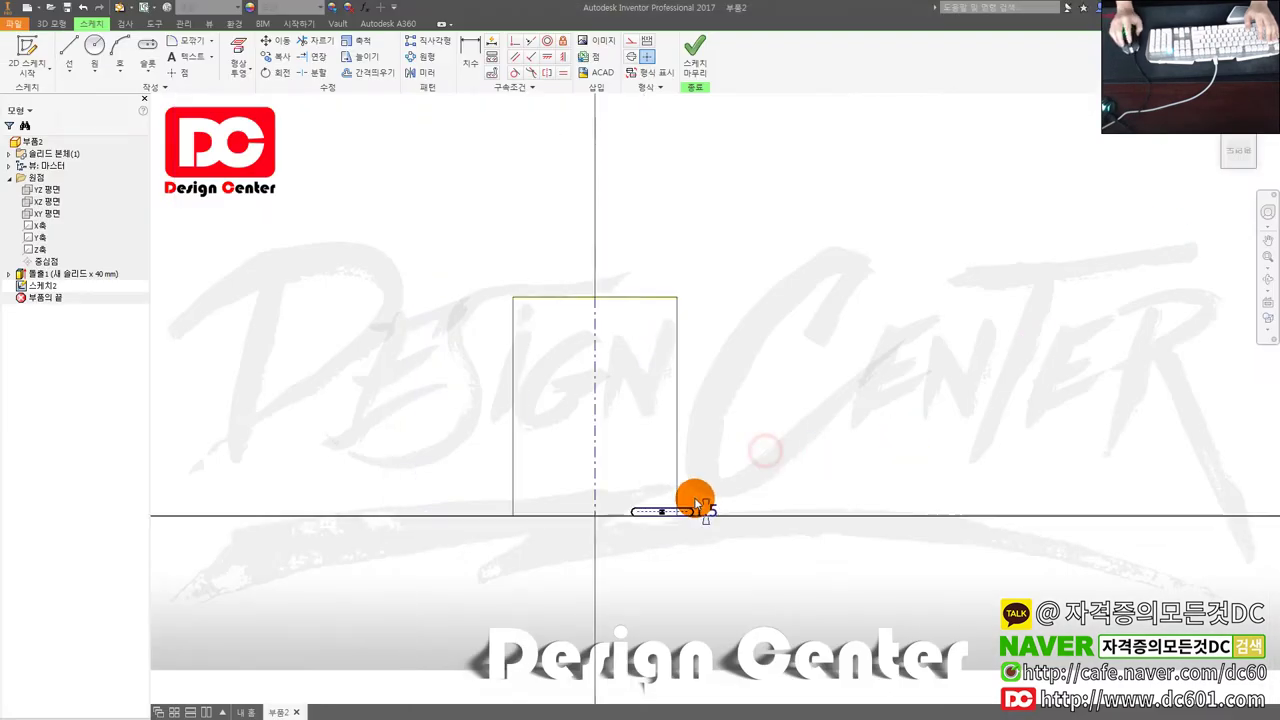
pyautogui.moveTo(694, 505); pyautogui.dragTo(530, 481)
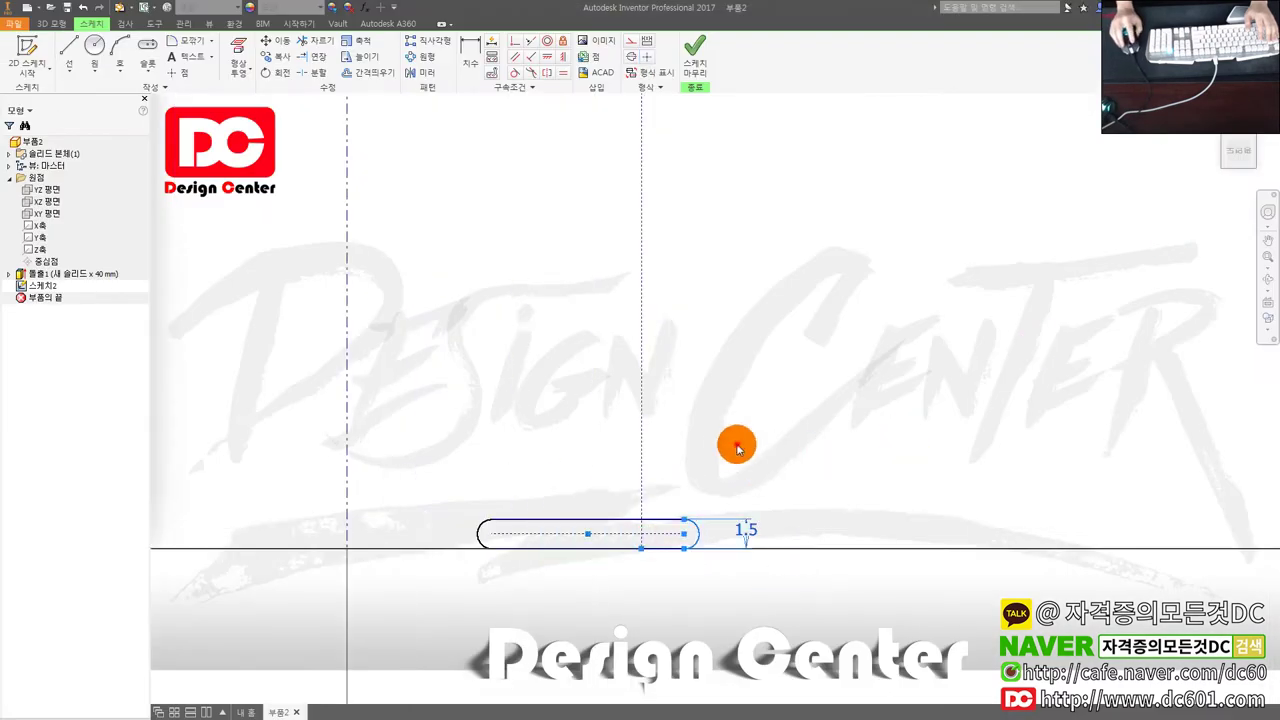
# Coil the slot profile upward around the centre line at pitch 2 with 2 revolutions.
pyautogui.scroll(-2, 731, 449)
pyautogui.hotkey('ctrl', 'Return')
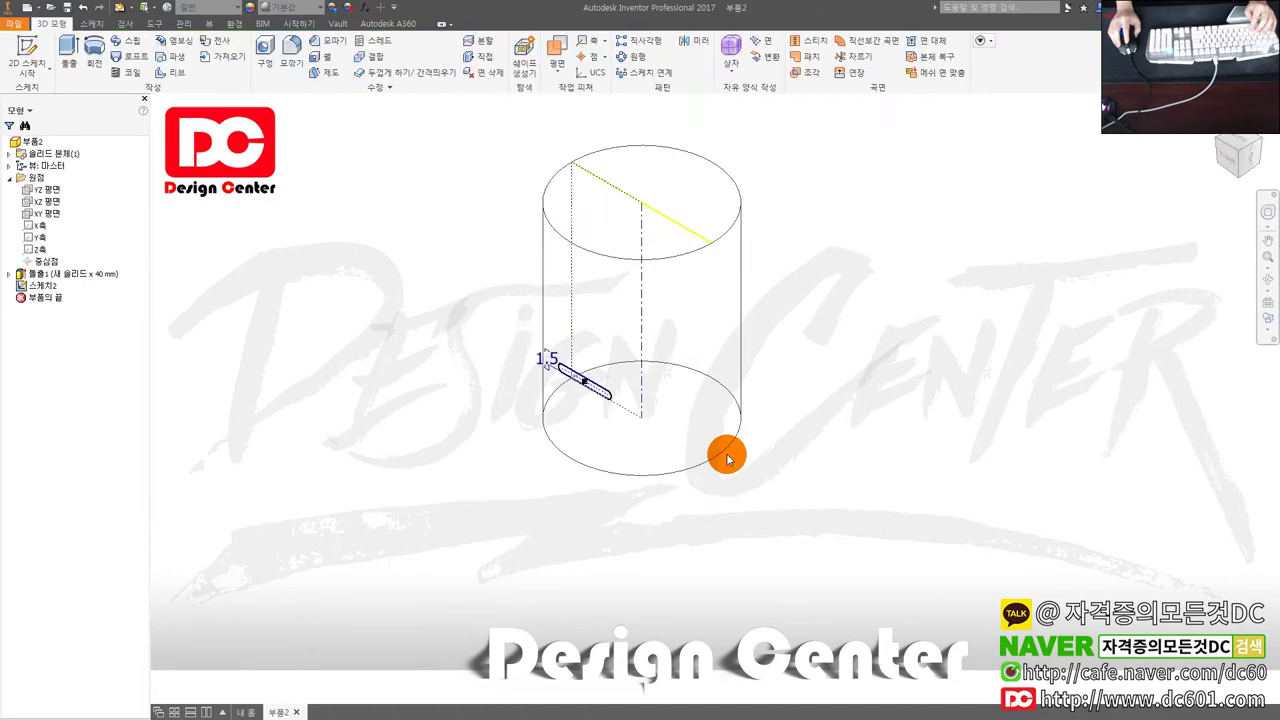
pyautogui.moveTo(726, 451); pyautogui.dragTo(629, 414, button='right')
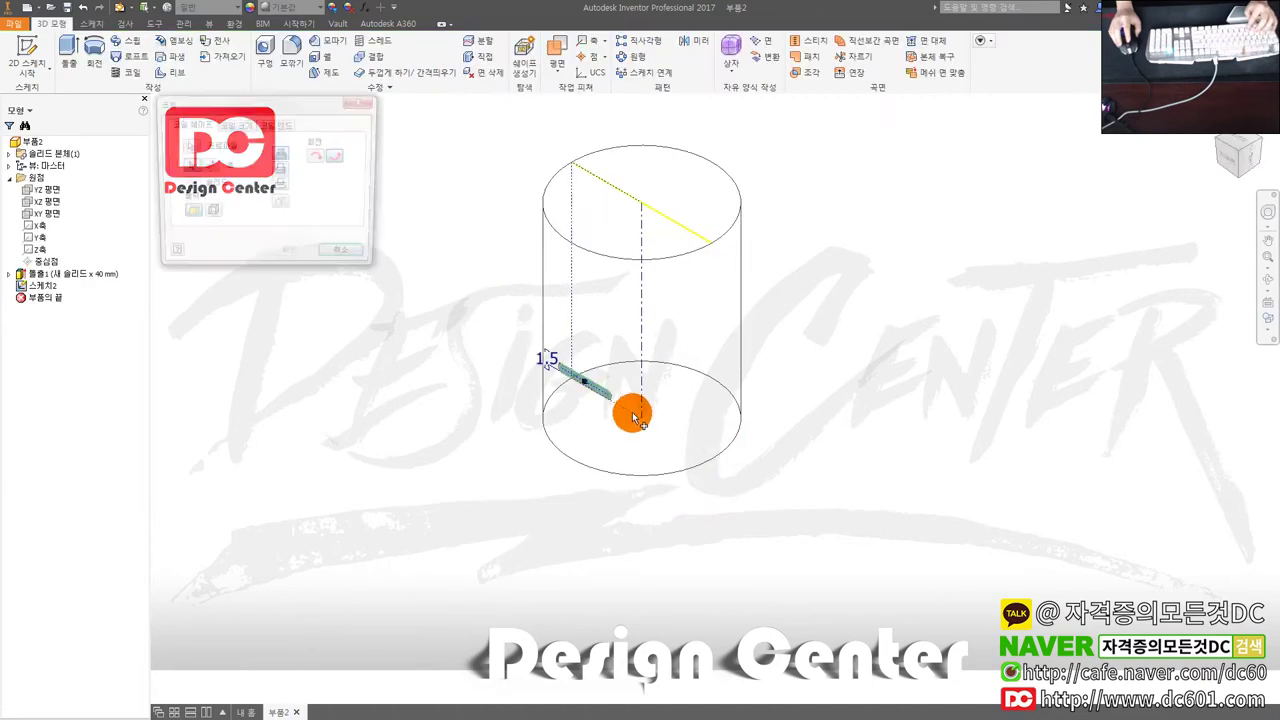
pyautogui.click(622, 303)
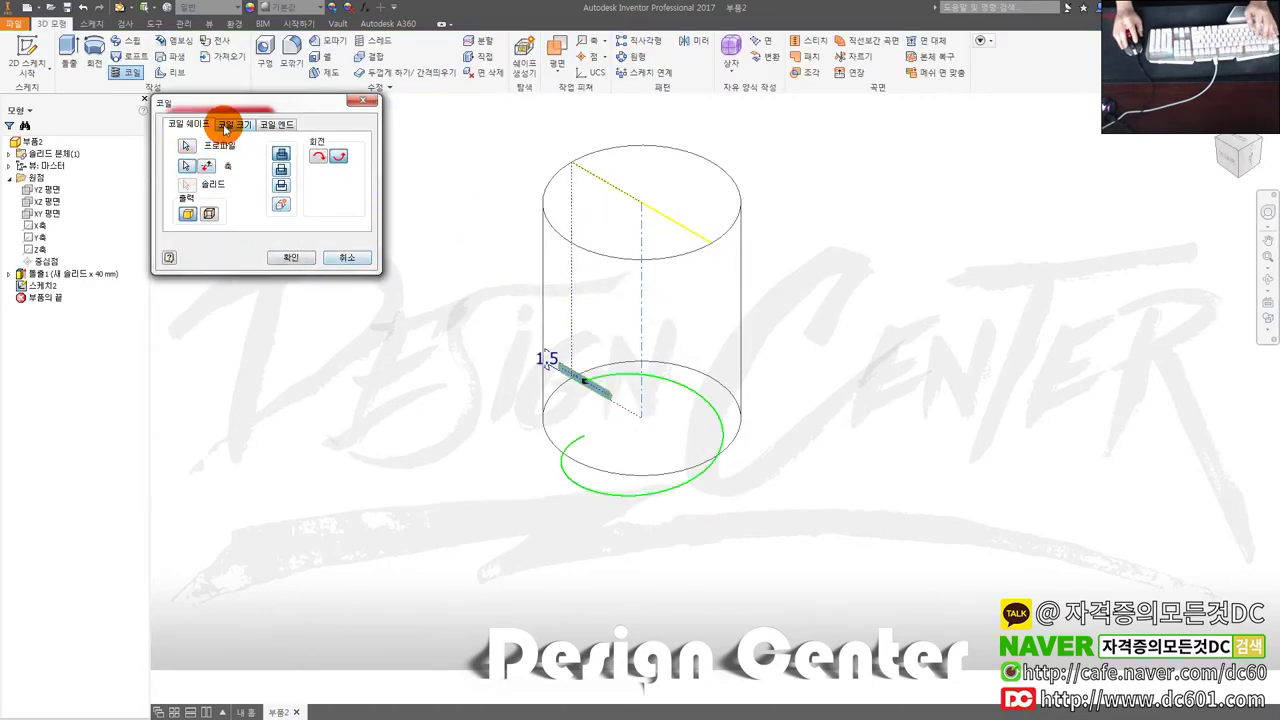
pyautogui.click(209, 175)
pyautogui.click(235, 124)
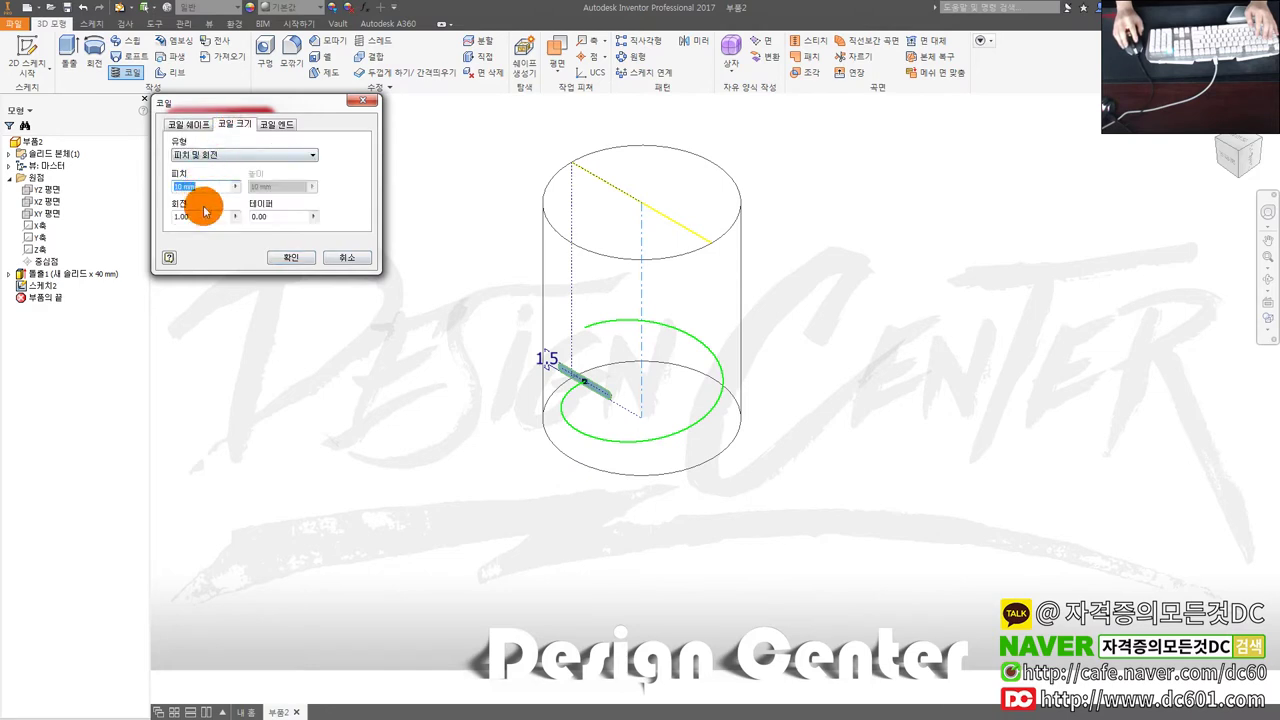
pyautogui.moveTo(203, 216); pyautogui.dragTo(147, 222)
pyautogui.write('2')
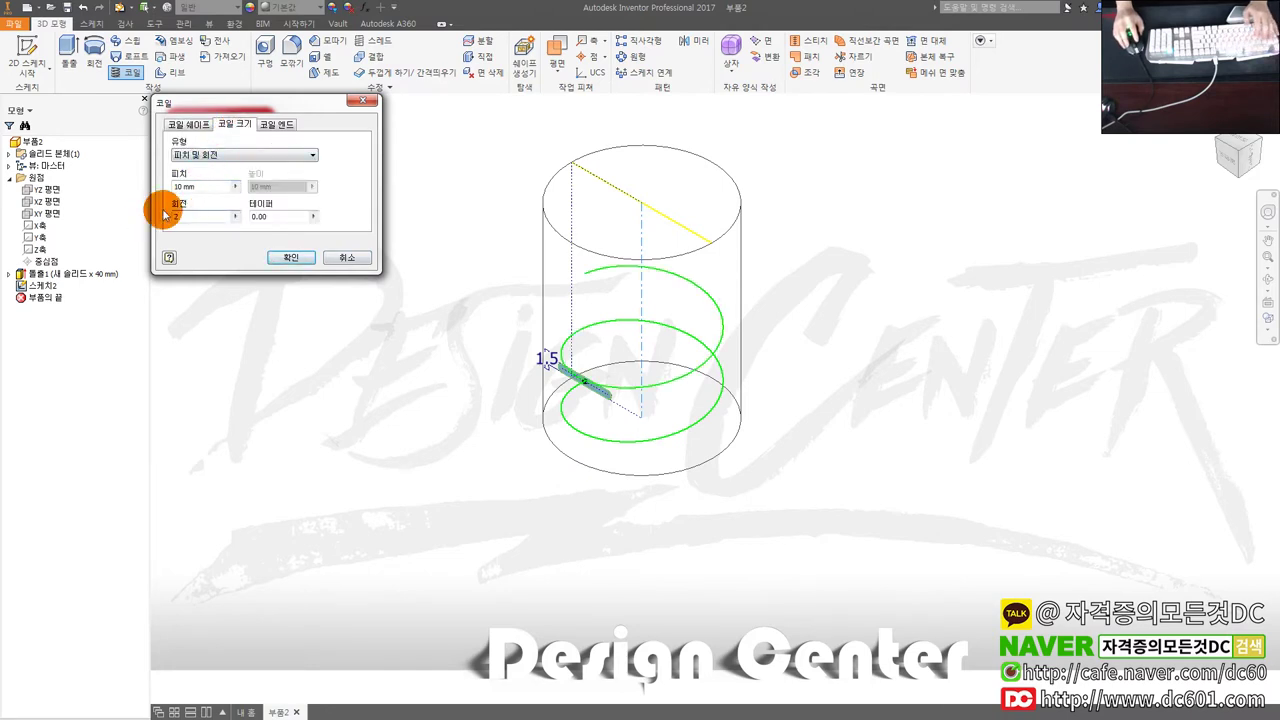
pyautogui.moveTo(203, 187); pyautogui.dragTo(150, 189)
pyautogui.write('2')
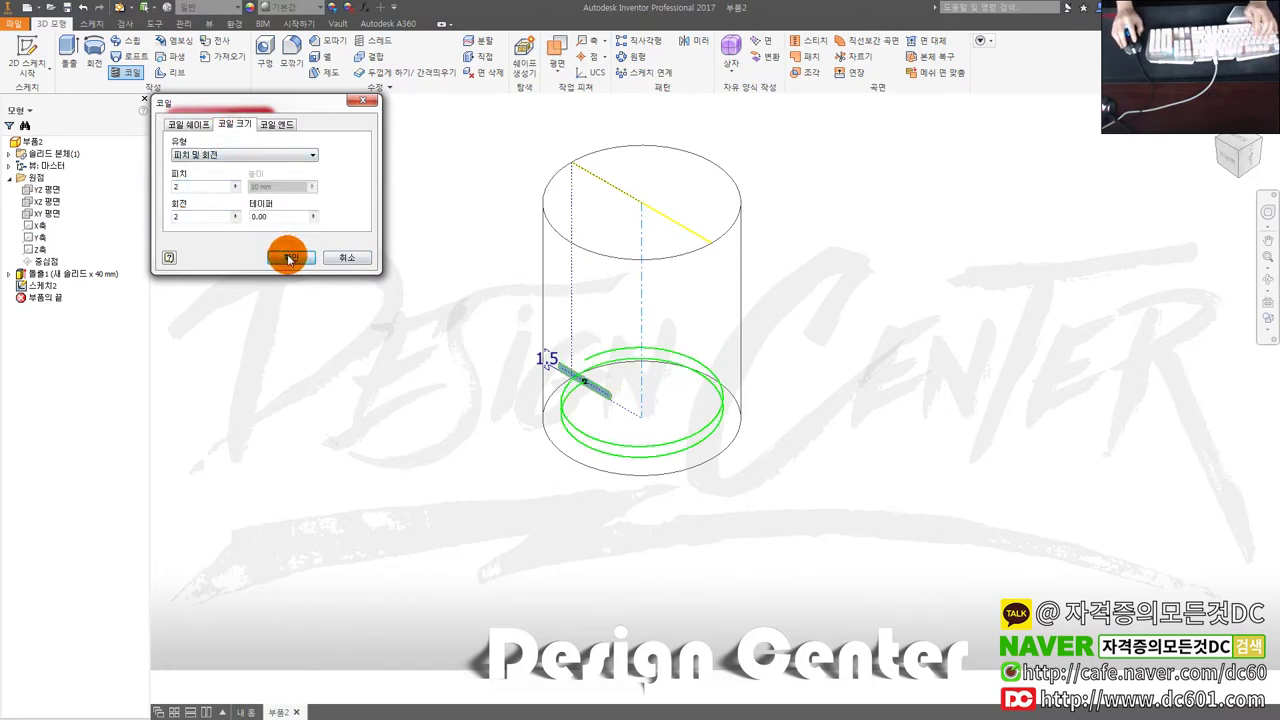
pyautogui.click(289, 259)
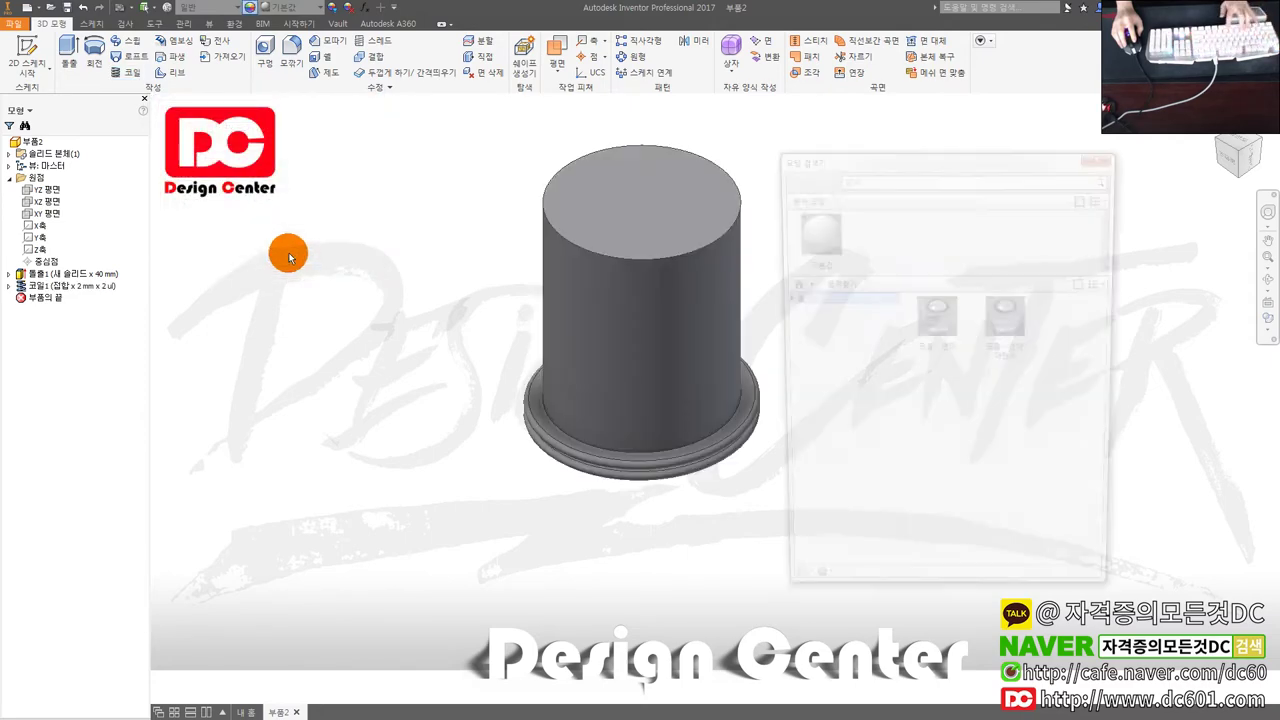
# Apply the chrome appearance to the part.
pyautogui.click(33, 141)
pyautogui.click(930, 316)
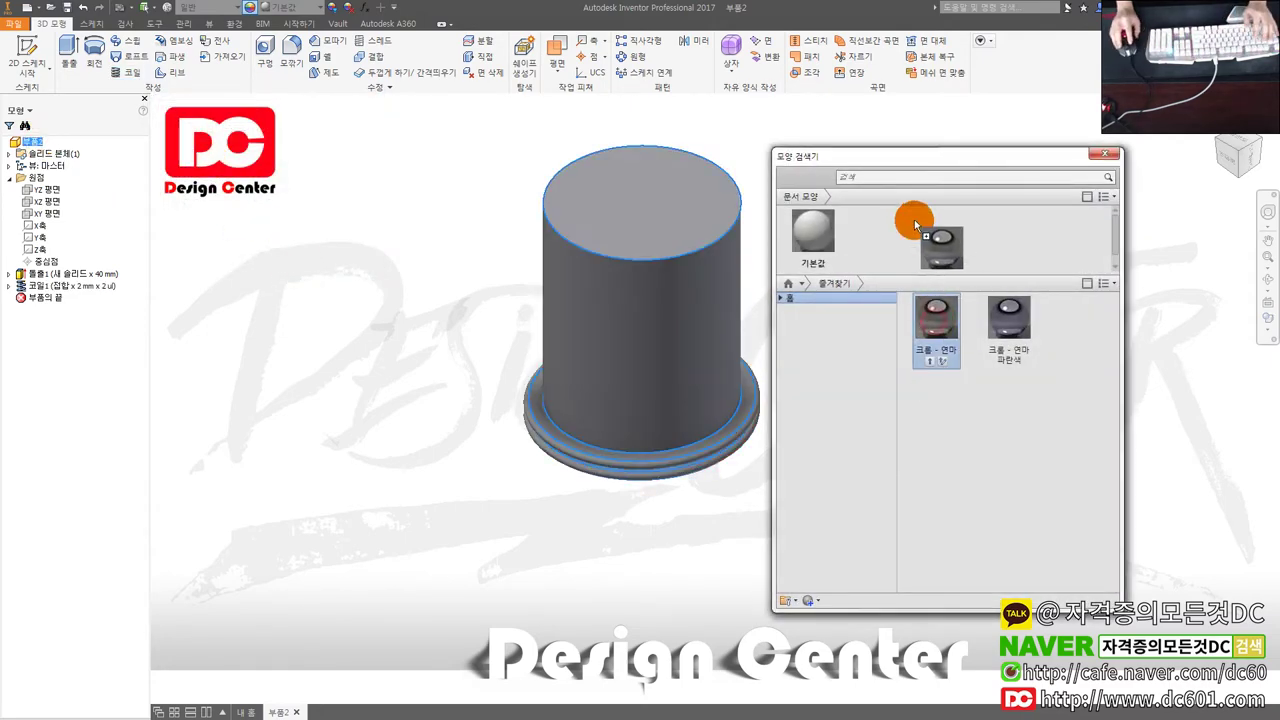
pyautogui.click(1104, 153)
pyautogui.scroll(3, 772, 410)
pyautogui.scroll(-1, 772, 410)
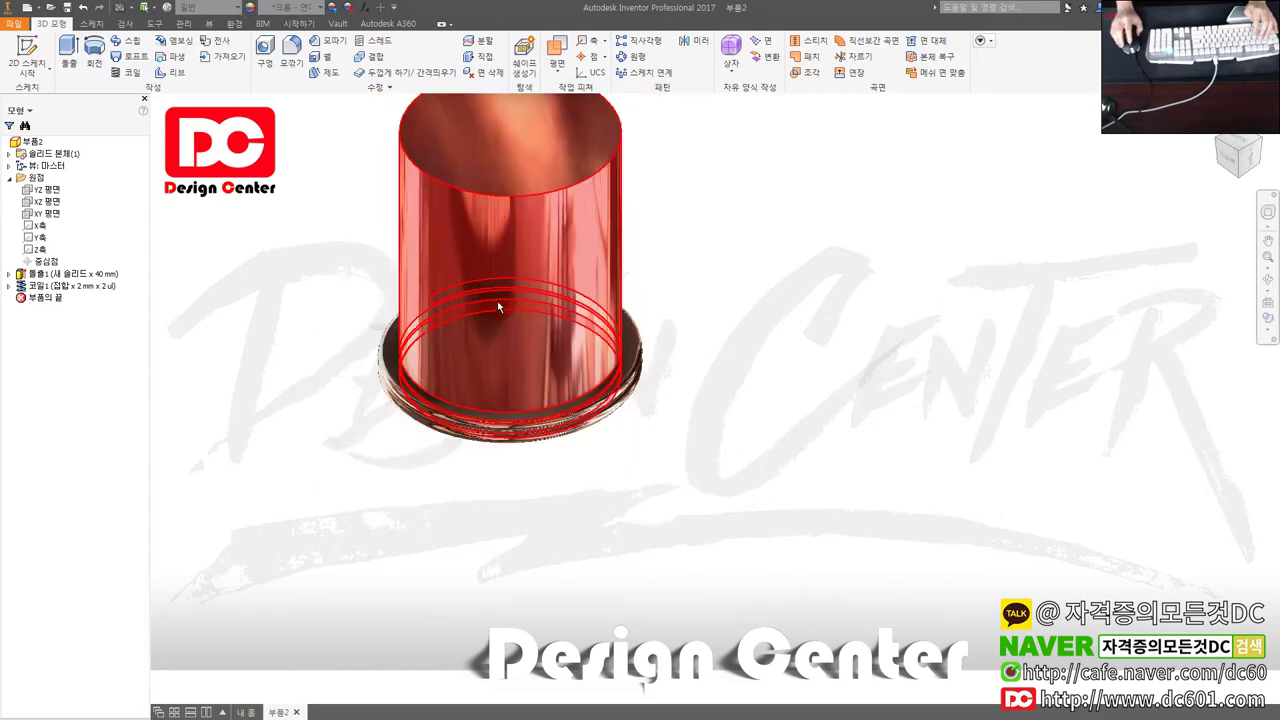
pyautogui.scroll(-1, 426, 347)
# Turn off reflections and reorient the cylinder to top and isometric views.
pyautogui.click(208, 24)
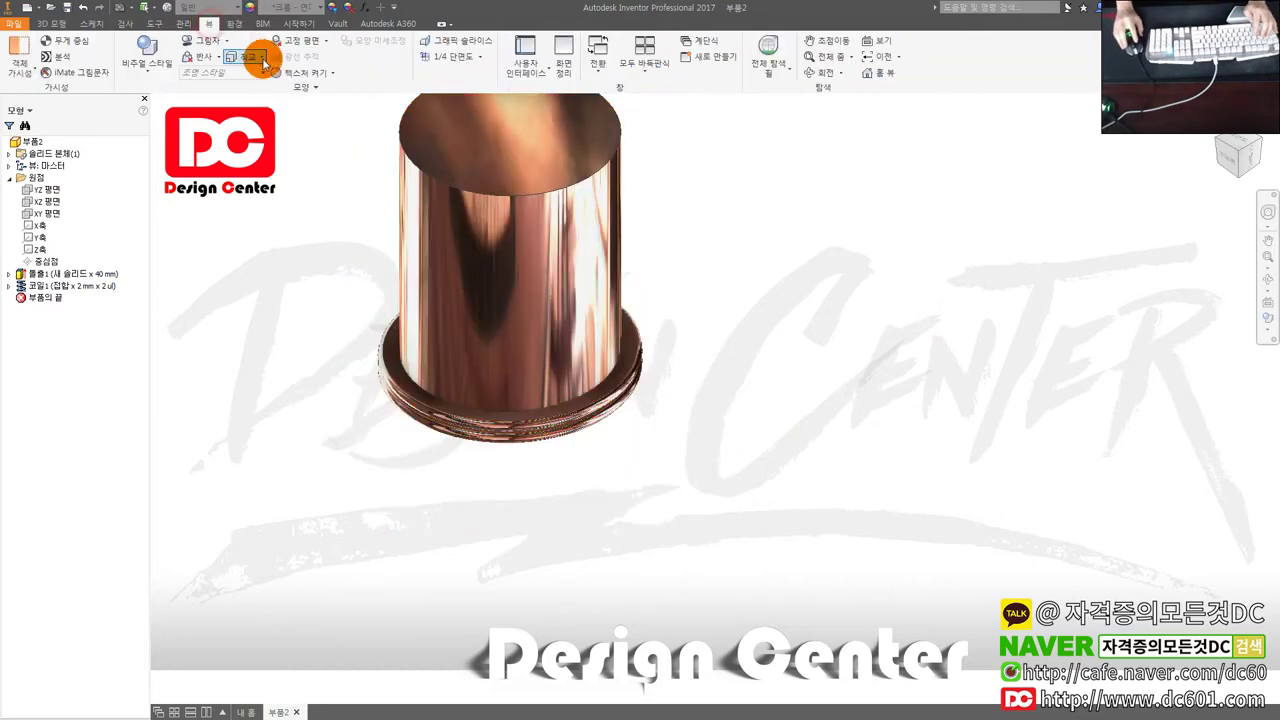
pyautogui.click(198, 62)
pyautogui.moveTo(242, 200); pyautogui.dragTo(409, 331, button='middle')
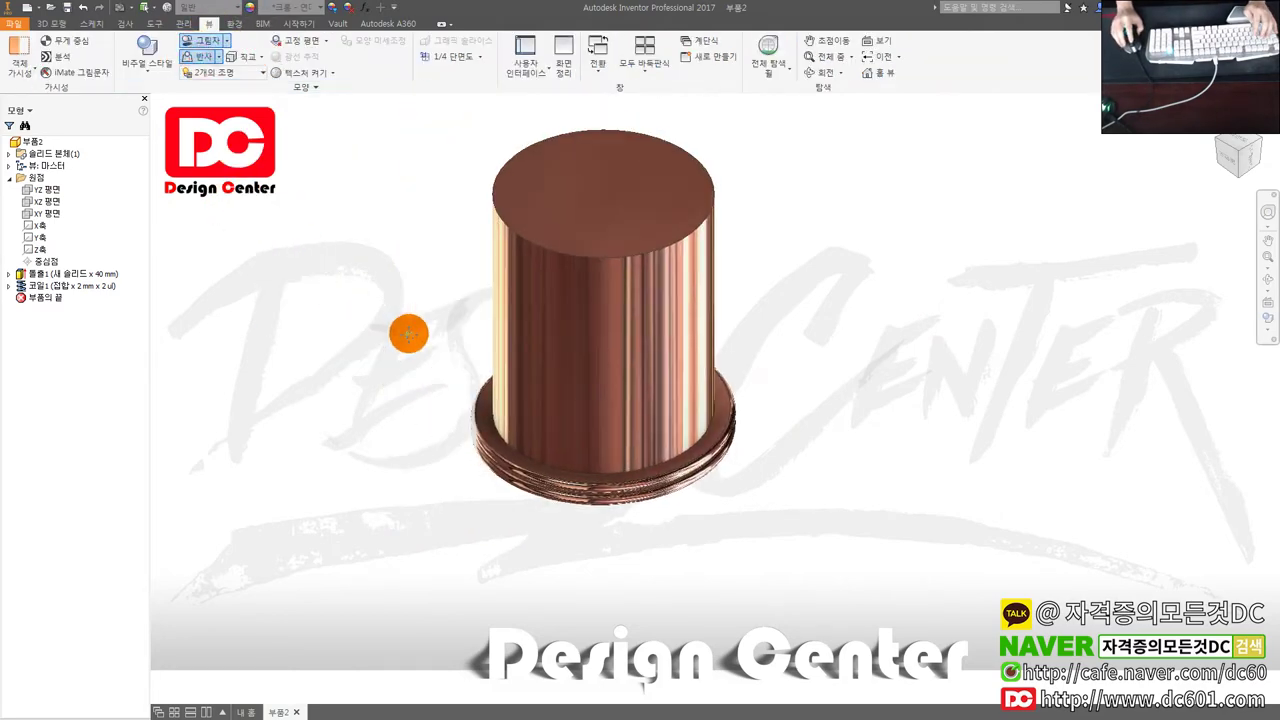
pyautogui.click(1248, 142)
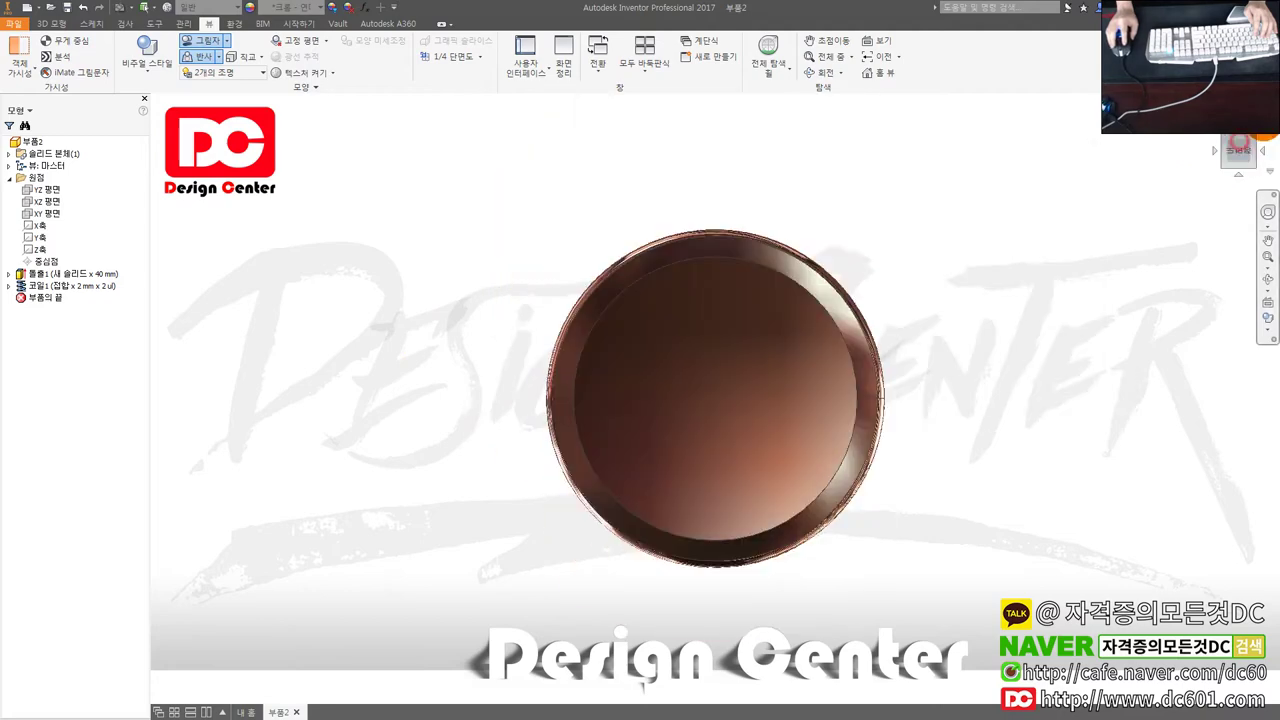
pyautogui.rightClick(1240, 146)
pyautogui.click(1112, 256)
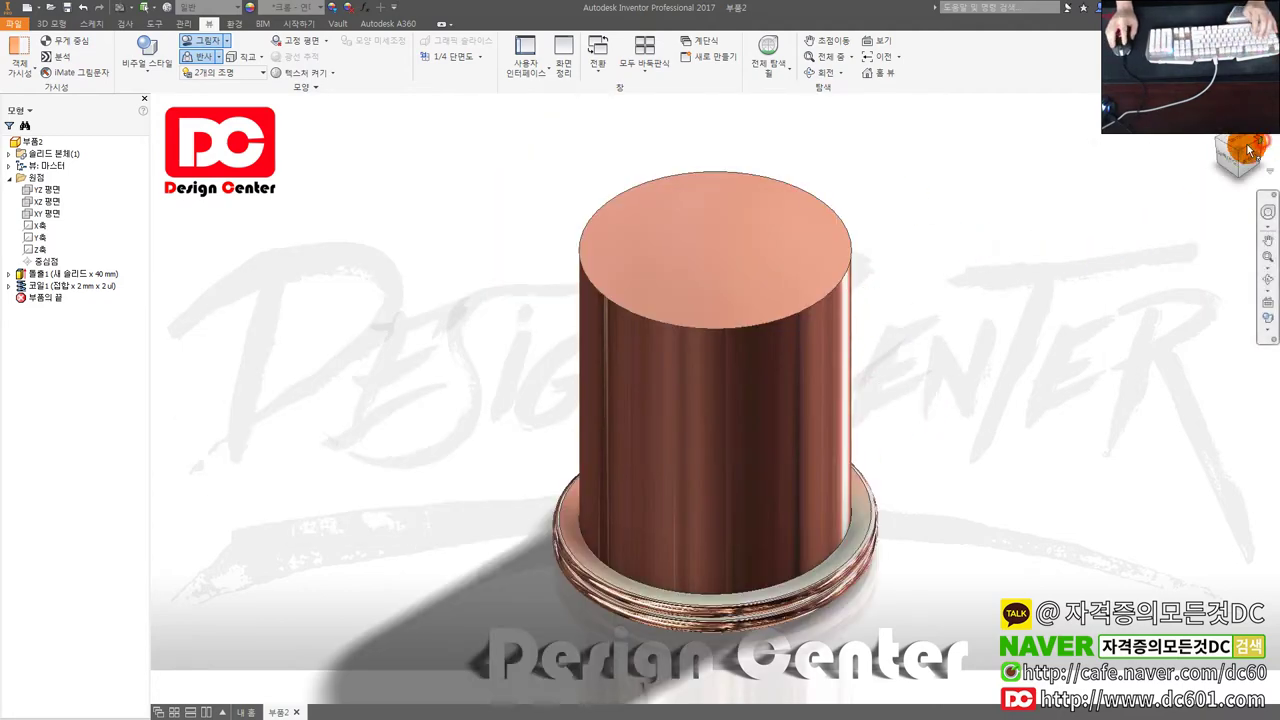
pyautogui.click(1263, 145)
# Turn floor reflections on, hide the ground shadow, and zoom to a near-front view.
pyautogui.click(203, 57)
pyautogui.click(201, 42)
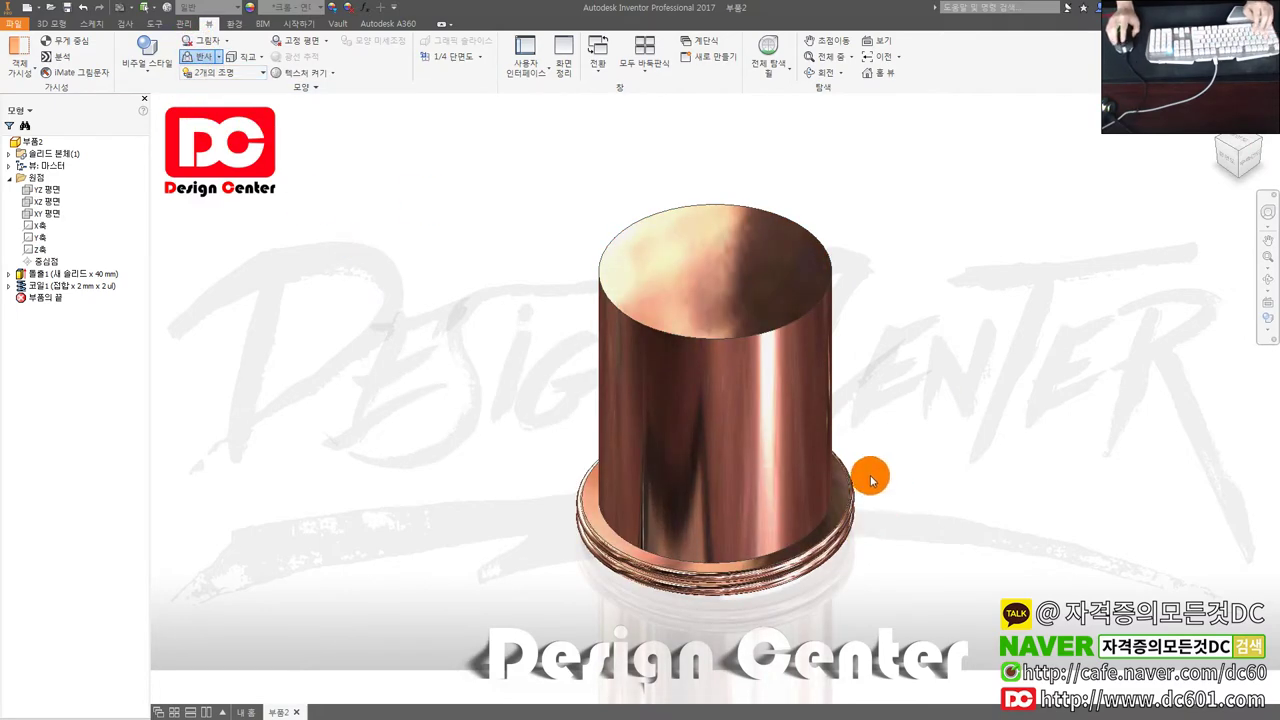
pyautogui.press('F5')
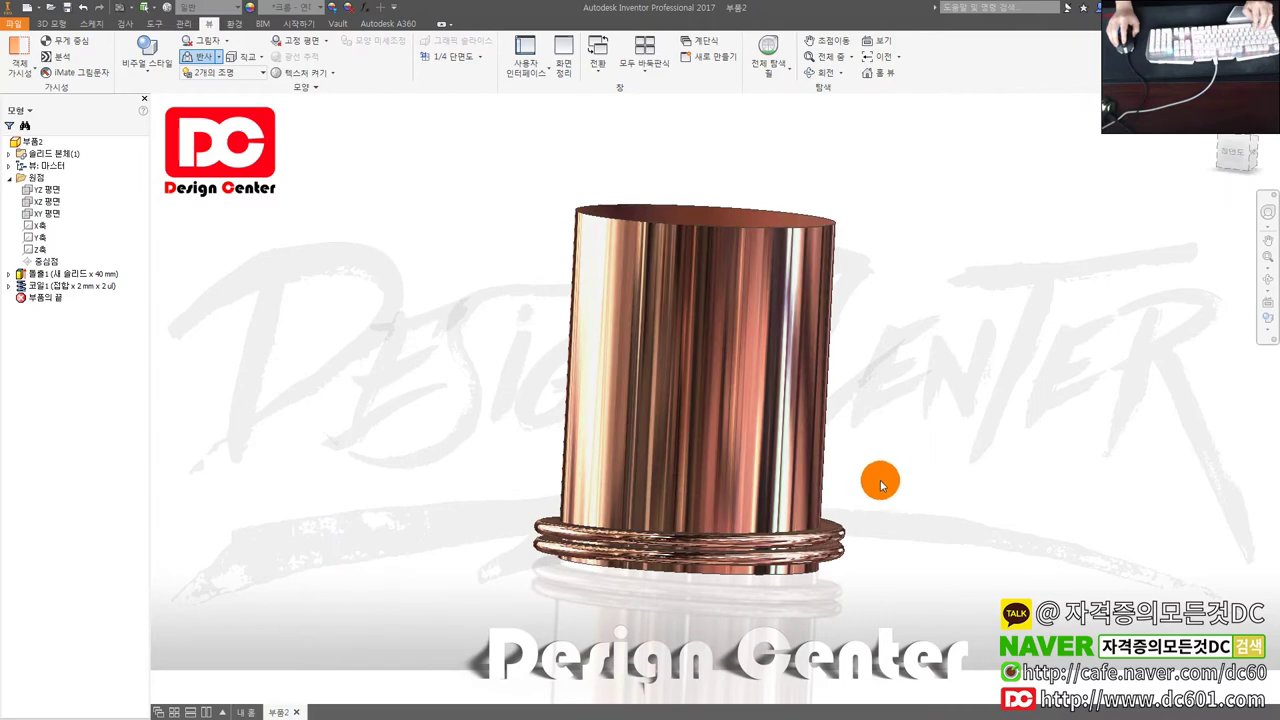
pyautogui.scroll(-3, 880, 485)
pyautogui.keyDown('shift'); pyautogui.moveTo(903, 477); pyautogui.dragTo(893, 487, button='middle'); pyautogui.keyUp('shift')
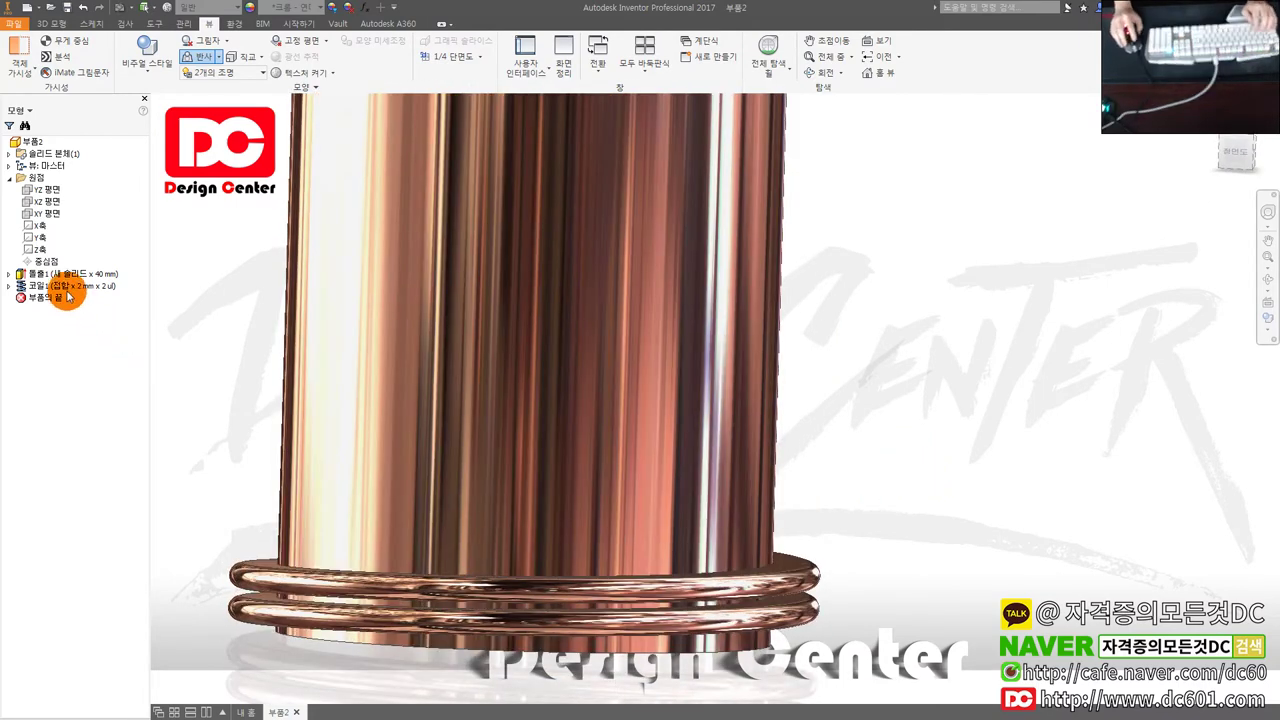
pyautogui.click(66, 287)
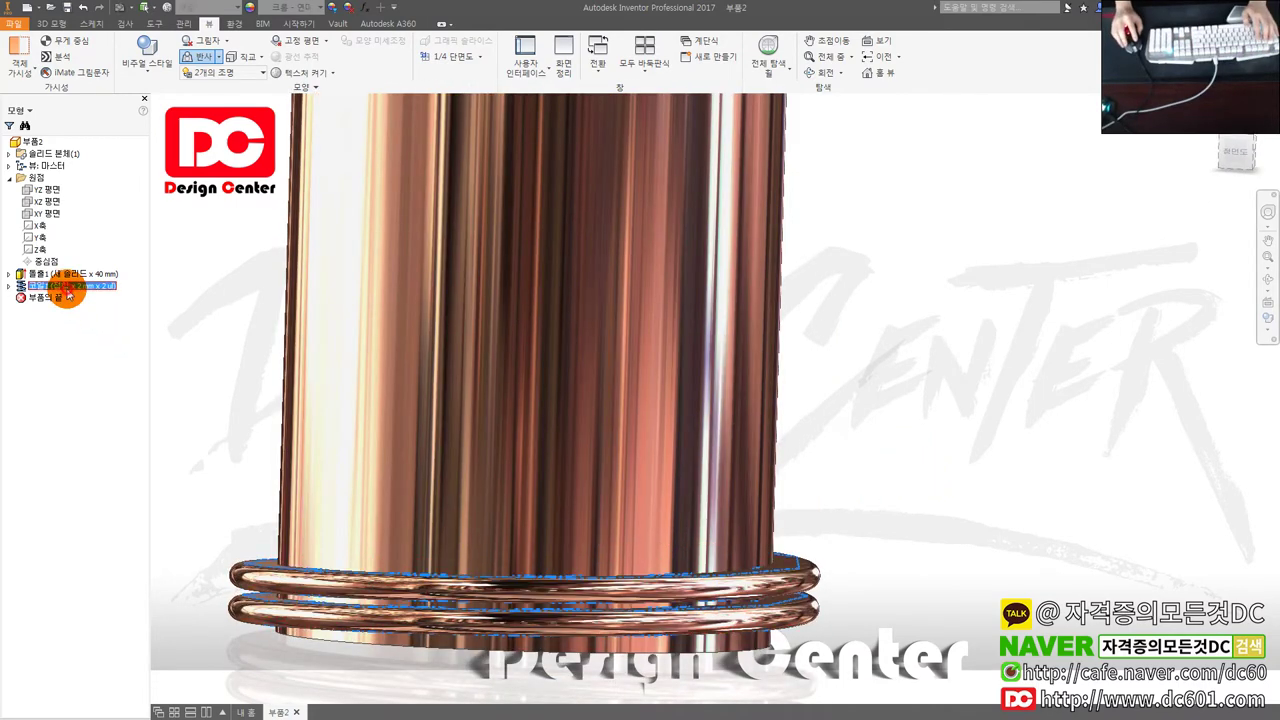
# Change the first coil to 3 turns.
pyautogui.doubleClick(66, 288)
pyautogui.click(222, 125)
pyautogui.doubleClick(193, 217)
pyautogui.write('3')
pyautogui.click(290, 257)
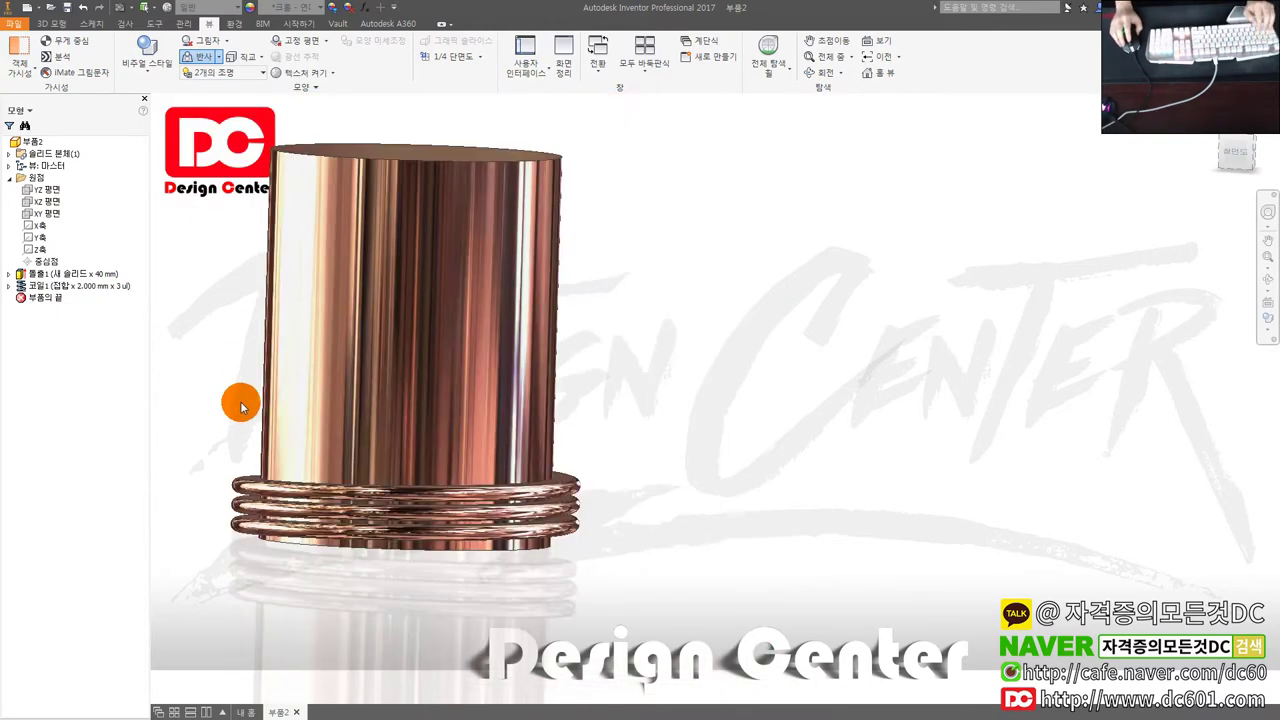
pyautogui.scroll(1, 240, 405)
pyautogui.scroll(2, 289, 397)
pyautogui.scroll(2, 209, 426)
pyautogui.scroll(2, 237, 437)
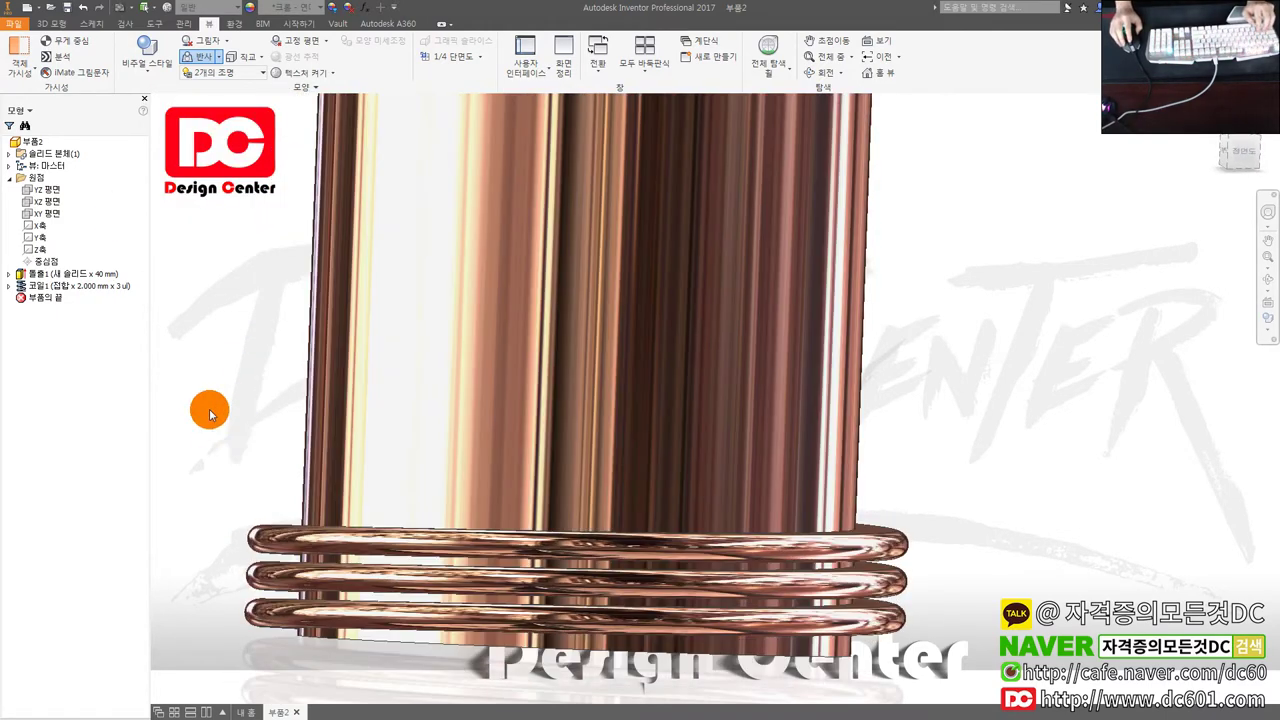
# Change the first coil's pitch to 3 mm.
pyautogui.doubleClick(80, 286)
pyautogui.click(233, 124)
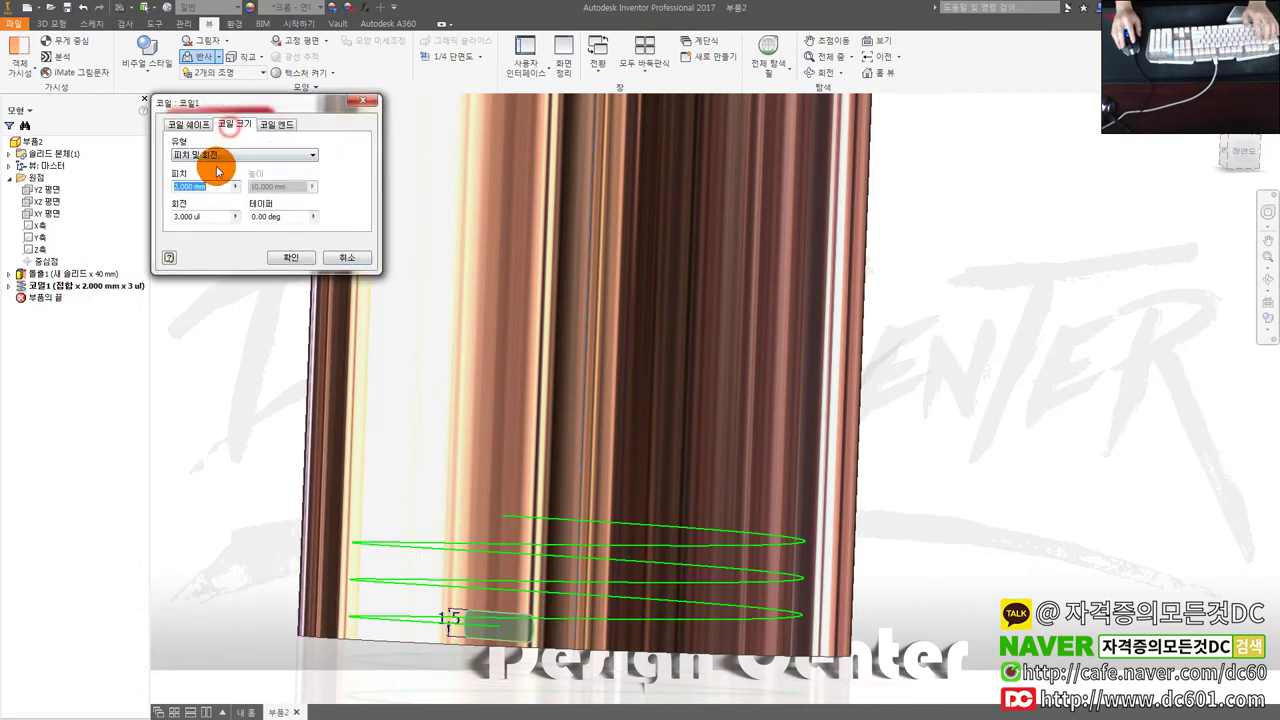
pyautogui.write('3')
pyautogui.click(288, 257)
pyautogui.scroll(-2, 194, 380)
pyautogui.scroll(-1, 278, 403)
pyautogui.keyDown('shift'); pyautogui.moveTo(278, 403); pyautogui.dragTo(405, 432, button='middle'); pyautogui.keyUp('shift')
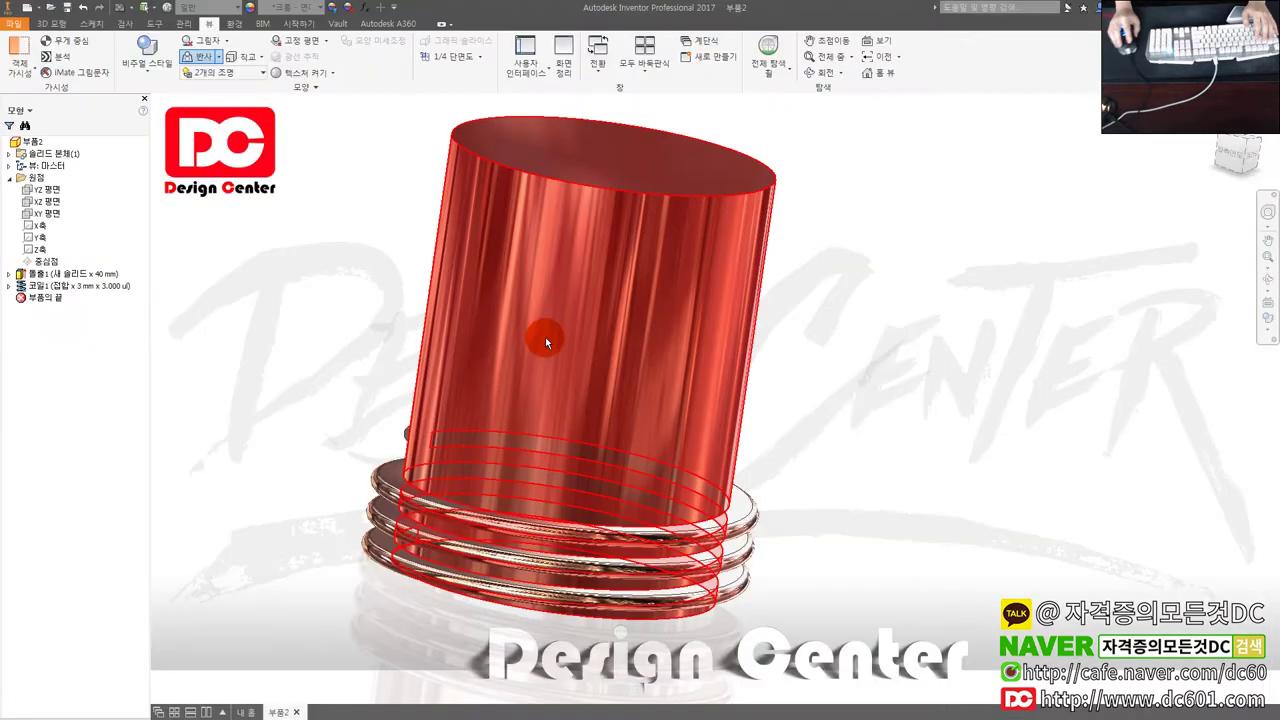
# Add a second coil around the Z axis at 4 mm pitch from the first coil's end.
pyautogui.keyDown('shift'); pyautogui.moveTo(343, 403); pyautogui.dragTo(409, 428, button='middle'); pyautogui.keyUp('shift')
pyautogui.scroll(-3, 409, 428)
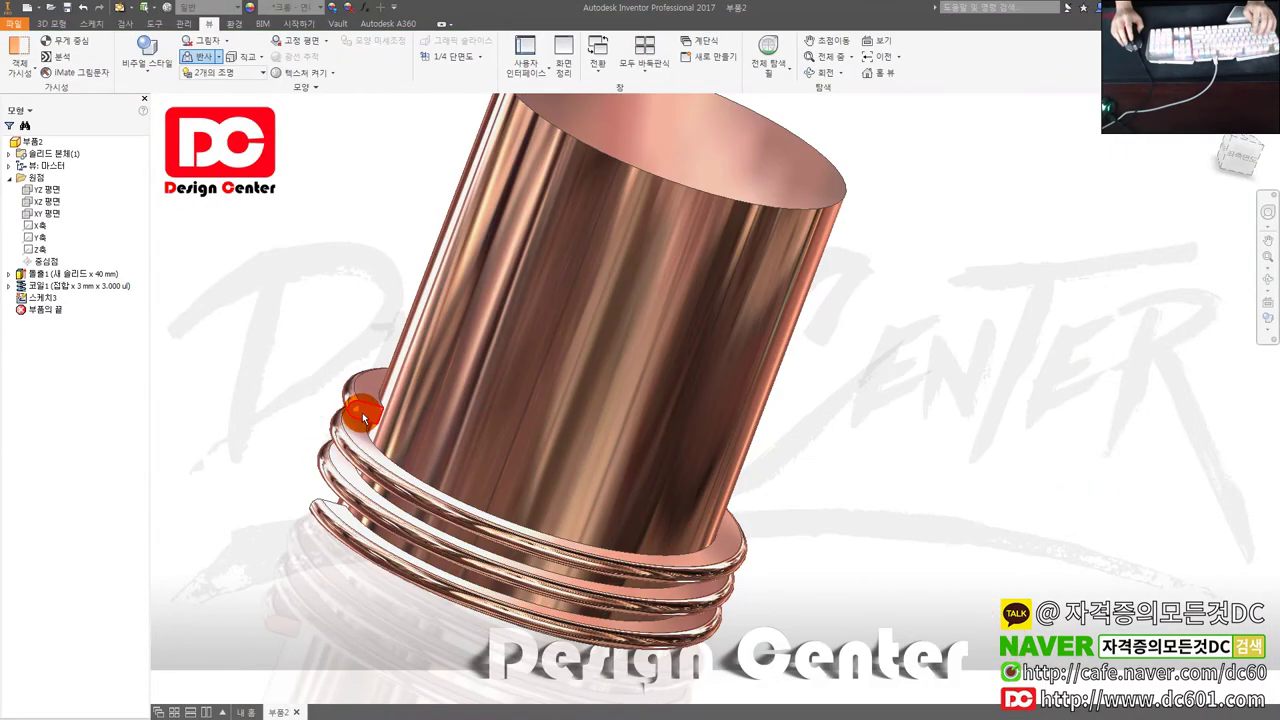
pyautogui.doubleClick(362, 410)
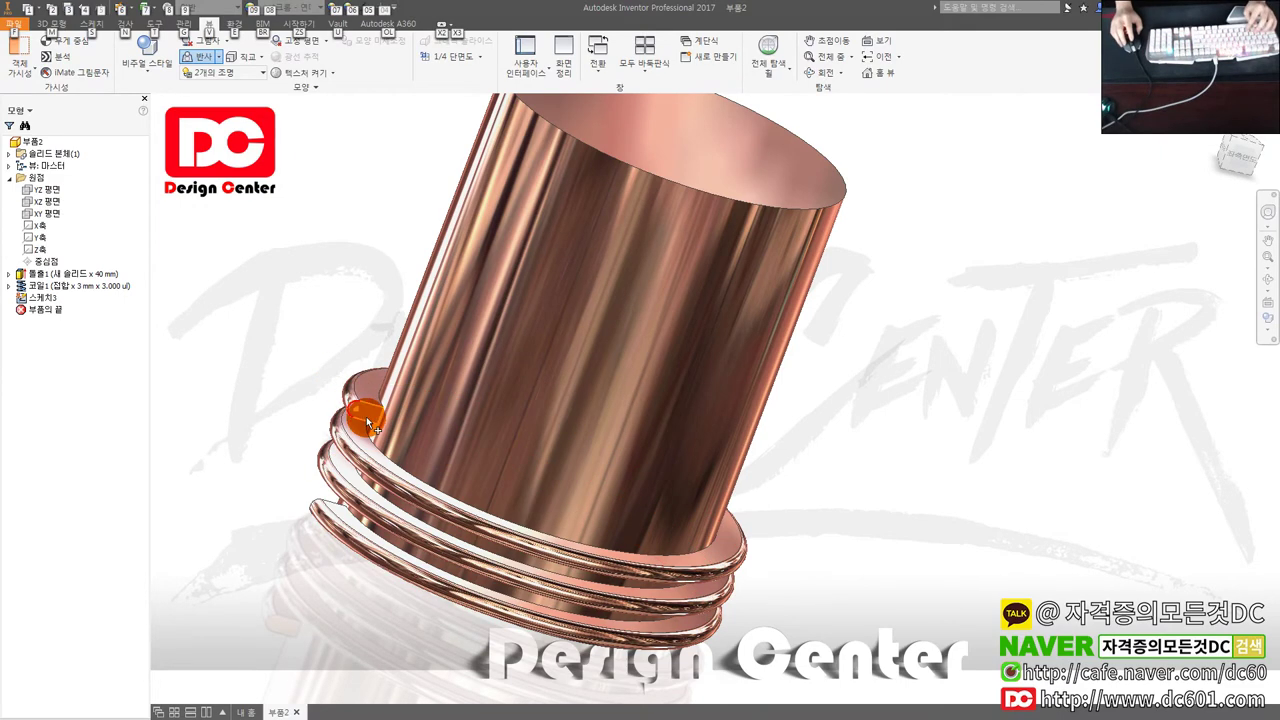
pyautogui.click(186, 210)
pyautogui.click(47, 258)
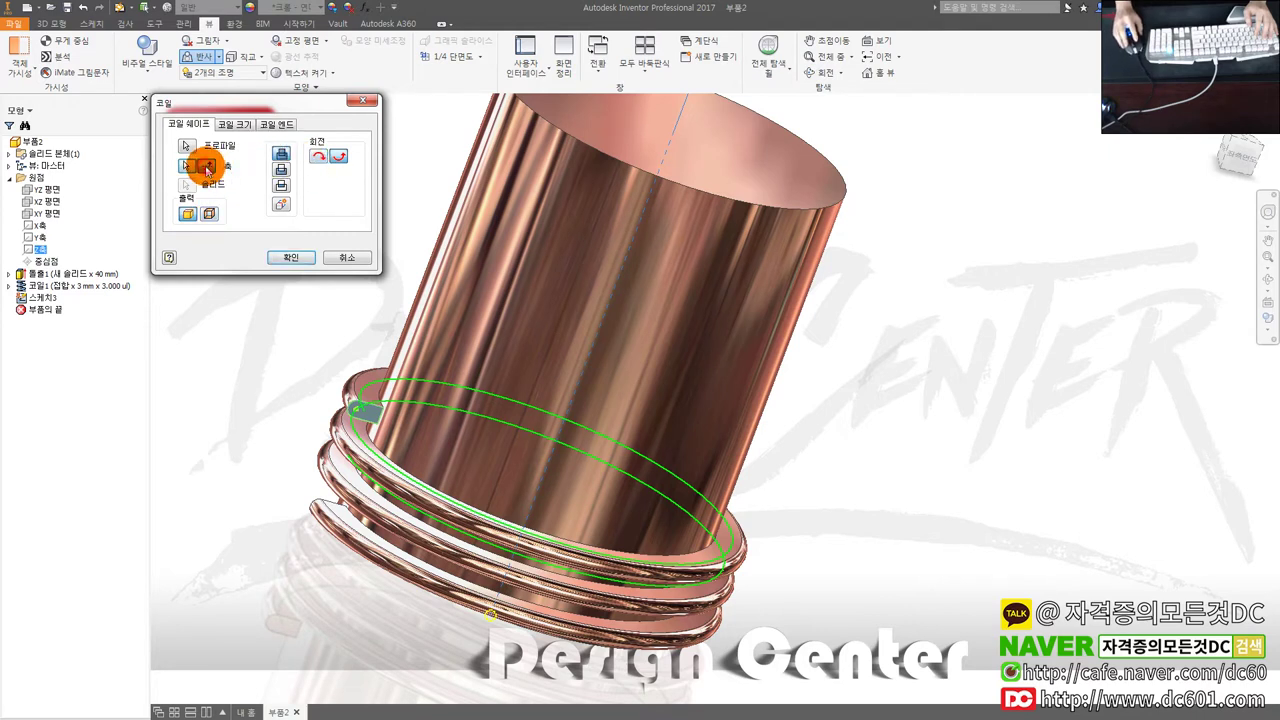
pyautogui.click(217, 125)
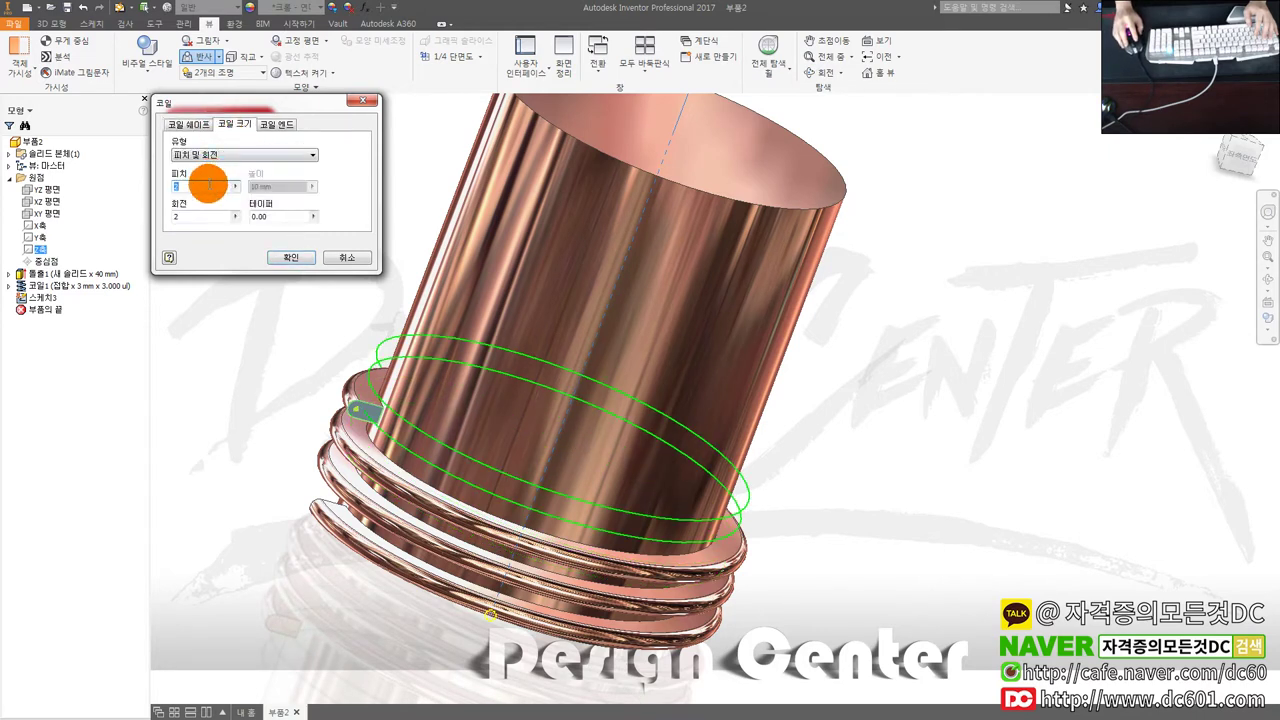
pyautogui.write('4')
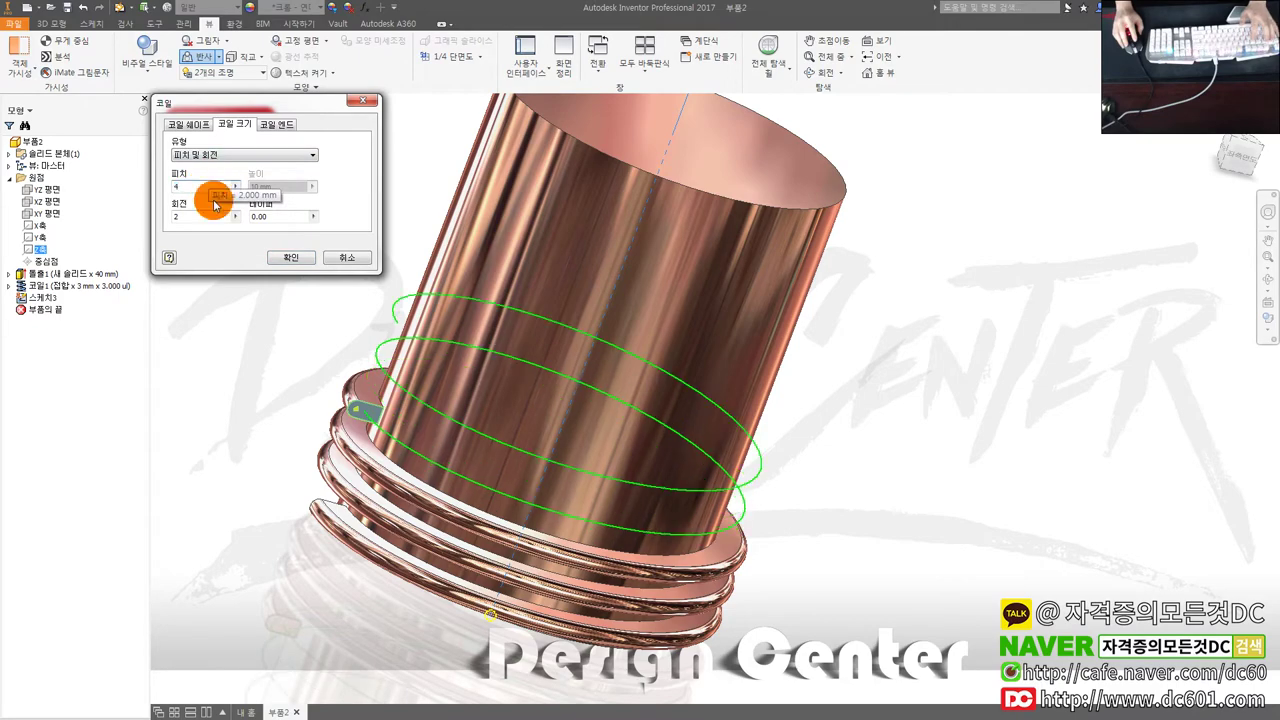
pyautogui.click(290, 260)
# Start a sketch for the next coil profile.
pyautogui.moveTo(340, 354)
pyautogui.keyDown('shift'); pyautogui.mouseDown(button='middle')
pyautogui.moveTo(380, 358)
pyautogui.moveTo(392, 333)
pyautogui.mouseUp(button='middle'); pyautogui.keyUp('shift')
pyautogui.press('s')
pyautogui.rightClick(400, 320)
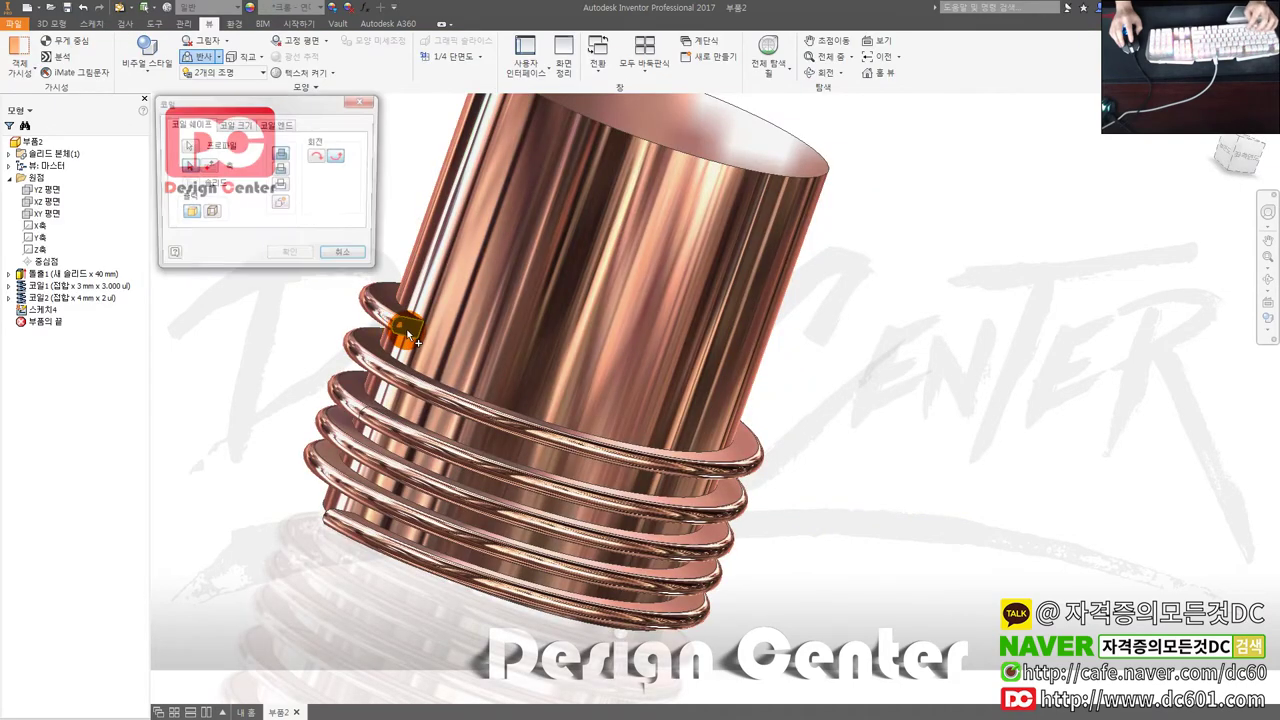
# Create a third coil around the Z axis with 6 mm pitch.
pyautogui.click(186, 165)
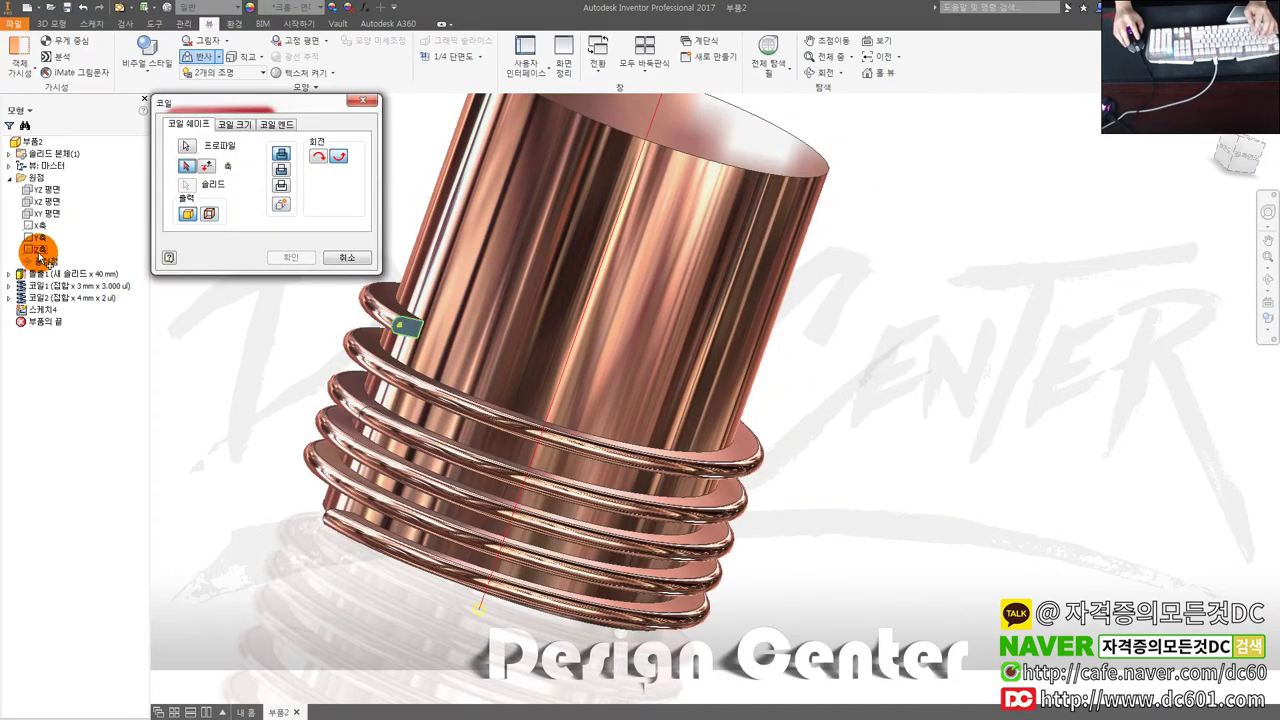
pyautogui.click(52, 248)
pyautogui.click(234, 124)
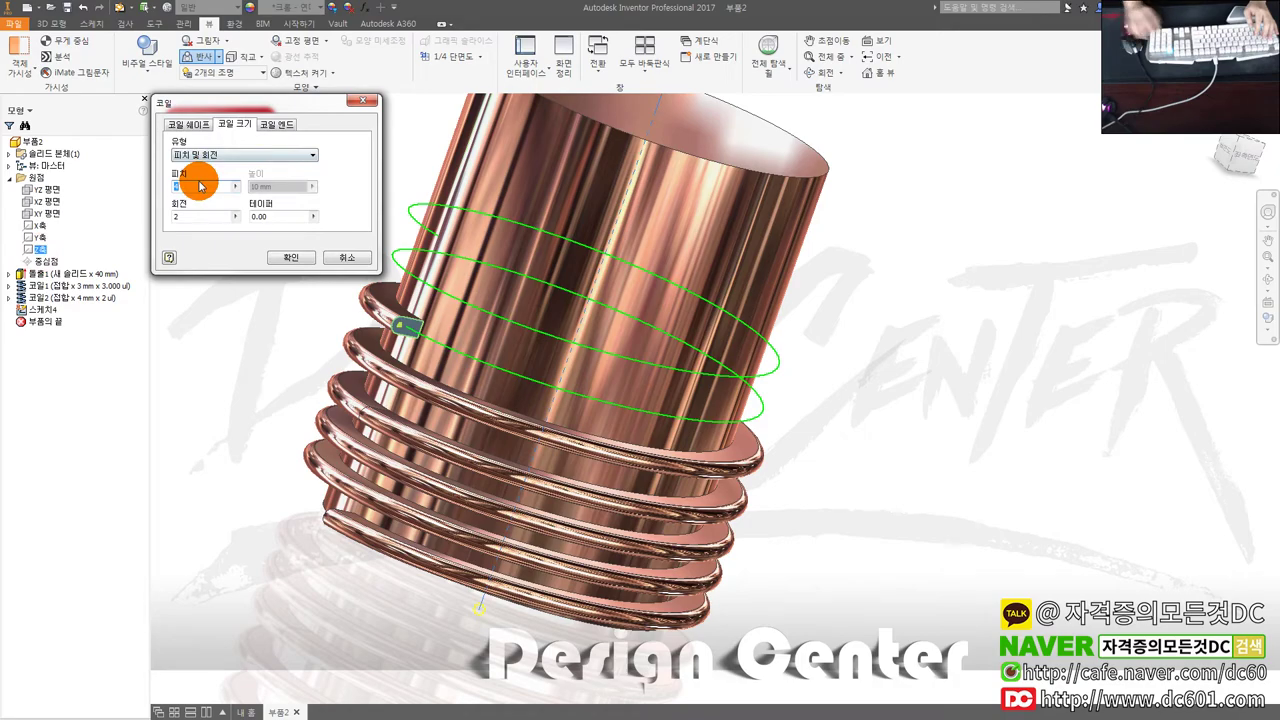
pyautogui.write('6')
pyautogui.click(290, 257)
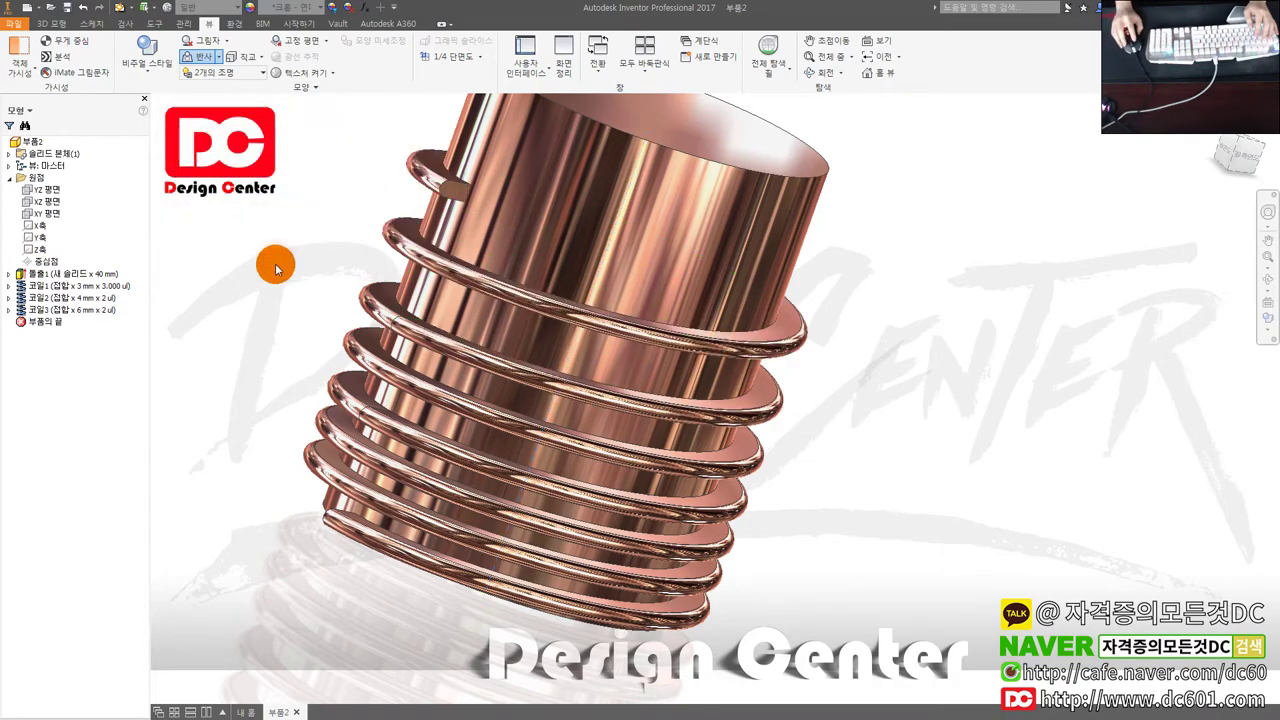
pyautogui.moveTo(279, 290)
pyautogui.keyDown('shift'); pyautogui.mouseDown(button='middle')
pyautogui.moveTo(423, 297)
pyautogui.moveTo(427, 316)
pyautogui.moveTo(240, 300)
pyautogui.mouseUp(button='middle'); pyautogui.keyUp('shift')
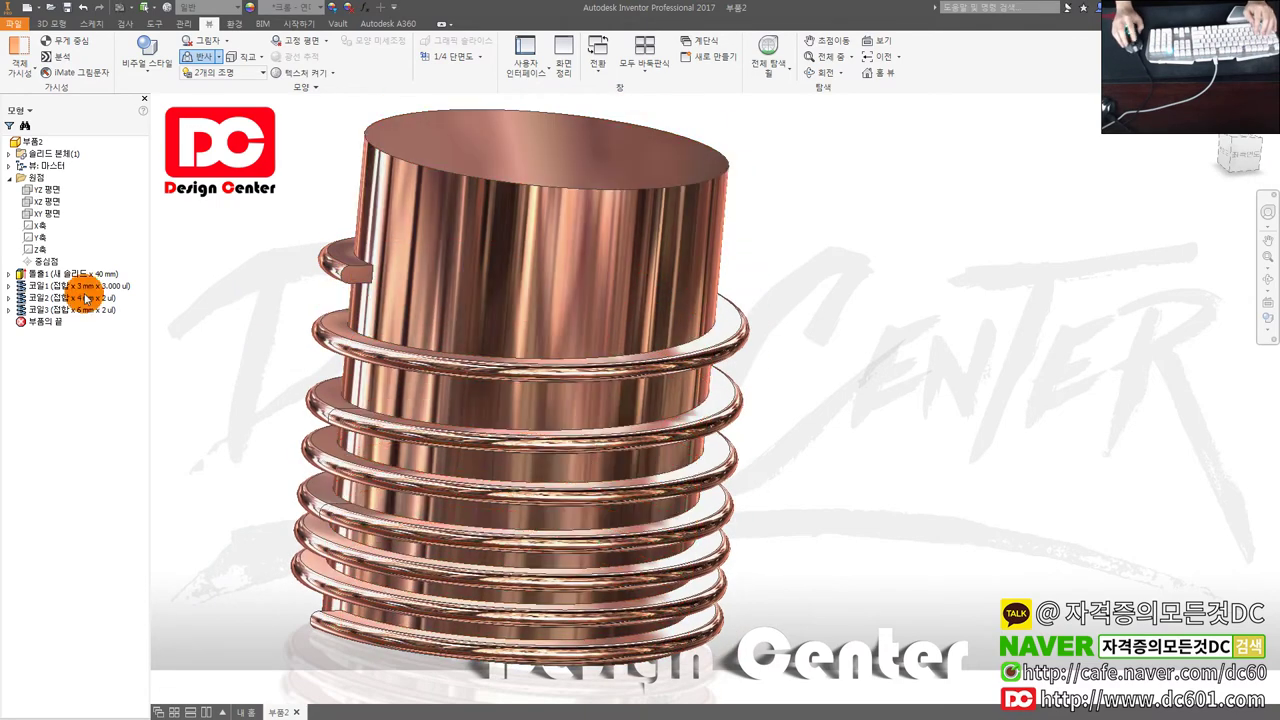
# Change the third coil to 3 turns.
pyautogui.doubleClick(72, 312)
pyautogui.click(236, 130)
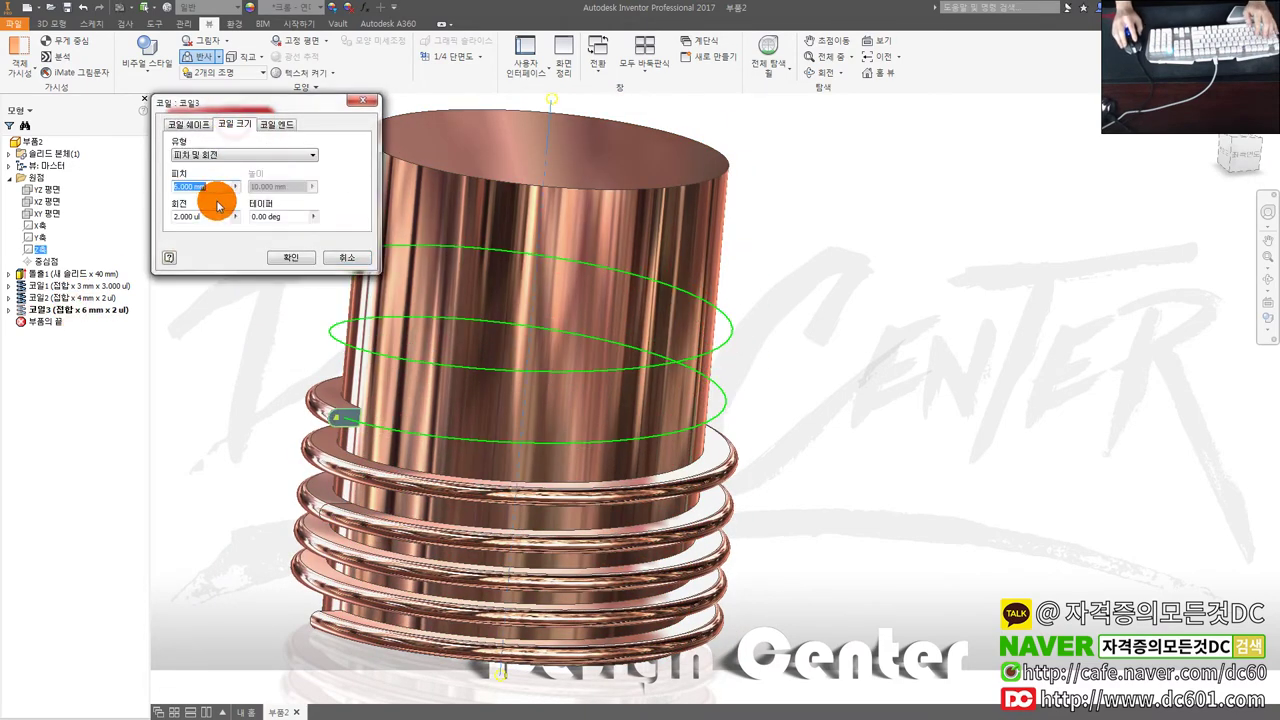
pyautogui.click(190, 217)
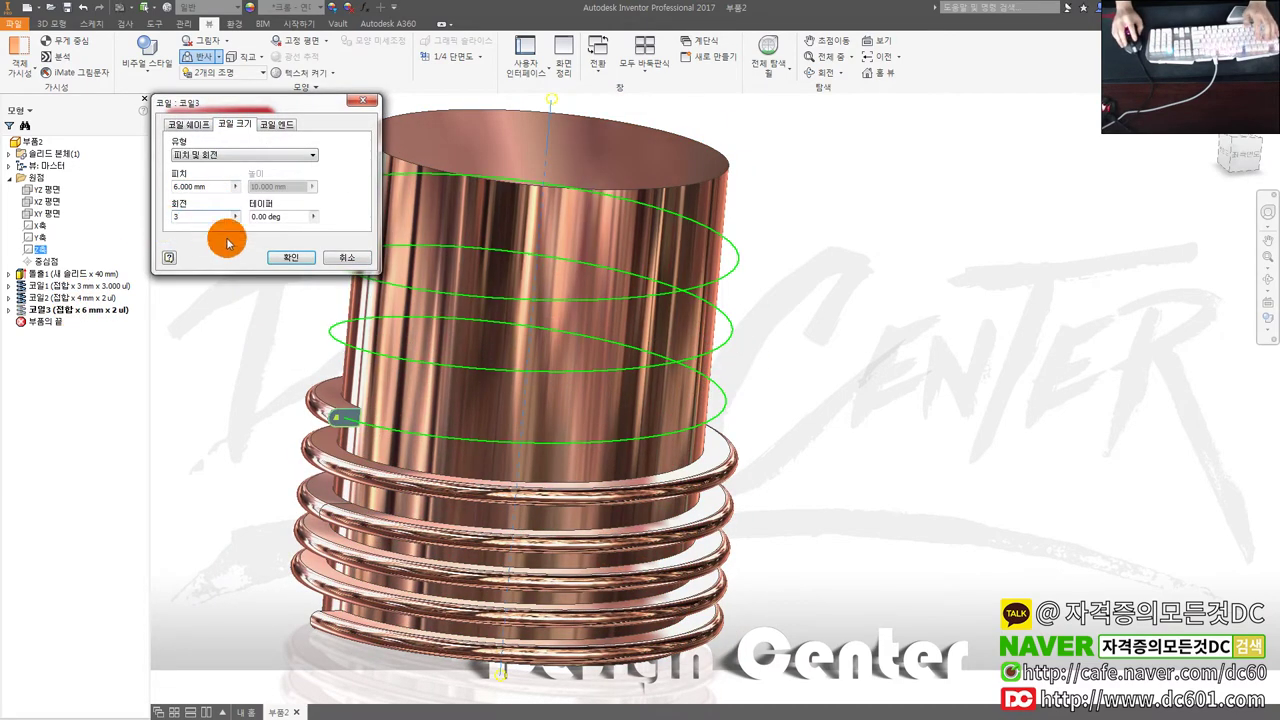
pyautogui.click(288, 258)
pyautogui.scroll(-3, 280, 320)
pyautogui.press('F6')
pyautogui.keyDown('shift'); pyautogui.moveTo(934, 230); pyautogui.dragTo(532, 395, button='middle'); pyautogui.keyUp('shift')
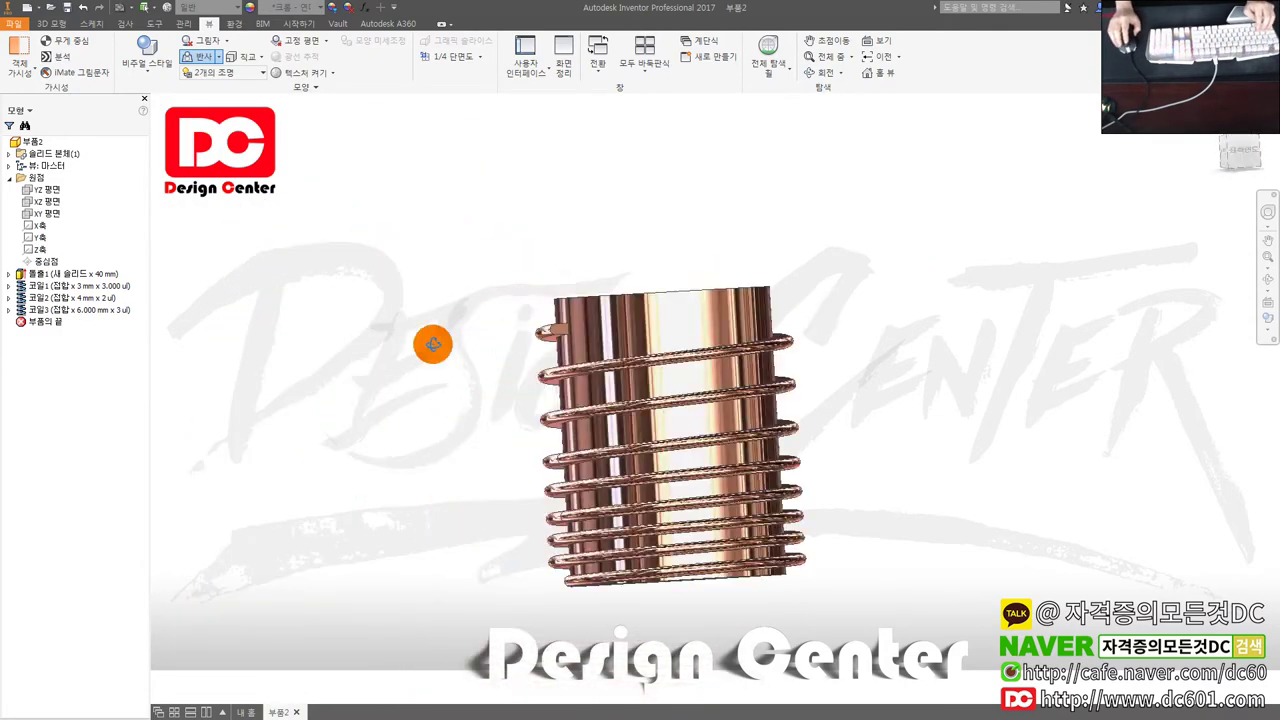
# Change the third coil to 4 turns.
pyautogui.doubleClick(80, 310)
pyautogui.click(235, 124)
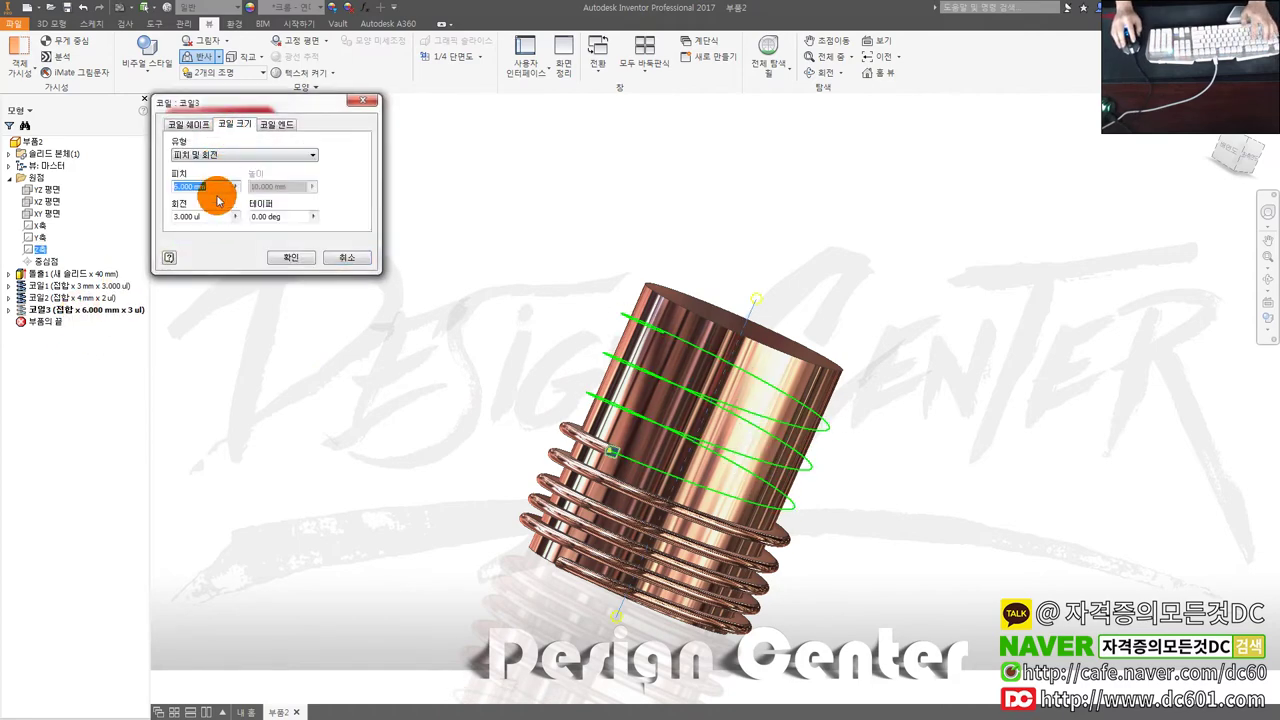
pyautogui.doubleClick(213, 217)
pyautogui.write('4')
pyautogui.click(288, 257)
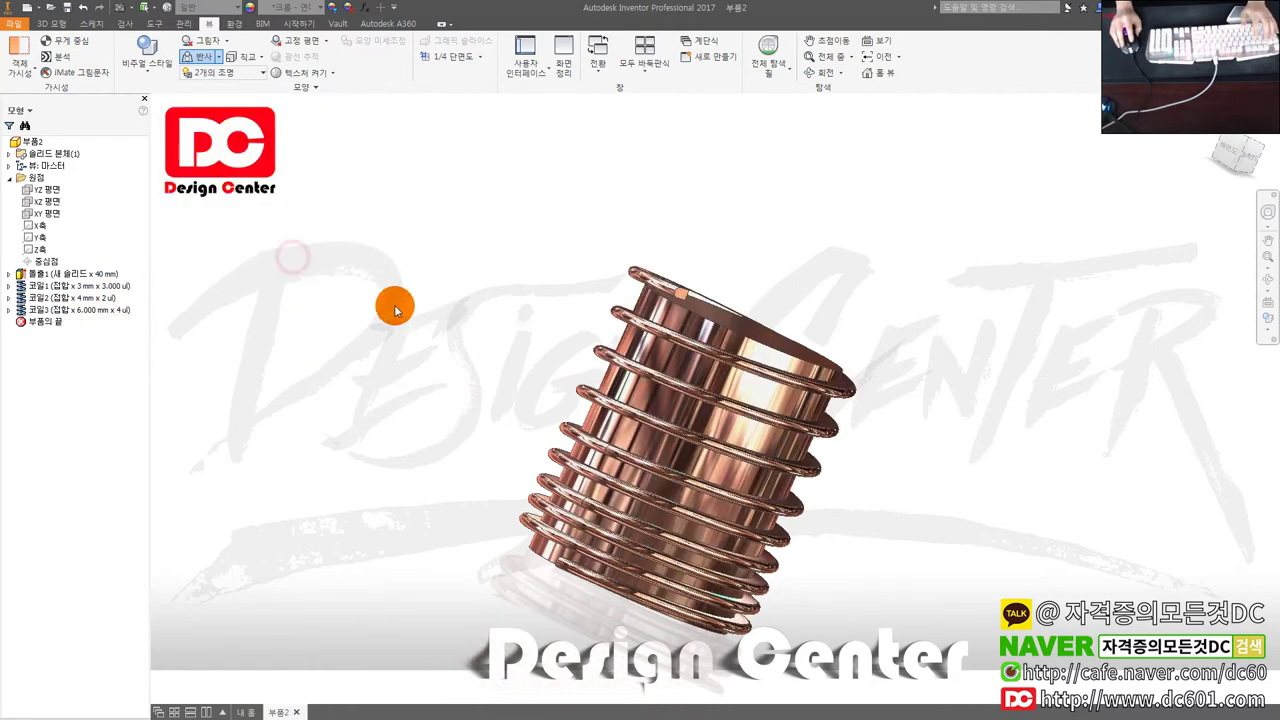
pyautogui.click(614, 345)
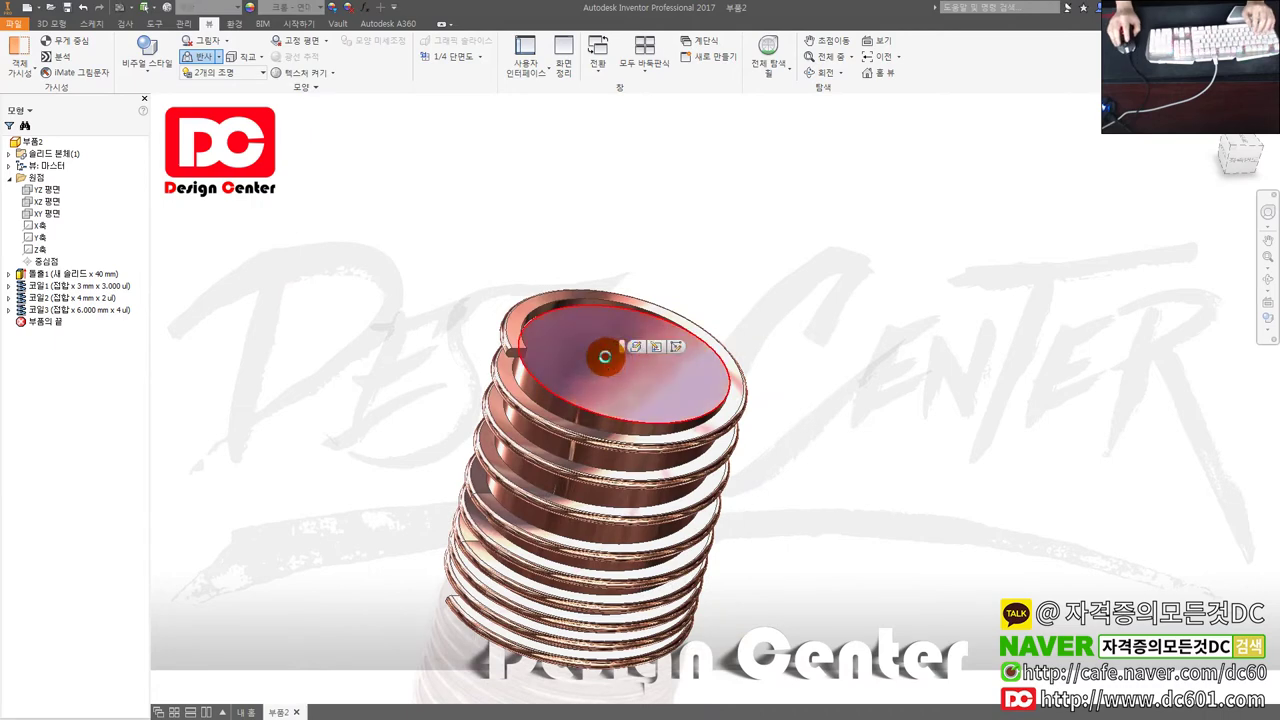
# Sketch a centred rectangle on the cylinder's top face.
pyautogui.click(605, 360)
pyautogui.press('r')
pyautogui.click(669, 382)
pyautogui.click(814, 486)
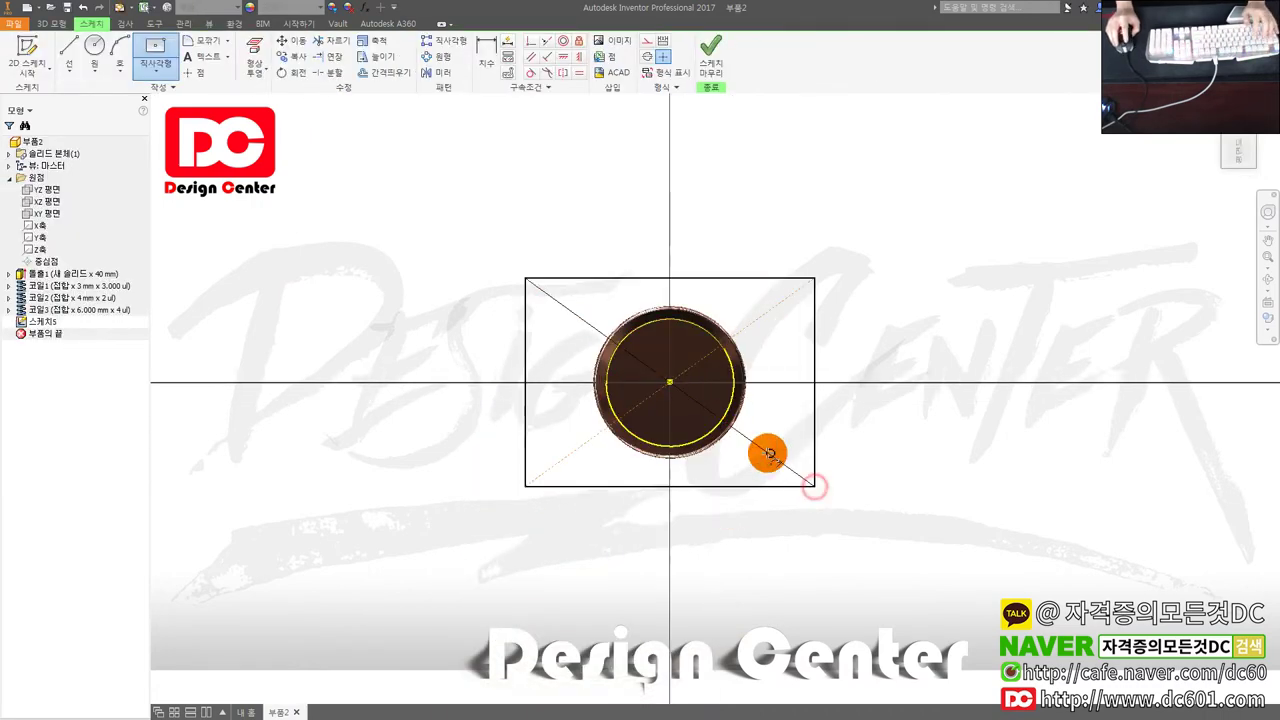
pyautogui.press('F6')
# Cut-extrude through all to trim the coil ends flush with the cylinder's top.
pyautogui.press('e')
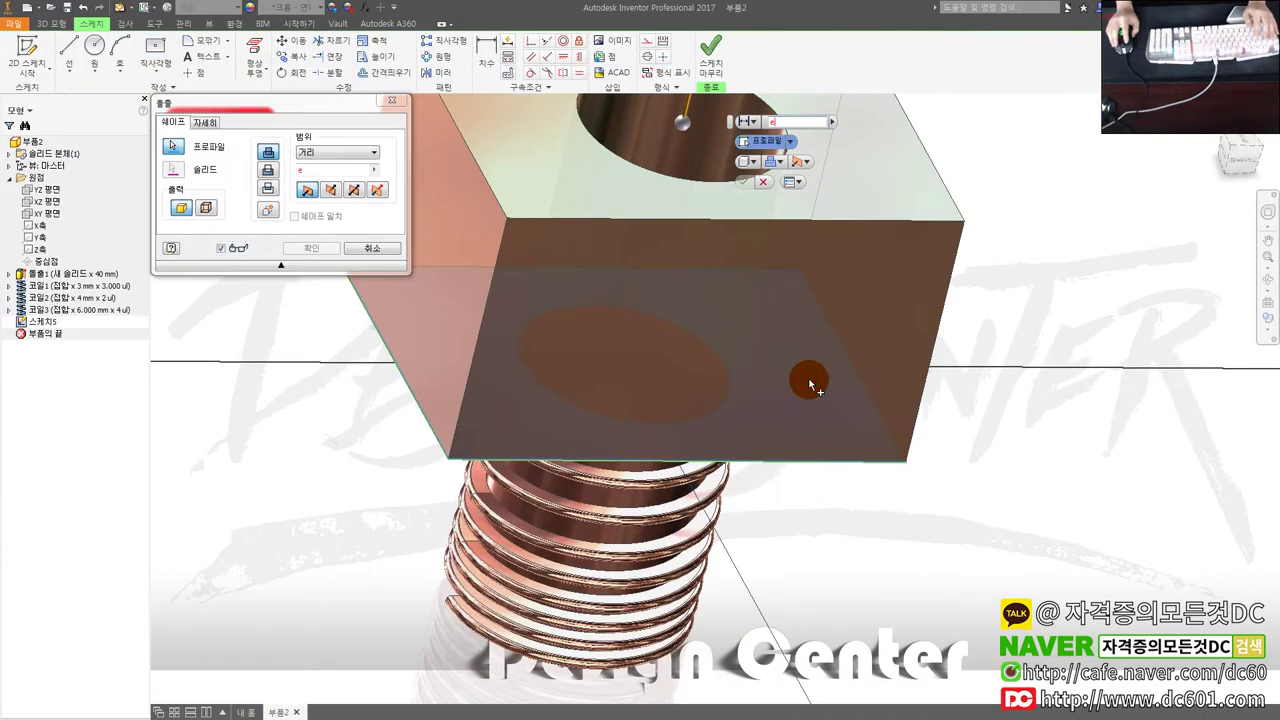
pyautogui.click(268, 172)
pyautogui.click(335, 152)
pyautogui.click(330, 192)
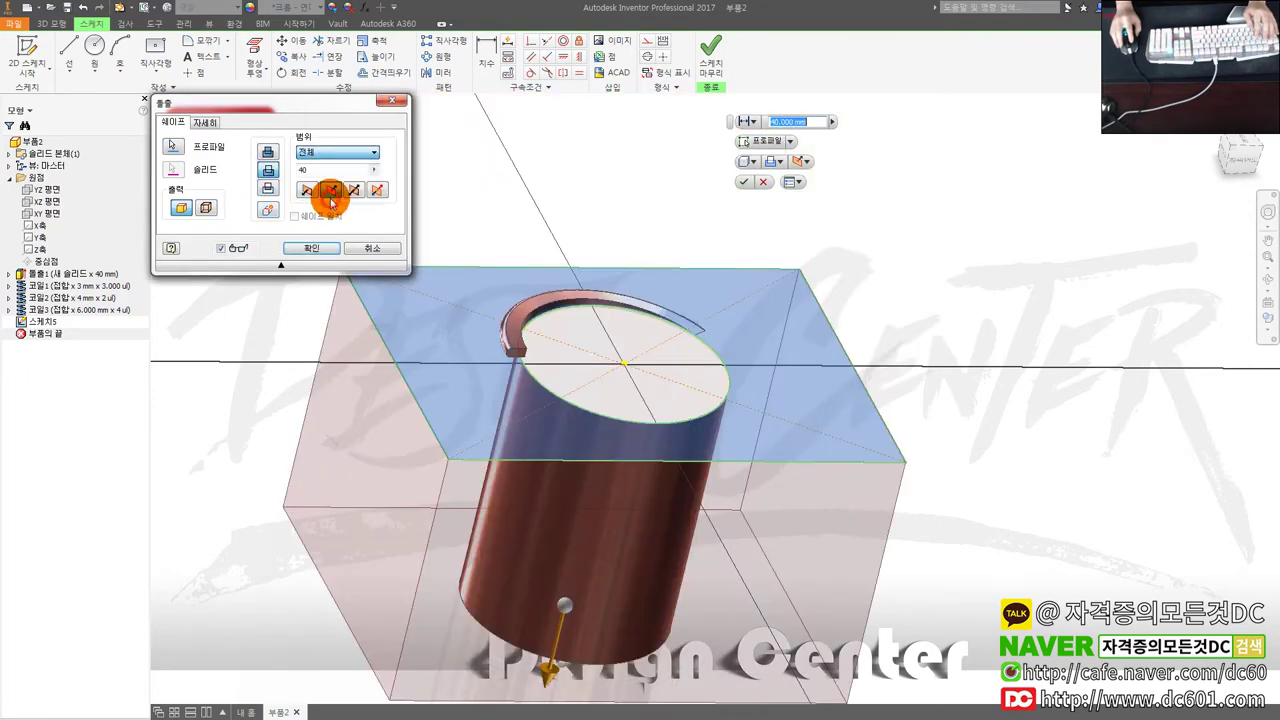
pyautogui.click(265, 163)
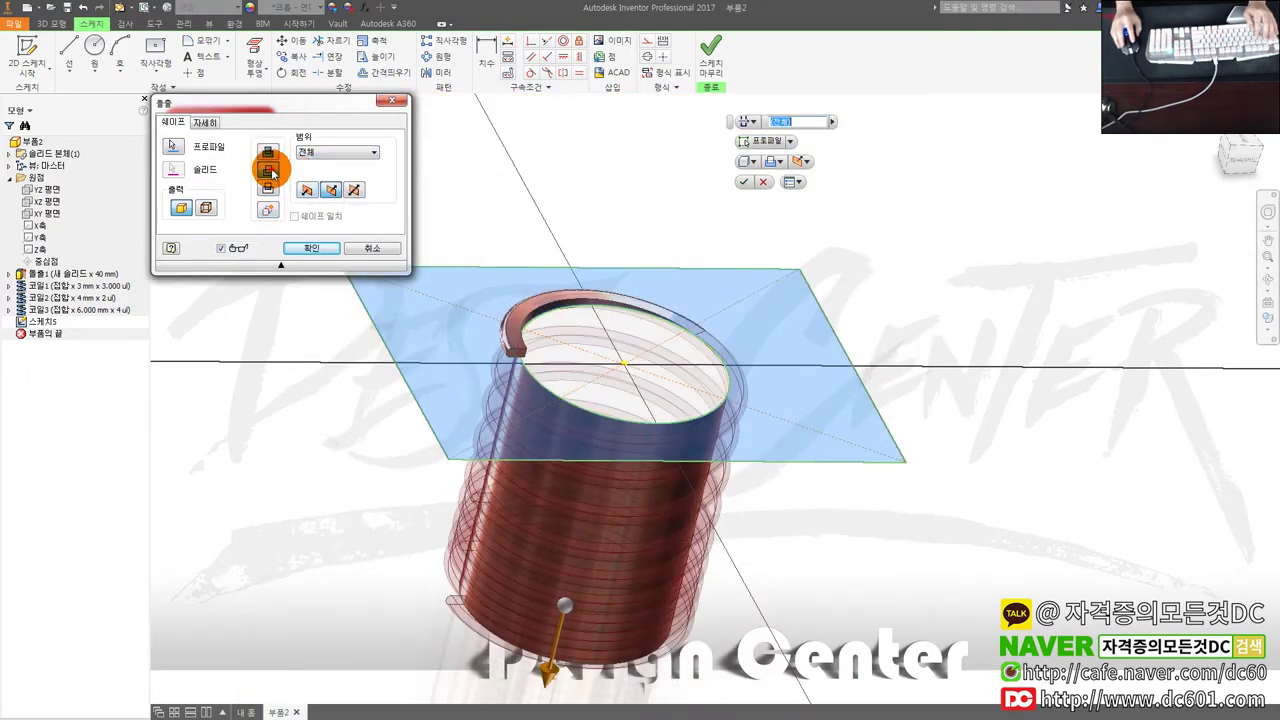
pyautogui.click(267, 153)
pyautogui.click(610, 334)
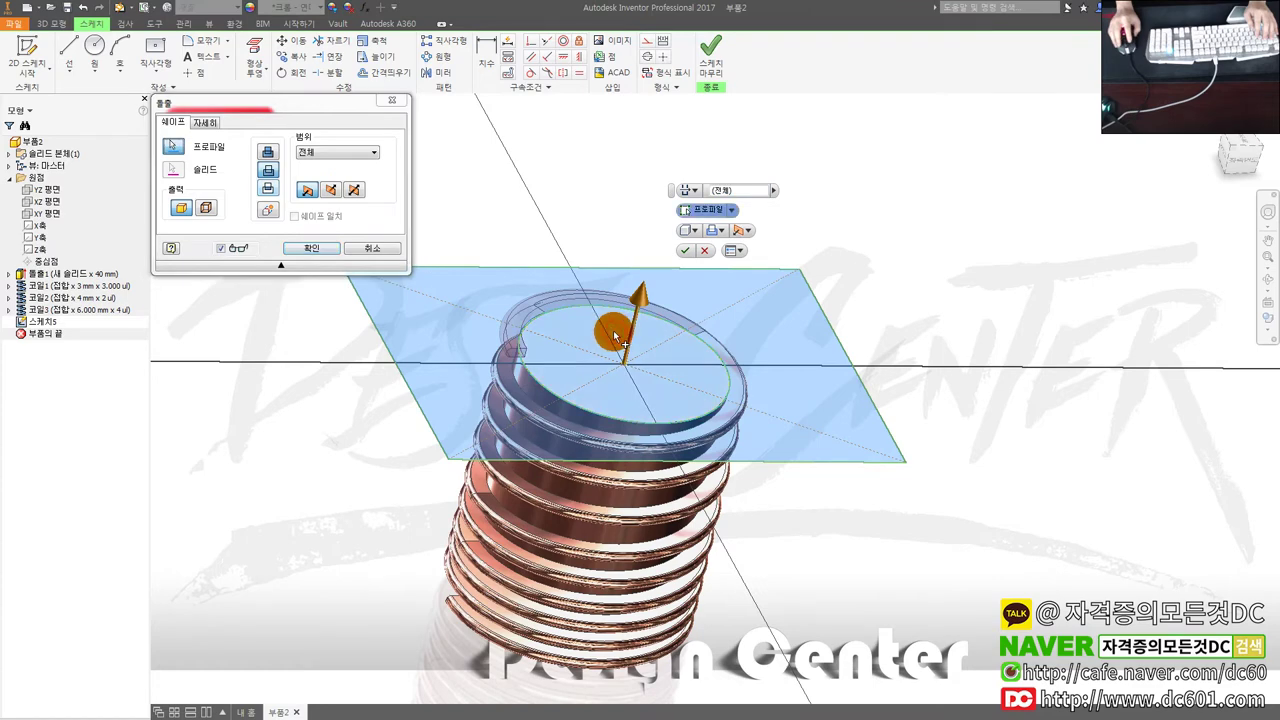
pyautogui.click(311, 247)
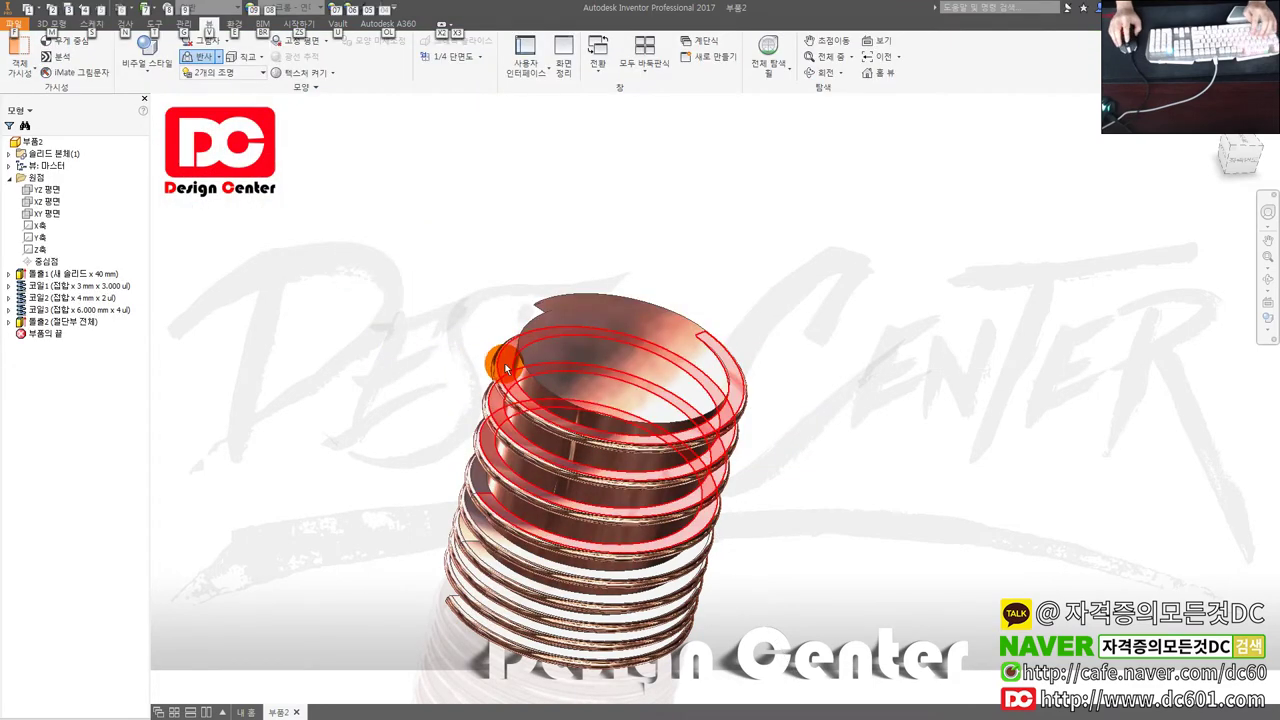
pyautogui.moveTo(486, 366)
pyautogui.keyDown('shift'); pyautogui.mouseDown(button='middle')
pyautogui.moveTo(680, 377)
pyautogui.moveTo(626, 363)
pyautogui.moveTo(616, 376)
pyautogui.moveTo(651, 371)
pyautogui.moveTo(760, 406)
pyautogui.moveTo(811, 400)
pyautogui.moveTo(731, 428)
pyautogui.moveTo(729, 406)
pyautogui.moveTo(654, 391)
pyautogui.moveTo(766, 451)
pyautogui.mouseUp(button='middle'); pyautogui.keyUp('shift')
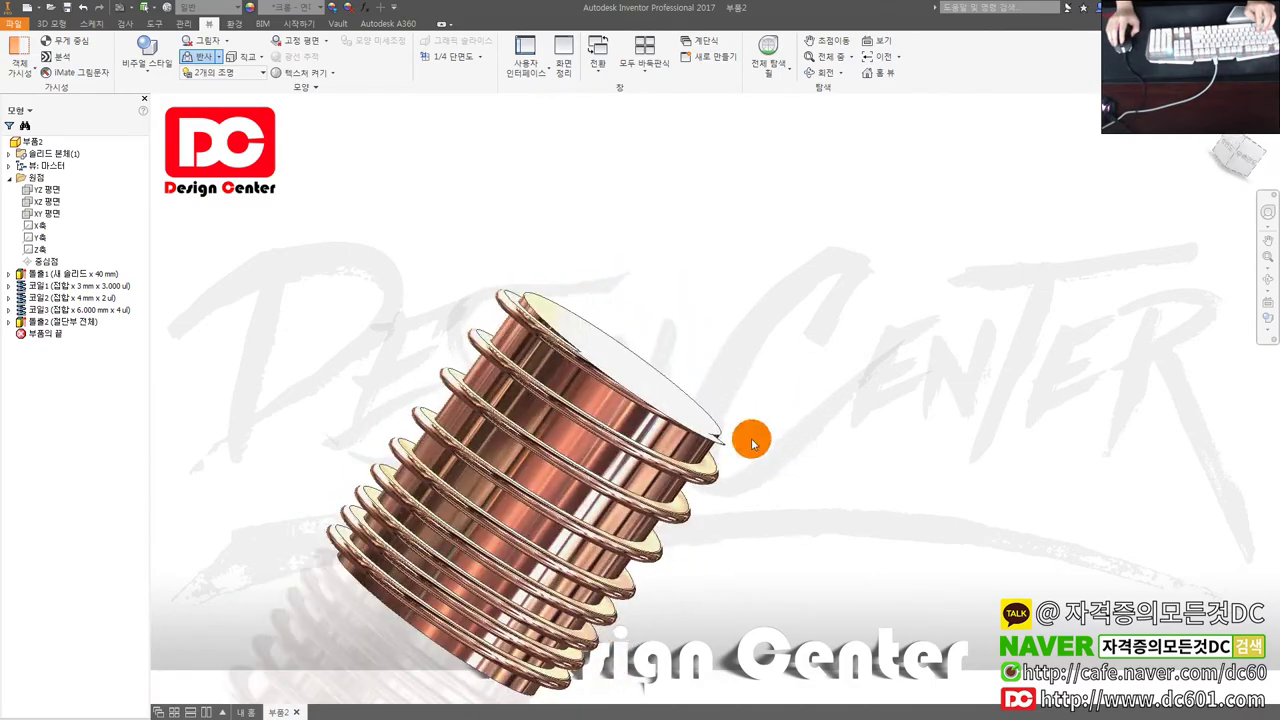
pyautogui.click(1232, 152)
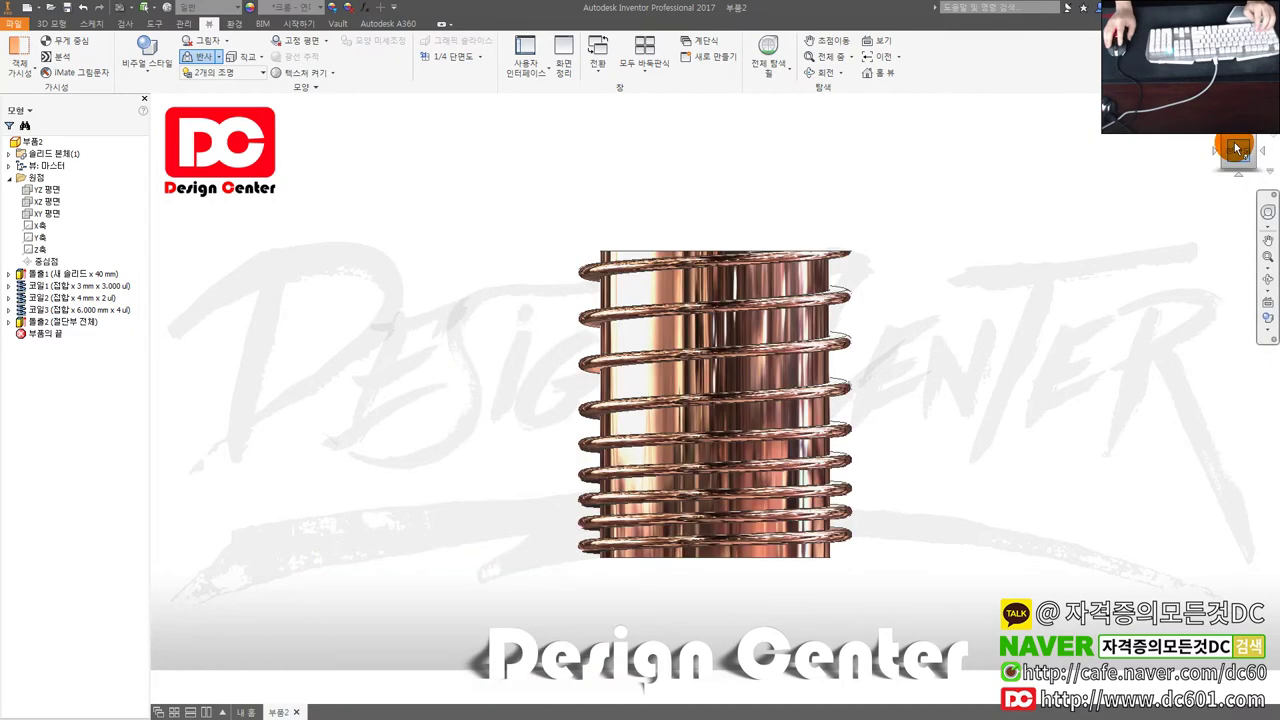
pyautogui.click(1261, 139)
pyautogui.rightClick(1240, 148)
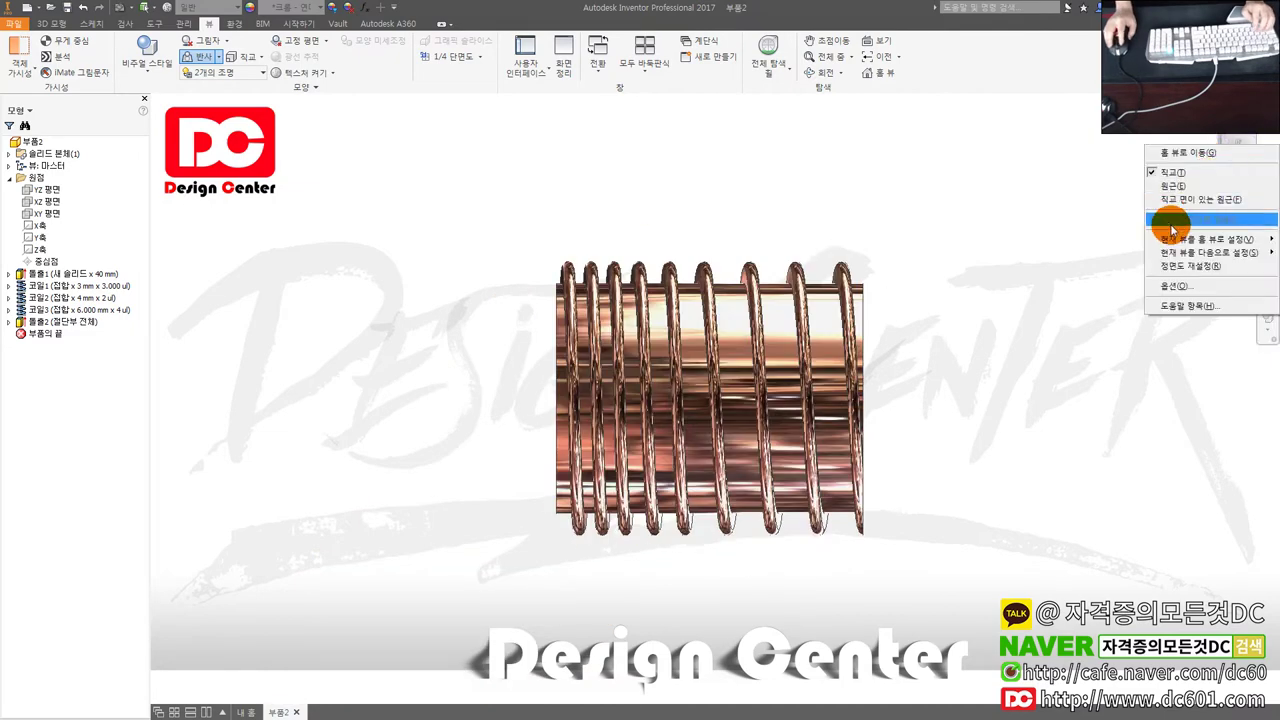
pyautogui.click(1120, 251)
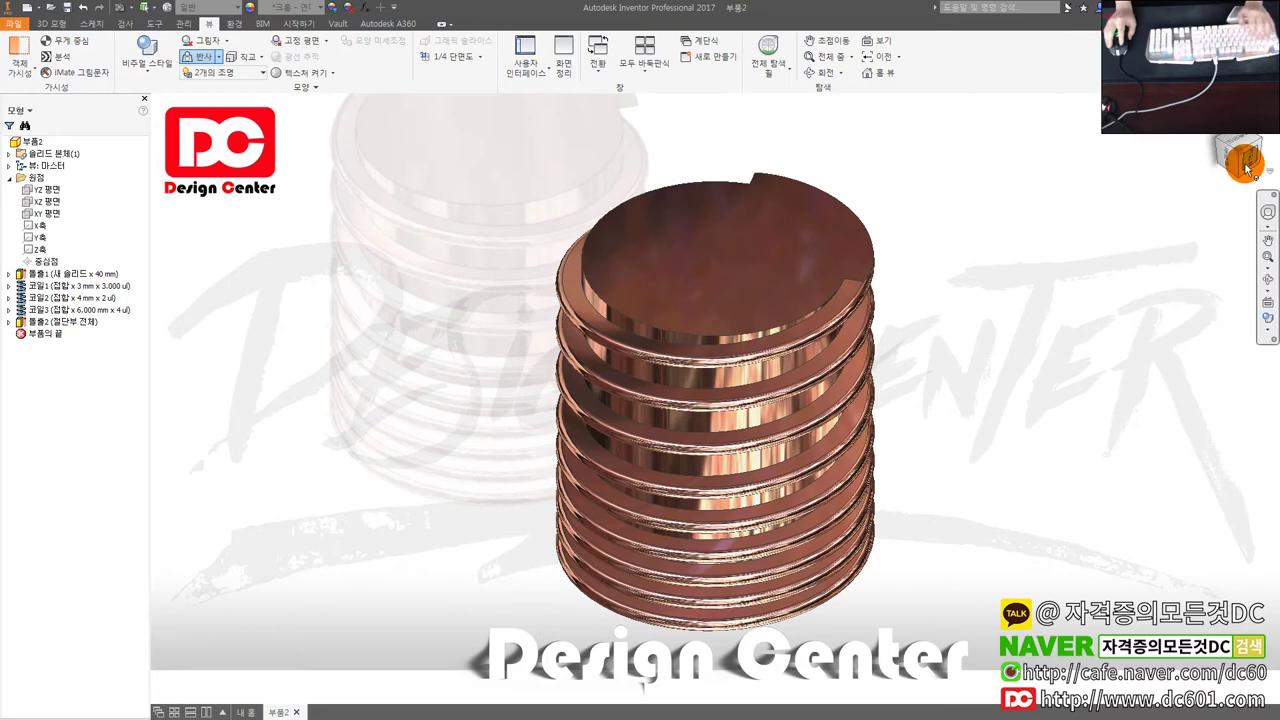
pyautogui.click(1234, 163)
pyautogui.click(1270, 138)
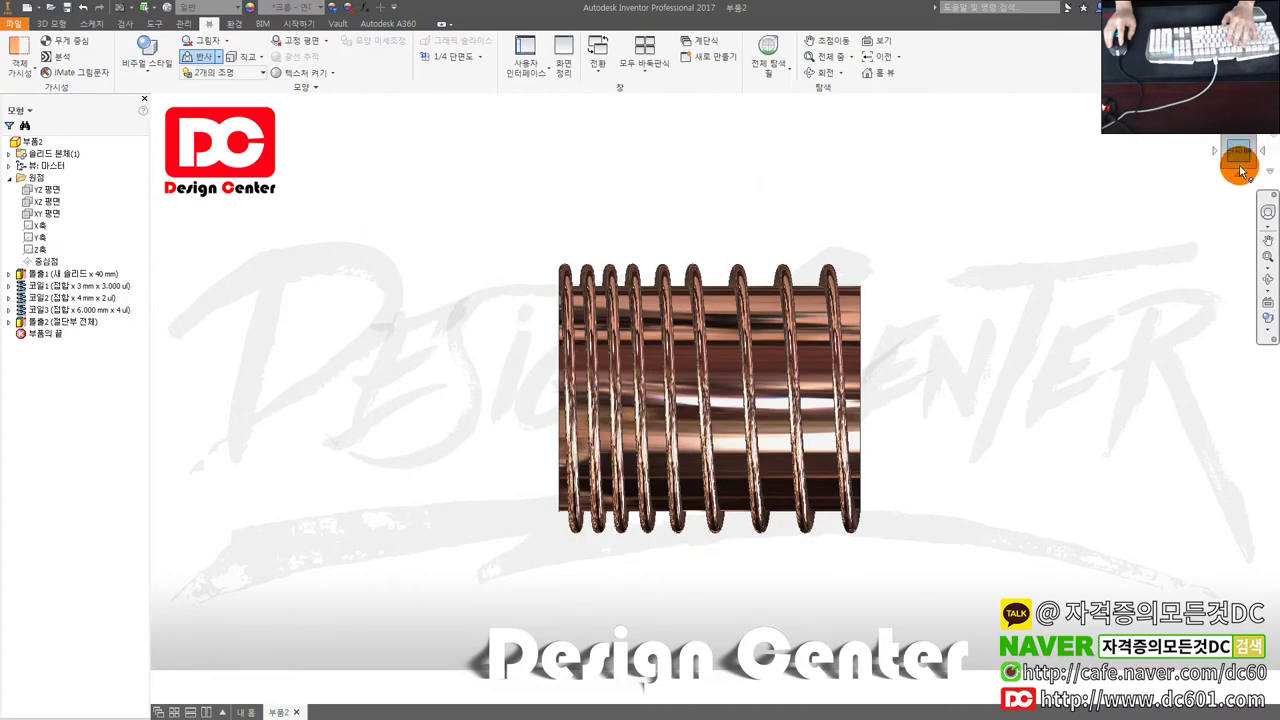
pyautogui.moveTo(1230, 147); pyautogui.dragTo(1248, 177)
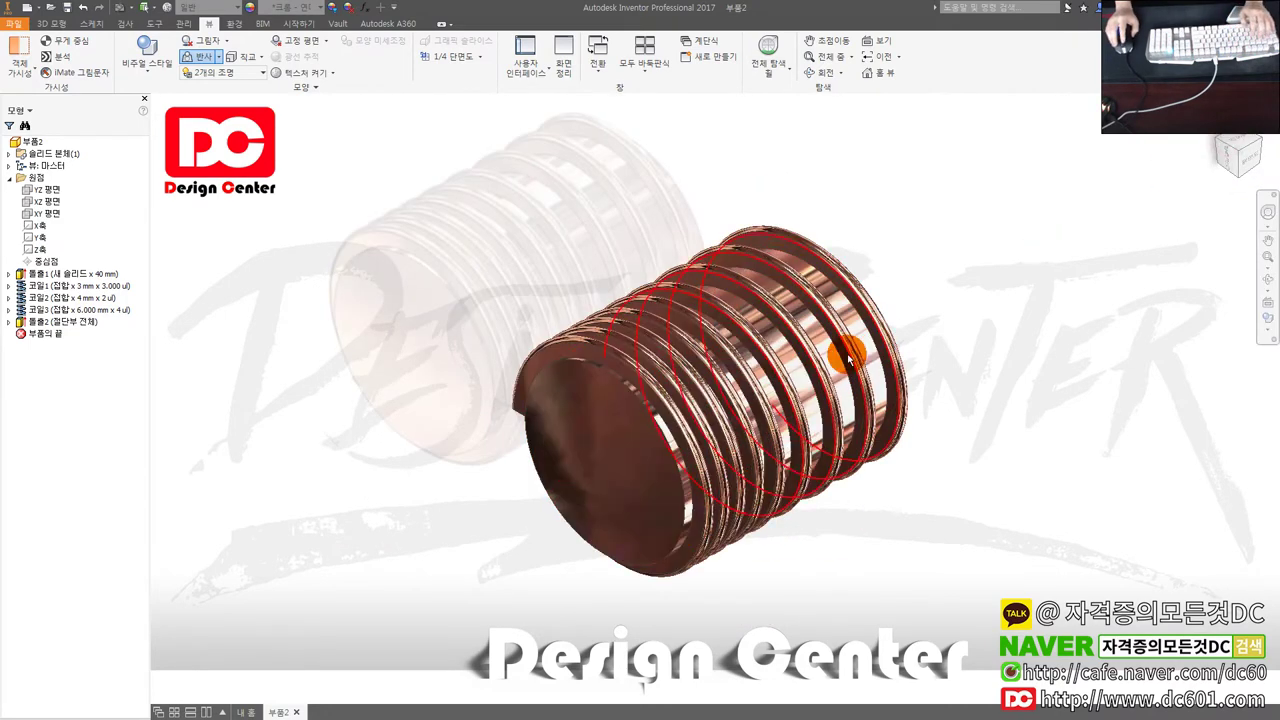
pyautogui.click(1248, 177)
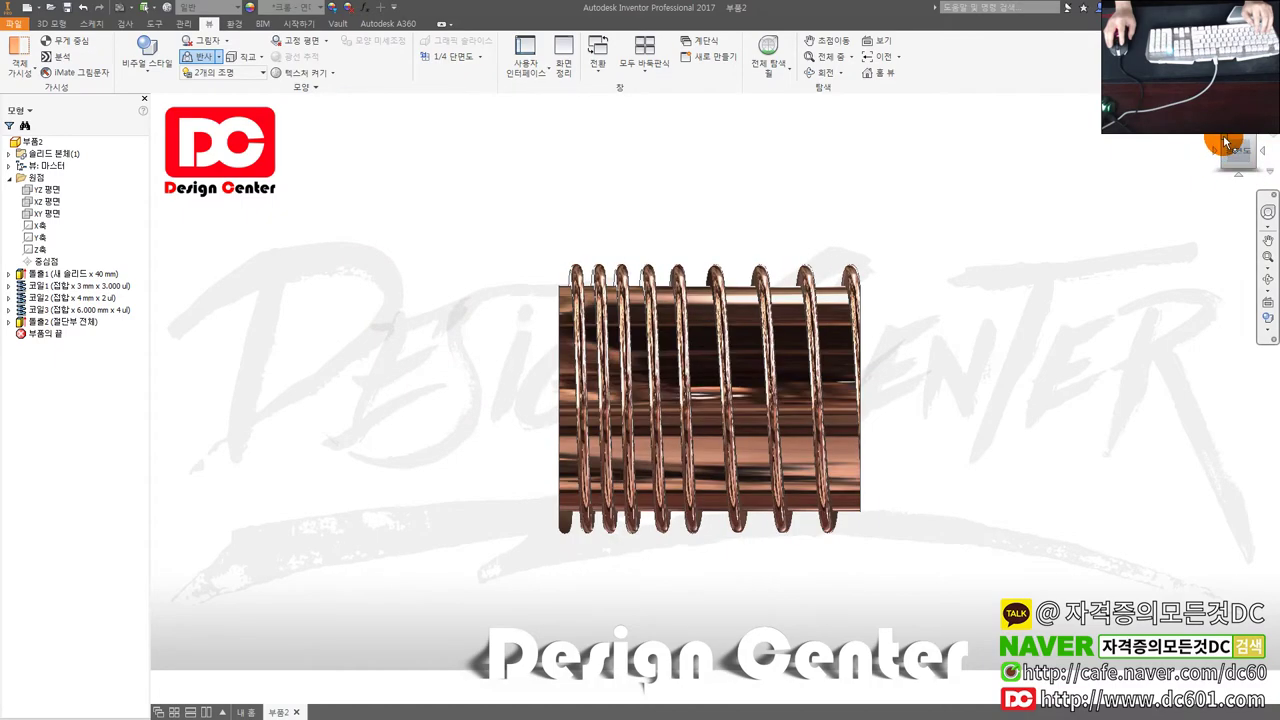
pyautogui.moveTo(1073, 255)
pyautogui.keyDown('shift'); pyautogui.mouseDown(button='middle')
pyautogui.moveTo(636, 335)
pyautogui.moveTo(925, 237)
pyautogui.moveTo(779, 265)
pyautogui.mouseUp(button='middle'); pyautogui.keyUp('shift')
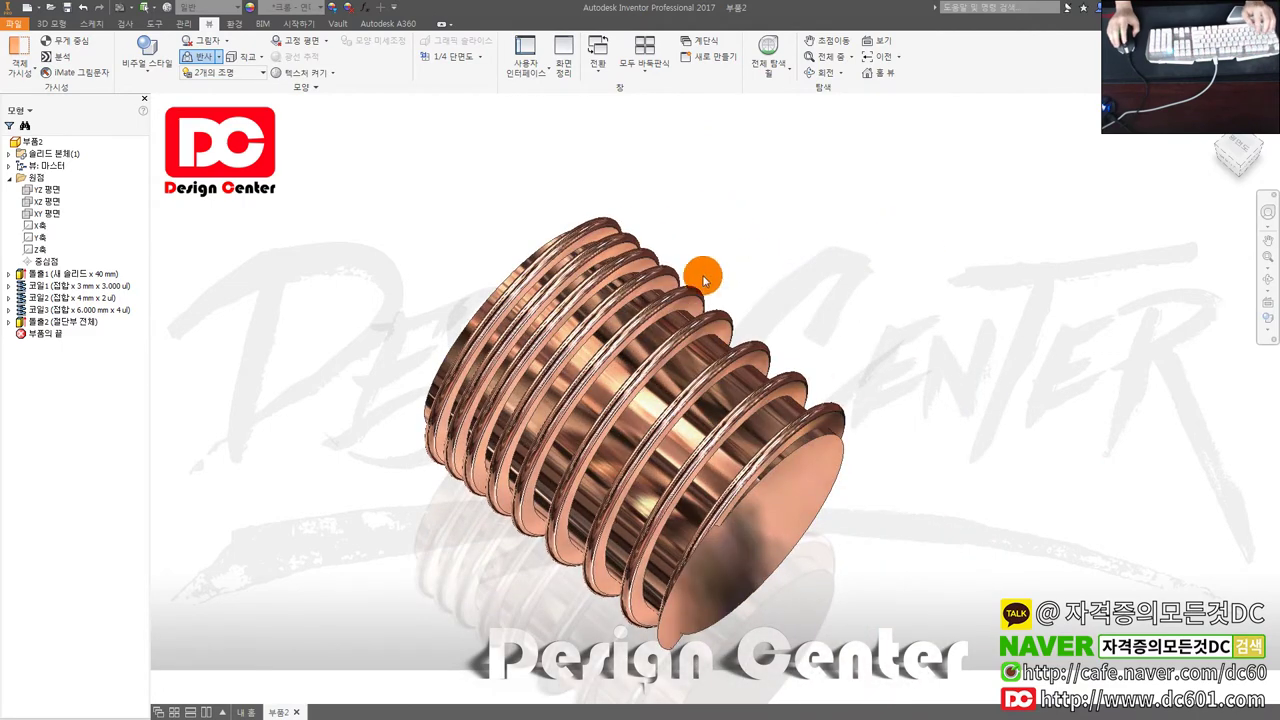
pyautogui.keyDown('shift'); pyautogui.moveTo(704, 280); pyautogui.dragTo(684, 320, button='middle'); pyautogui.keyUp('shift')
pyautogui.scroll(2, 765, 290)
pyautogui.scroll(2, 770, 292)
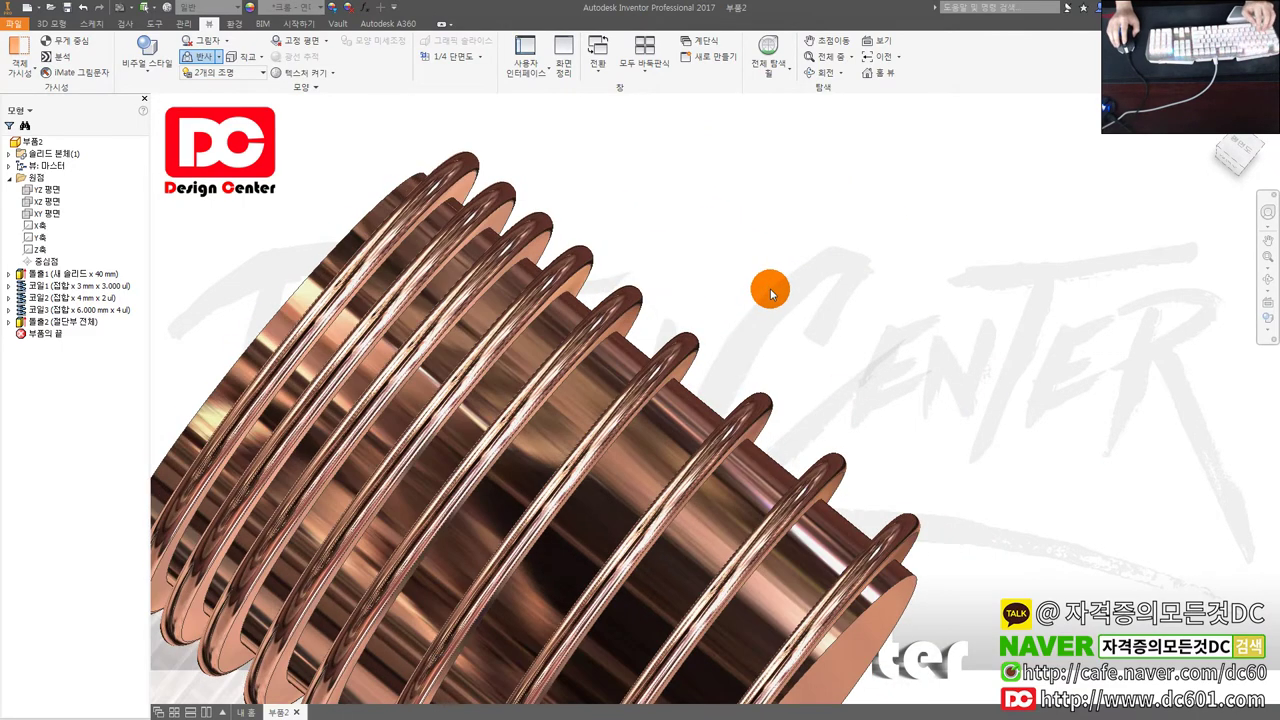
pyautogui.keyDown('shift'); pyautogui.moveTo(770, 292); pyautogui.dragTo(843, 260, button='middle'); pyautogui.keyUp('shift')
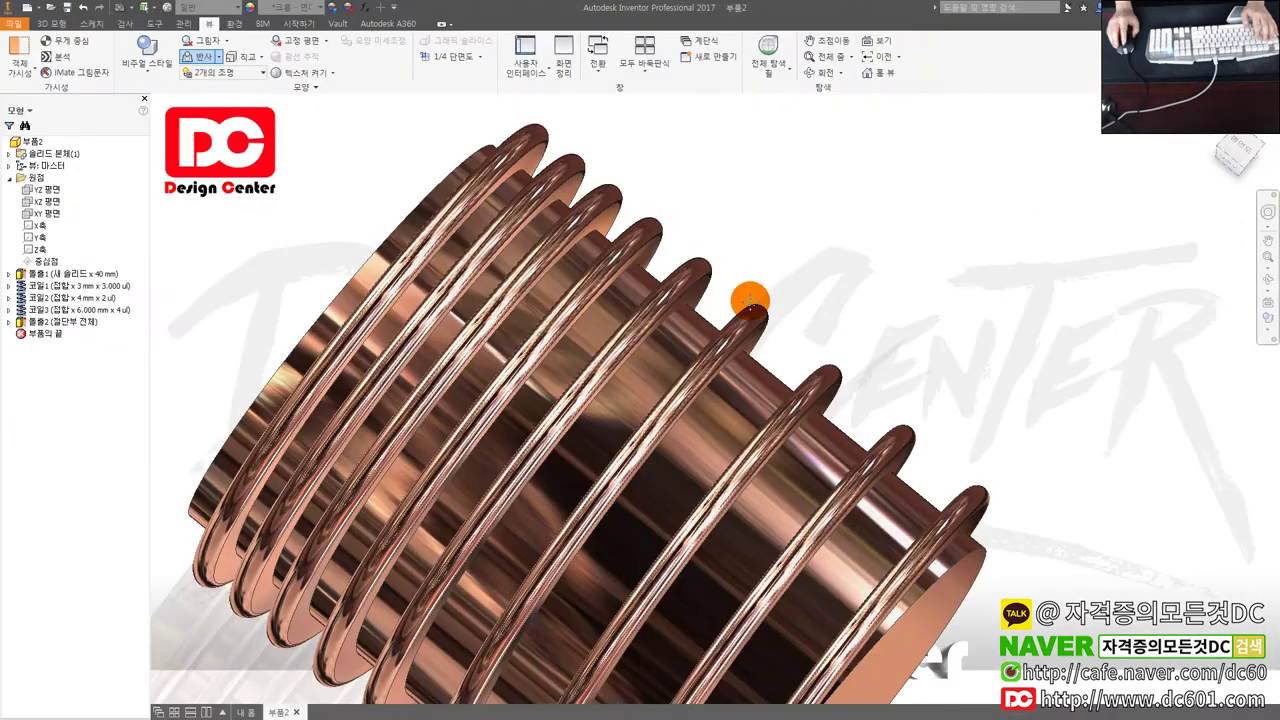
pyautogui.moveTo(743, 294)
pyautogui.keyDown('shift'); pyautogui.mouseDown(button='middle')
pyautogui.moveTo(752, 305)
pyautogui.moveTo(790, 272)
pyautogui.mouseUp(button='middle'); pyautogui.keyUp('shift')
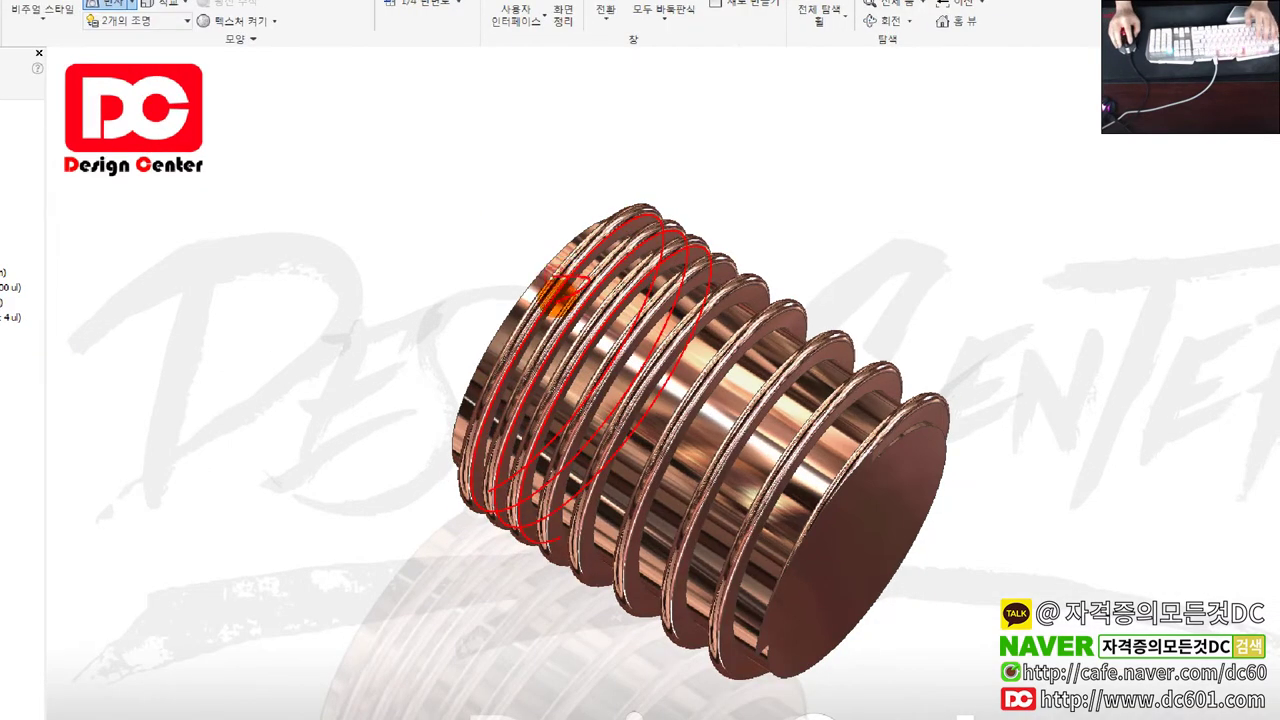
pyautogui.click(560, 292)
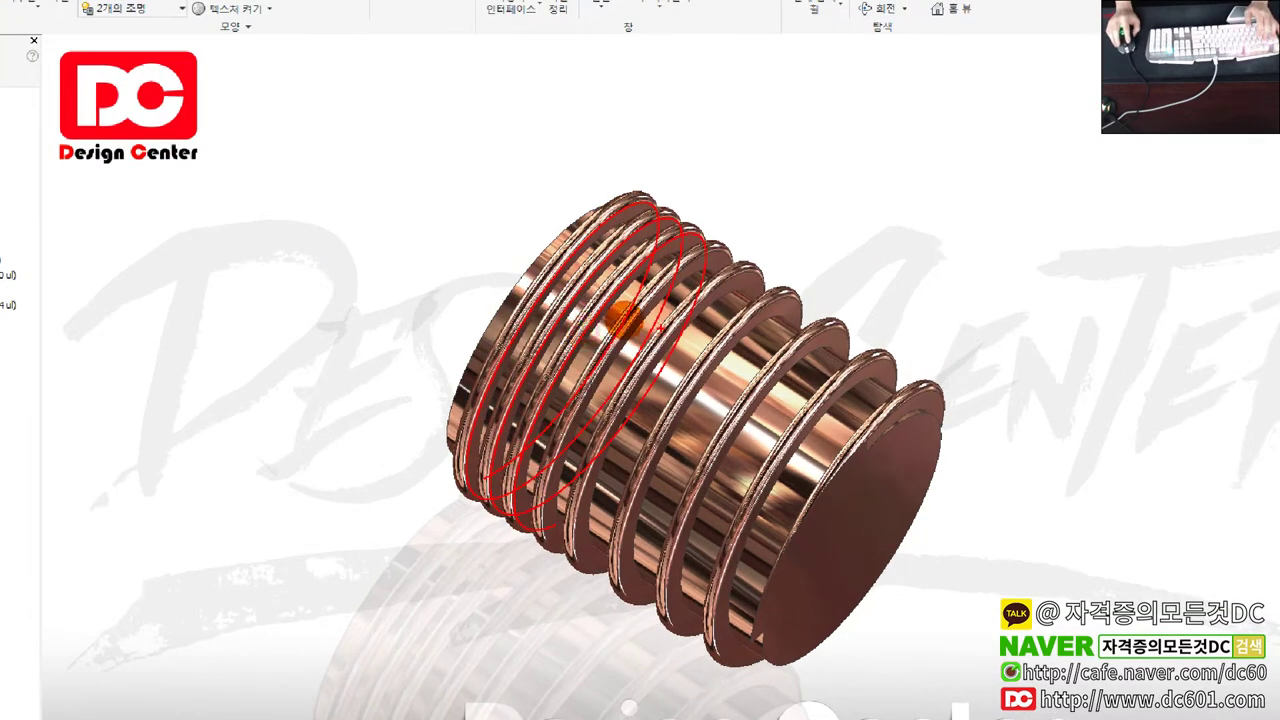
pyautogui.moveTo(600, 330); pyautogui.dragTo(818, 231)
pyautogui.moveTo(363, 143); pyautogui.dragTo(1020, 152)
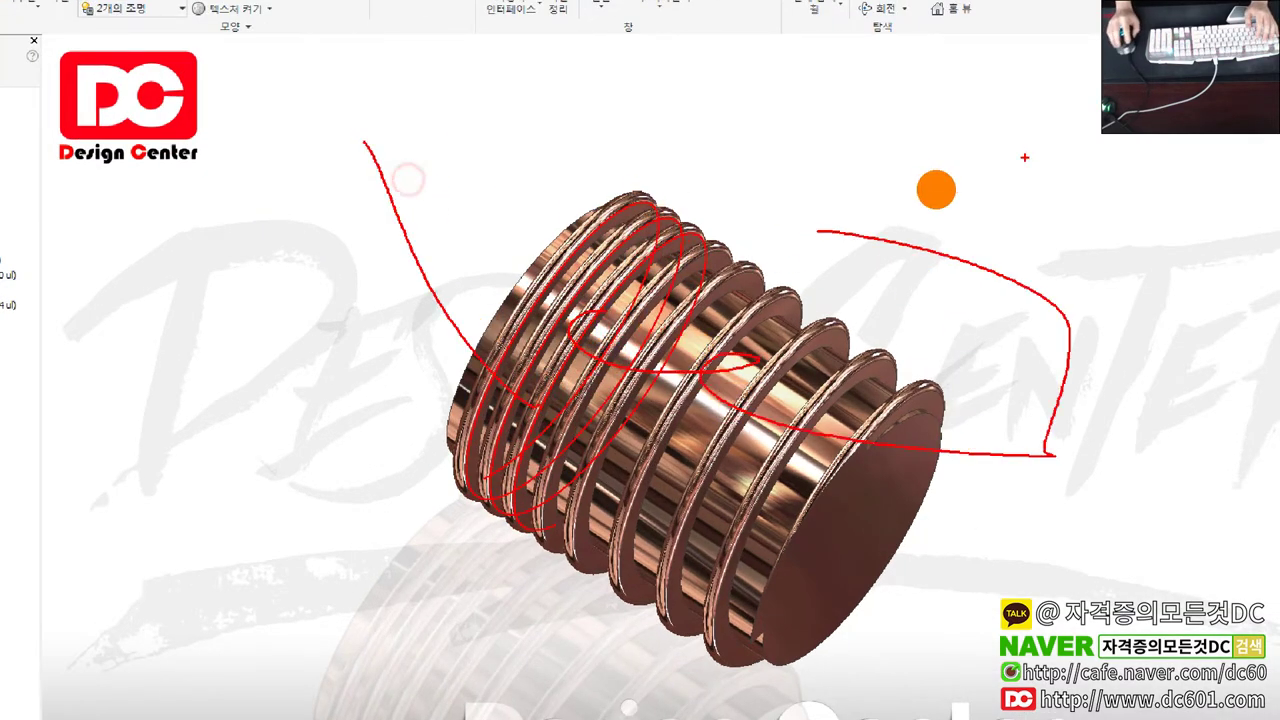
pyautogui.moveTo(360, 88); pyautogui.dragTo(920, 115)
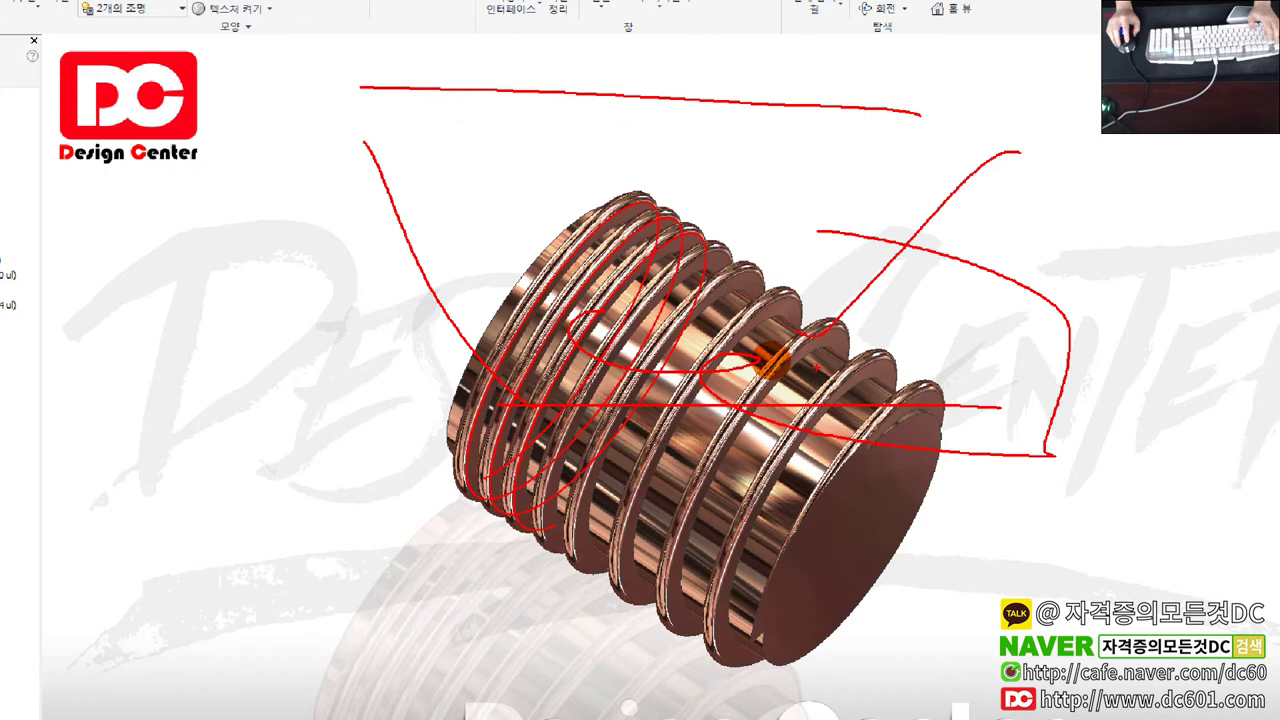
pyautogui.press('Escape')
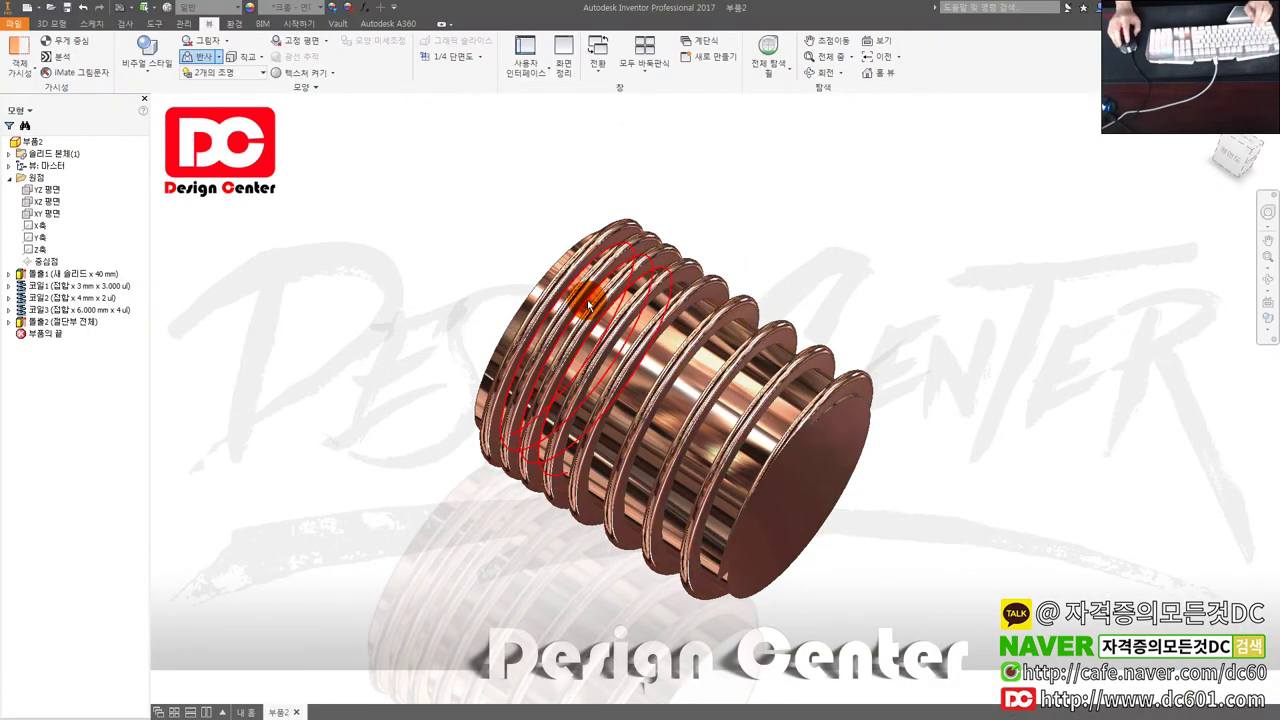
pyautogui.moveTo(503, 274); pyautogui.dragTo(626, 330)
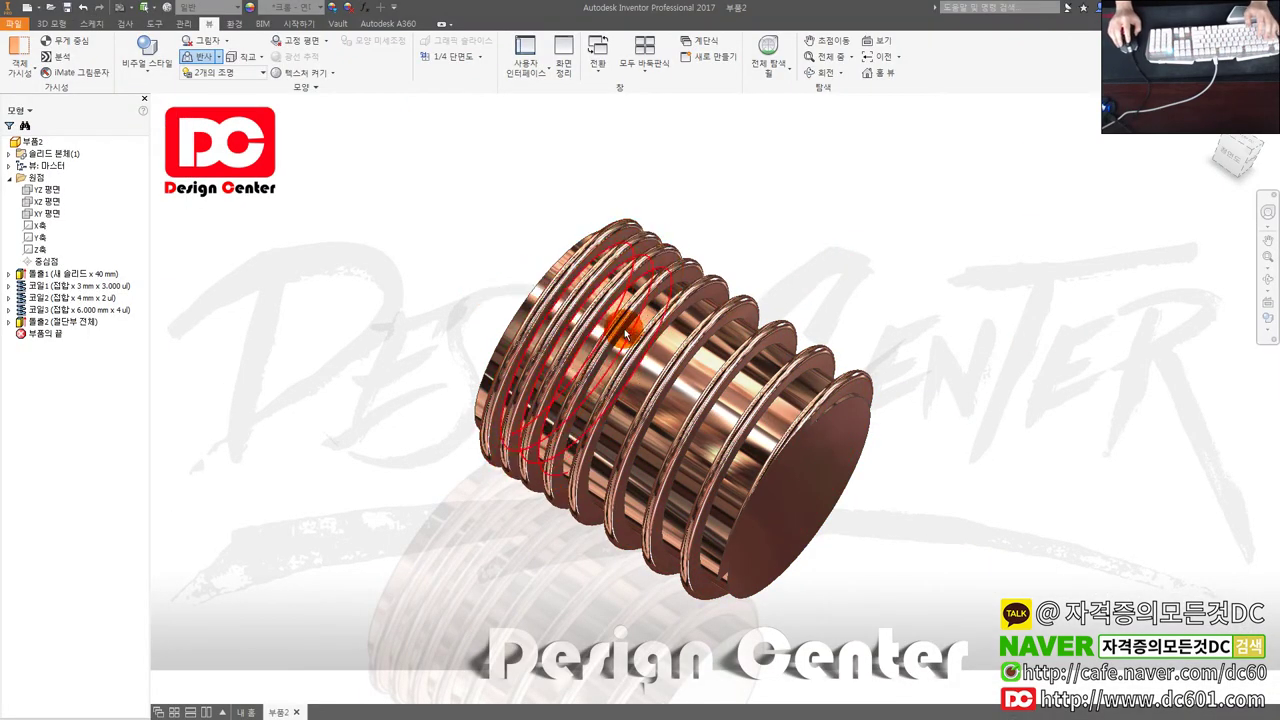
pyautogui.press('Escape')
pyautogui.moveTo(626, 335)
pyautogui.keyDown('shift'); pyautogui.mouseDown(button='middle')
pyautogui.moveTo(811, 305)
pyautogui.moveTo(774, 294)
pyautogui.mouseUp(button='middle'); pyautogui.keyUp('shift')
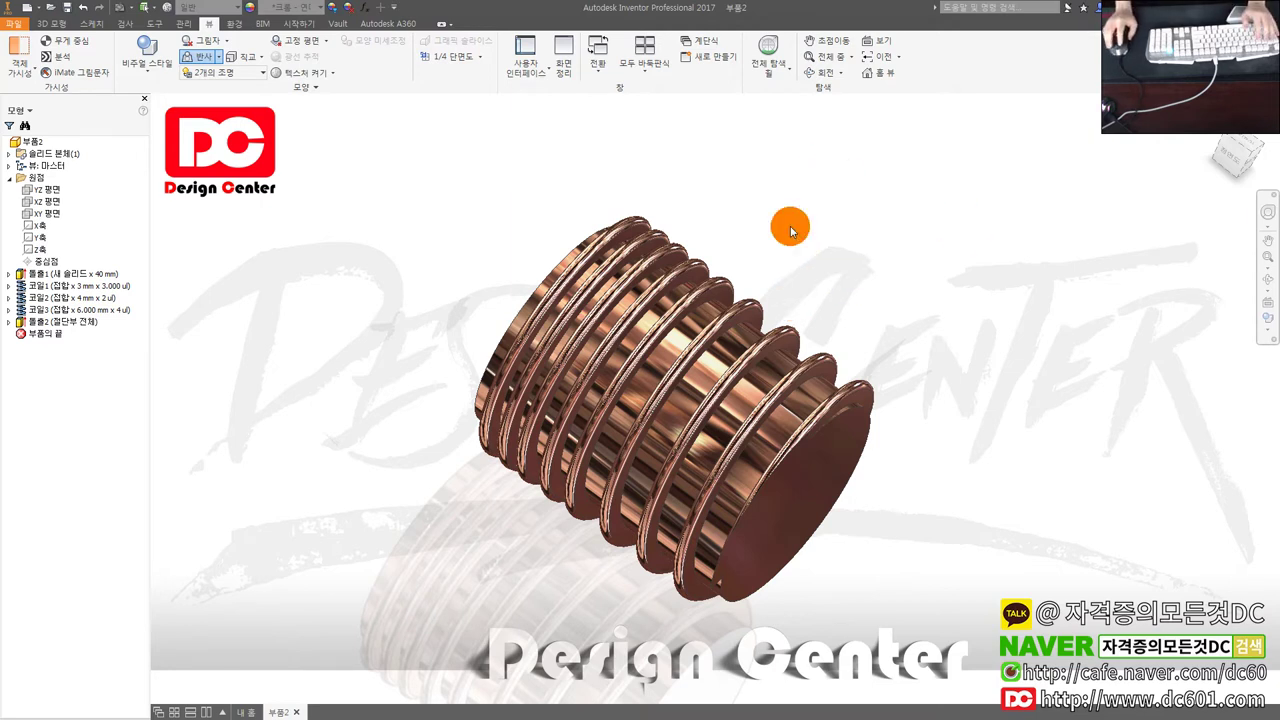
pyautogui.moveTo(760, 277)
pyautogui.keyDown('shift'); pyautogui.mouseDown(button='middle')
pyautogui.moveTo(822, 257)
pyautogui.moveTo(737, 260)
pyautogui.moveTo(838, 263)
pyautogui.mouseUp(button='middle'); pyautogui.keyUp('shift')
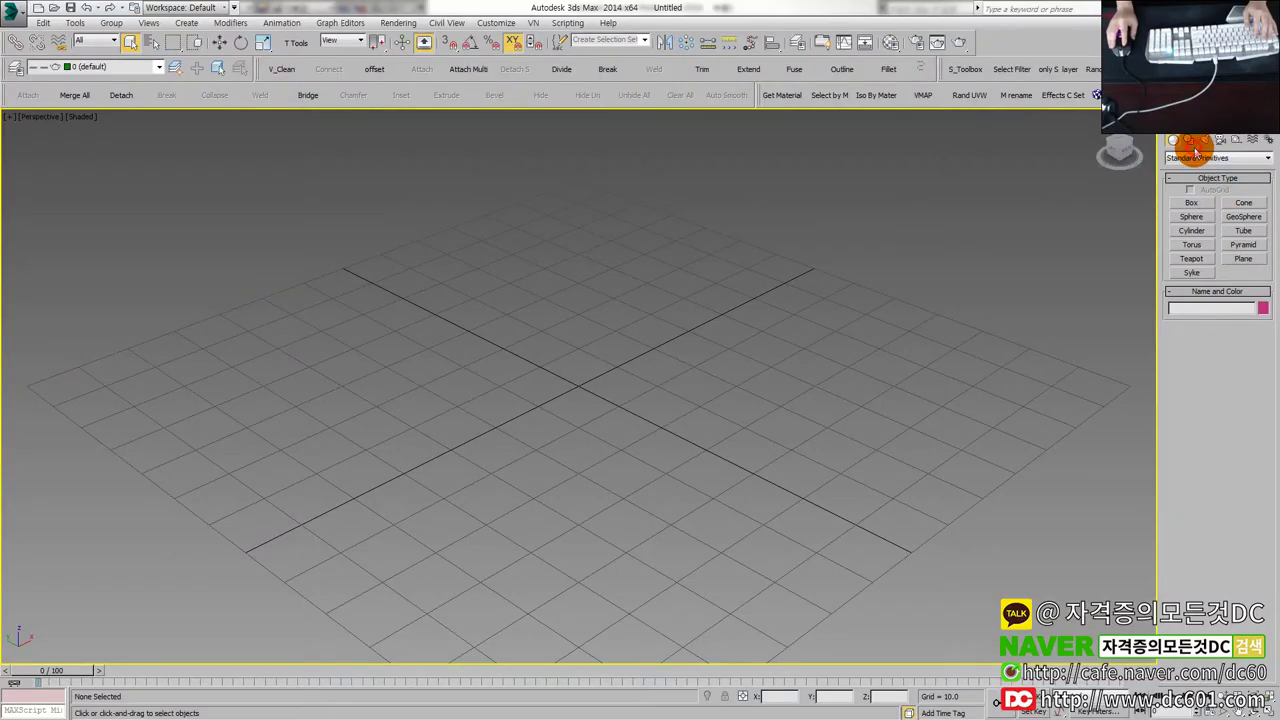
# Draw a Helix spline at the grid centre in the viewport.
pyautogui.click(1189, 140)
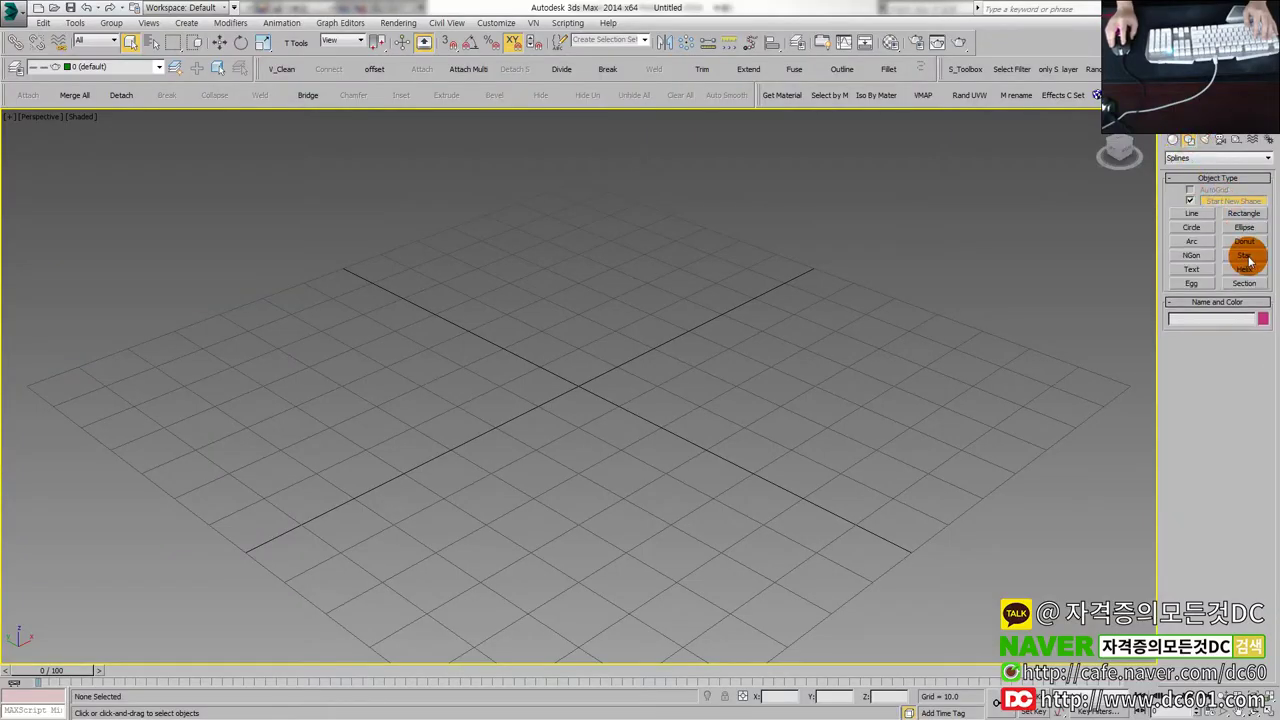
pyautogui.click(1222, 274)
pyautogui.scroll(-3, 694, 400)
pyautogui.moveTo(603, 420); pyautogui.dragTo(608, 463)
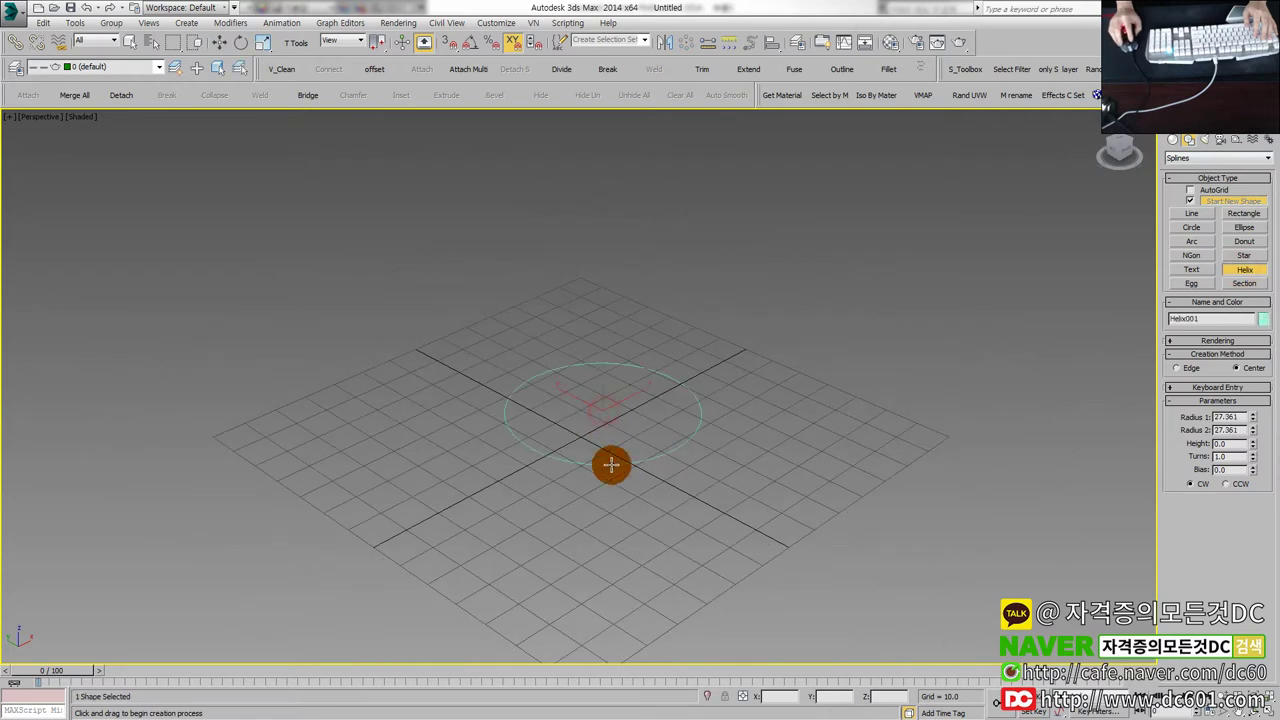
pyautogui.click(593, 227)
pyautogui.moveTo(632, 277); pyautogui.dragTo(609, 317, button='middle')
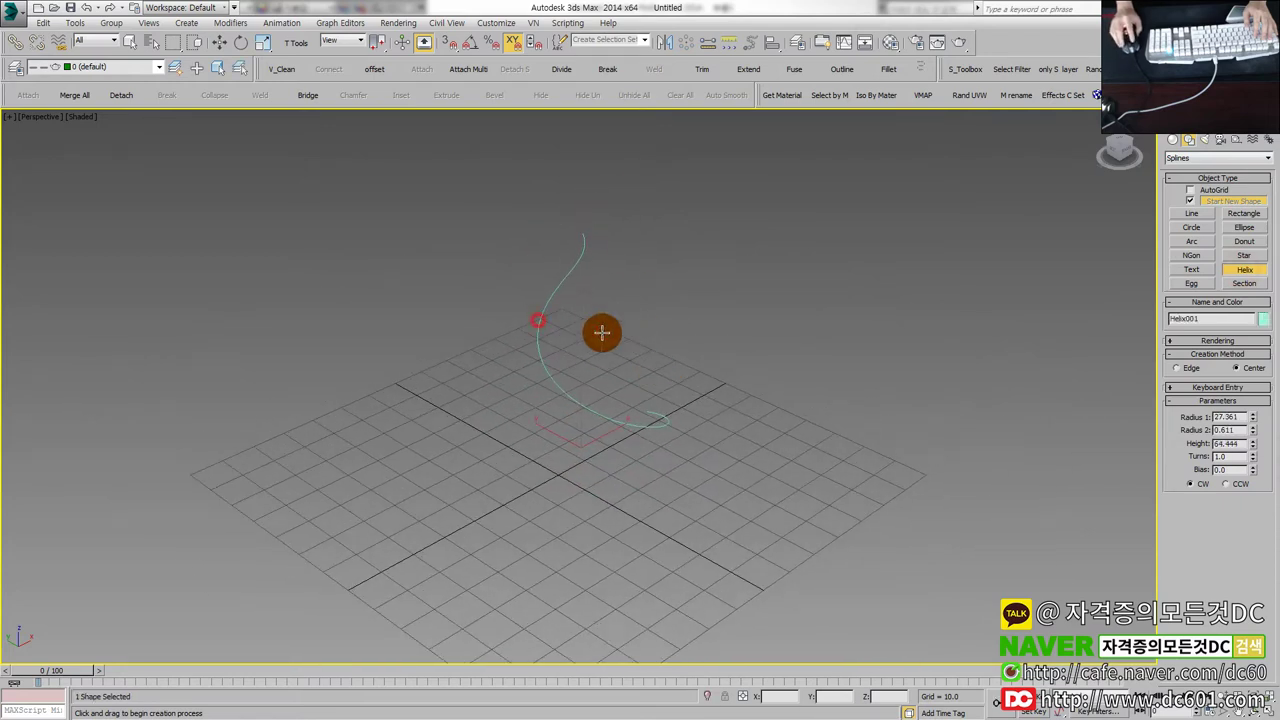
pyautogui.click(603, 331)
# Set the helix radius to 50.
pyautogui.doubleClick(1222, 416)
pyautogui.write('50')
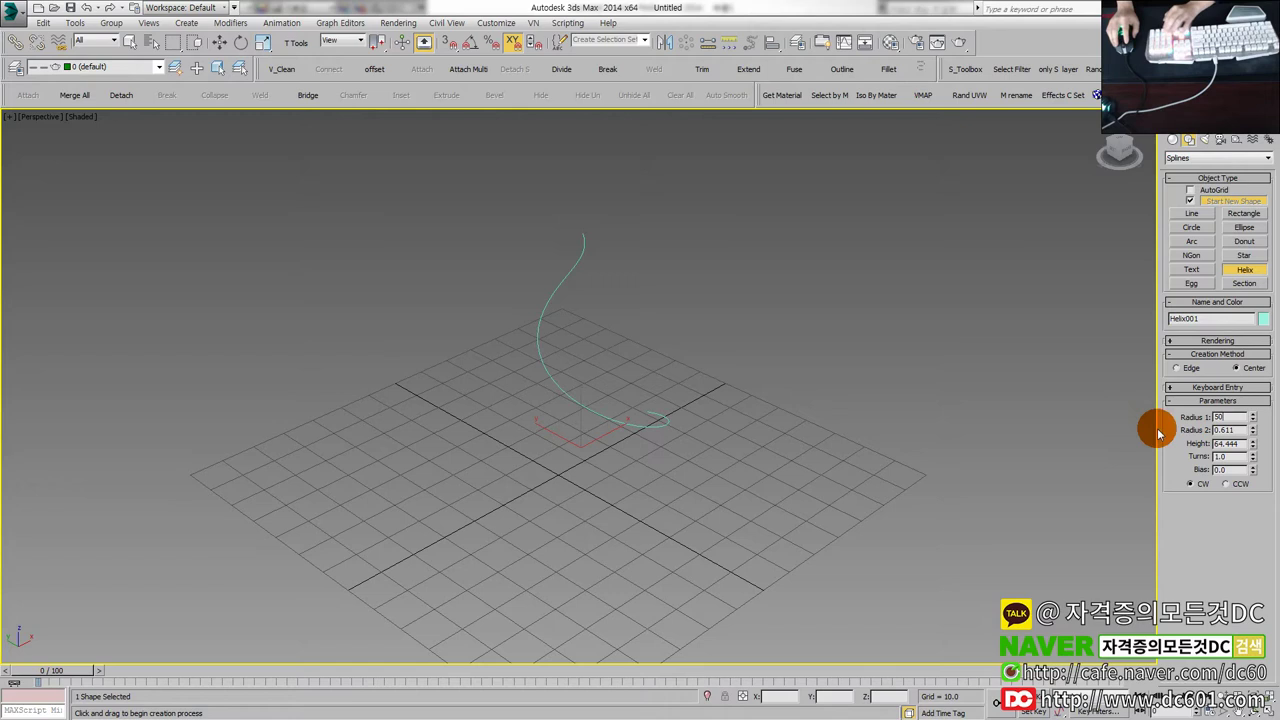
pyautogui.doubleClick(1232, 429)
pyautogui.write('50')
pyautogui.press('Return')
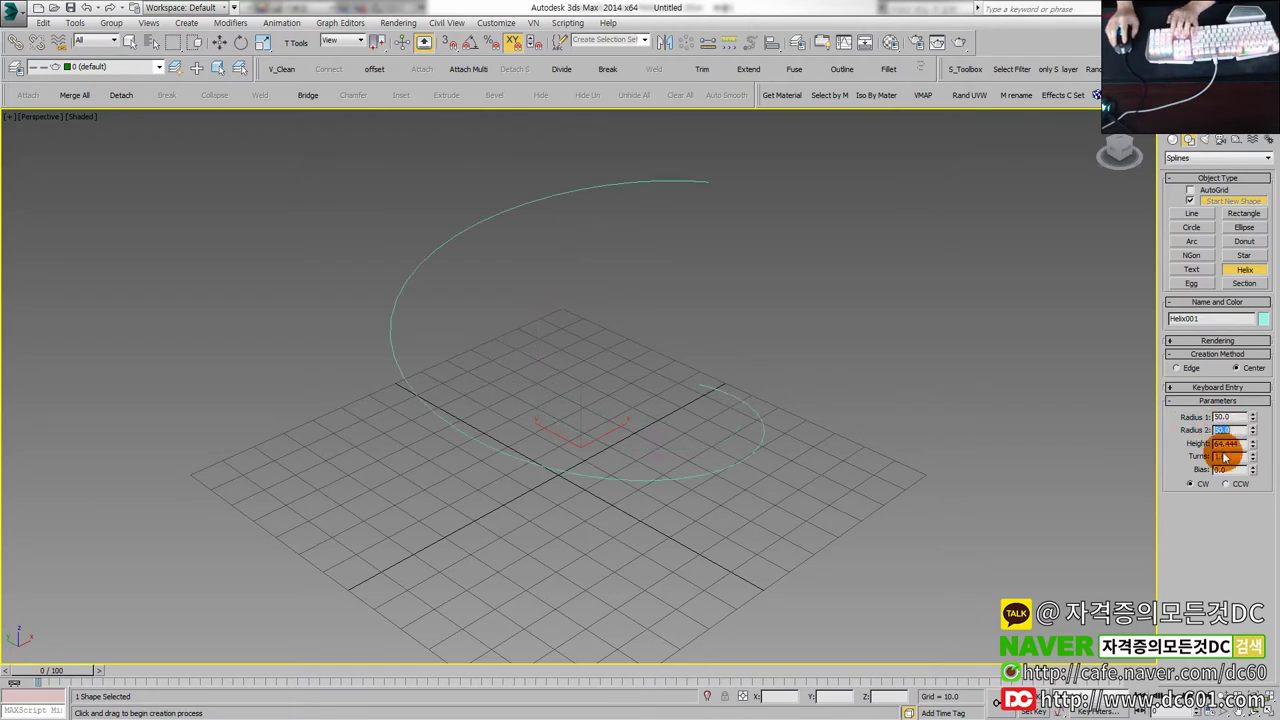
# Set the helix turns to 8 and raise its height to 90.222.
pyautogui.doubleClick(1224, 456)
pyautogui.write('5')
pyautogui.press('Return')
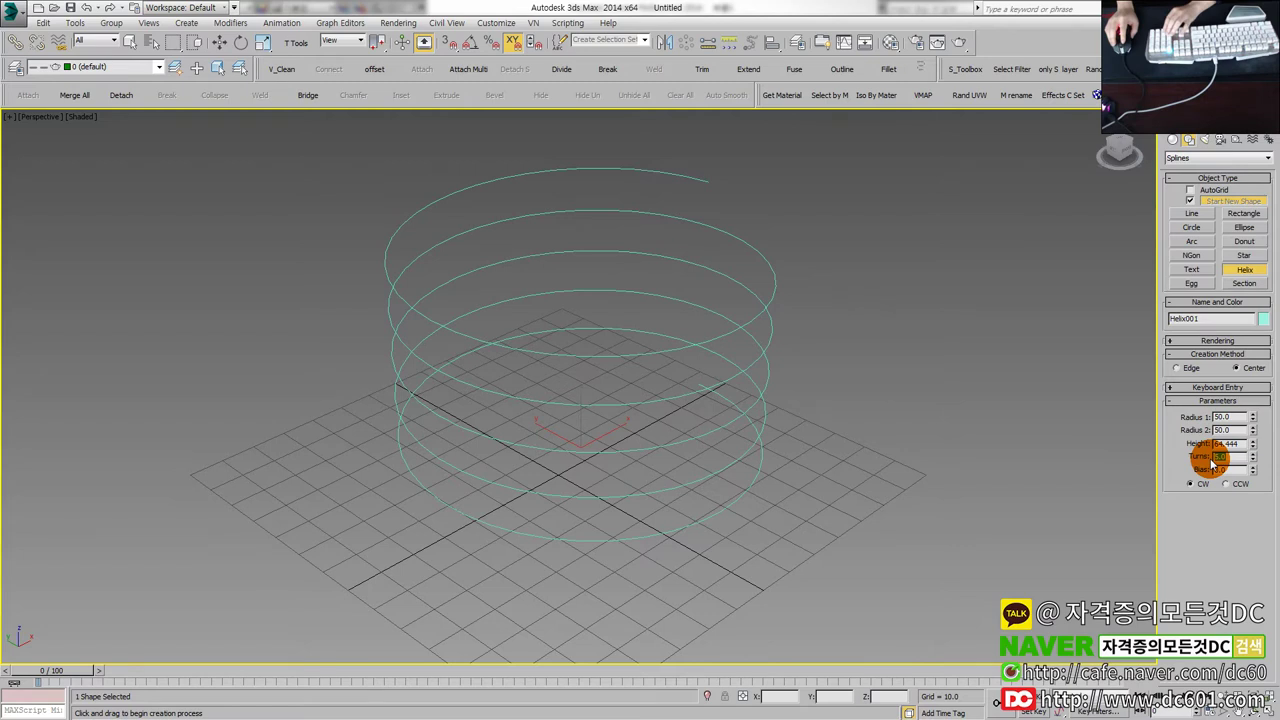
pyautogui.click(1251, 442)
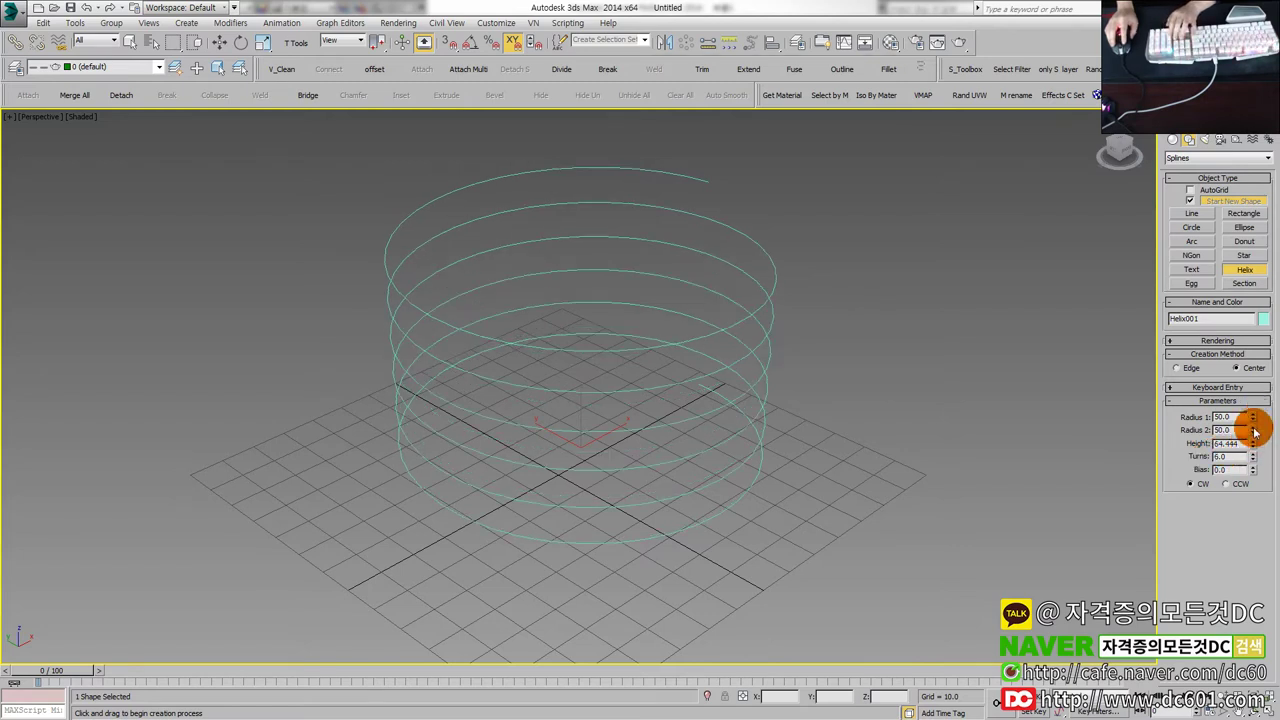
pyautogui.write('1')
pyautogui.press('Return')
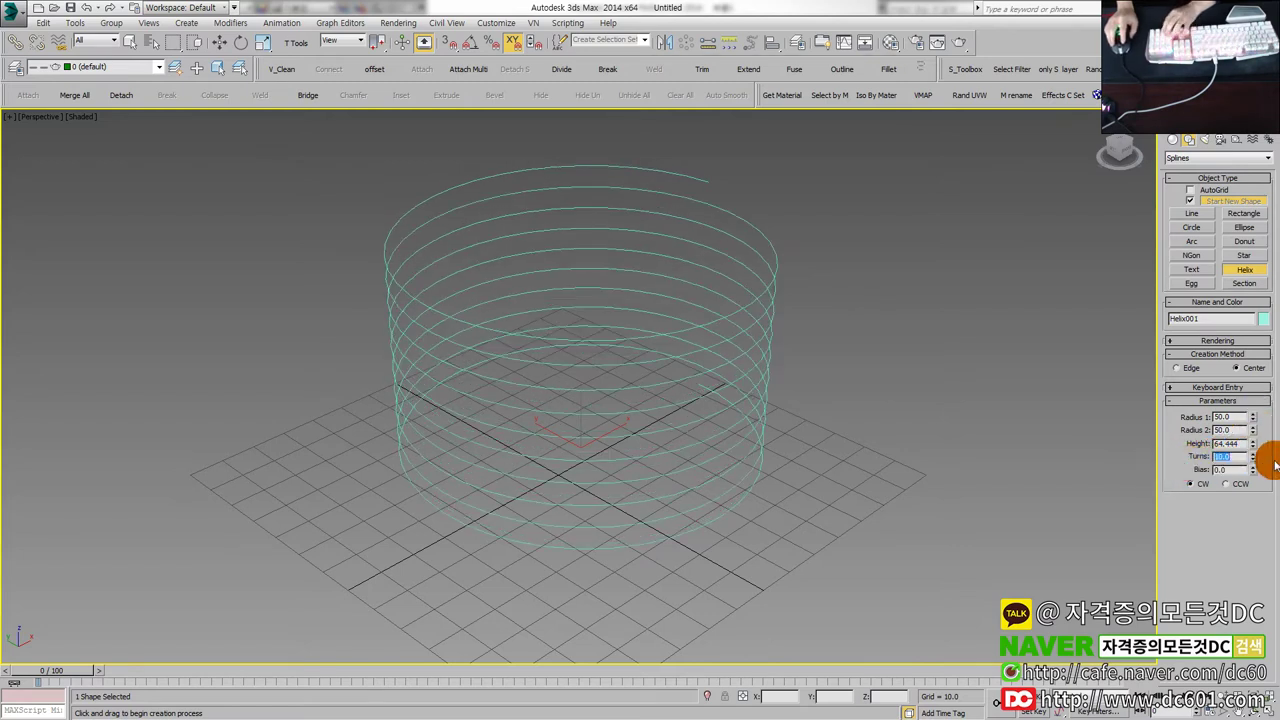
pyautogui.click(1216, 458)
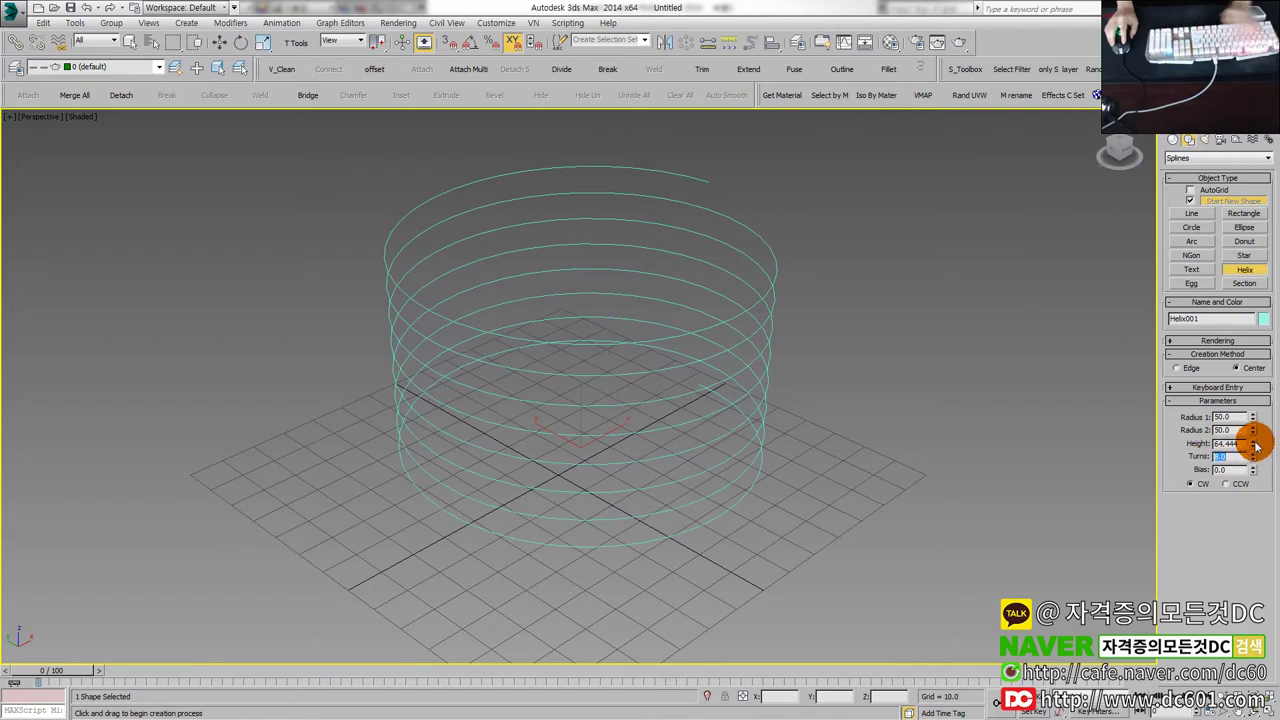
pyautogui.moveTo(1255, 445); pyautogui.dragTo(1251, 420)
# Enable the helix in the viewport as a radial tube 5.8 thick, then collapse Rendering.
pyautogui.moveTo(797, 426); pyautogui.dragTo(776, 472, button='middle')
pyautogui.scroll(-2, 776, 472)
pyautogui.scroll(-1, 851, 443)
pyautogui.click(1200, 340)
pyautogui.click(1173, 353)
pyautogui.click(1173, 363)
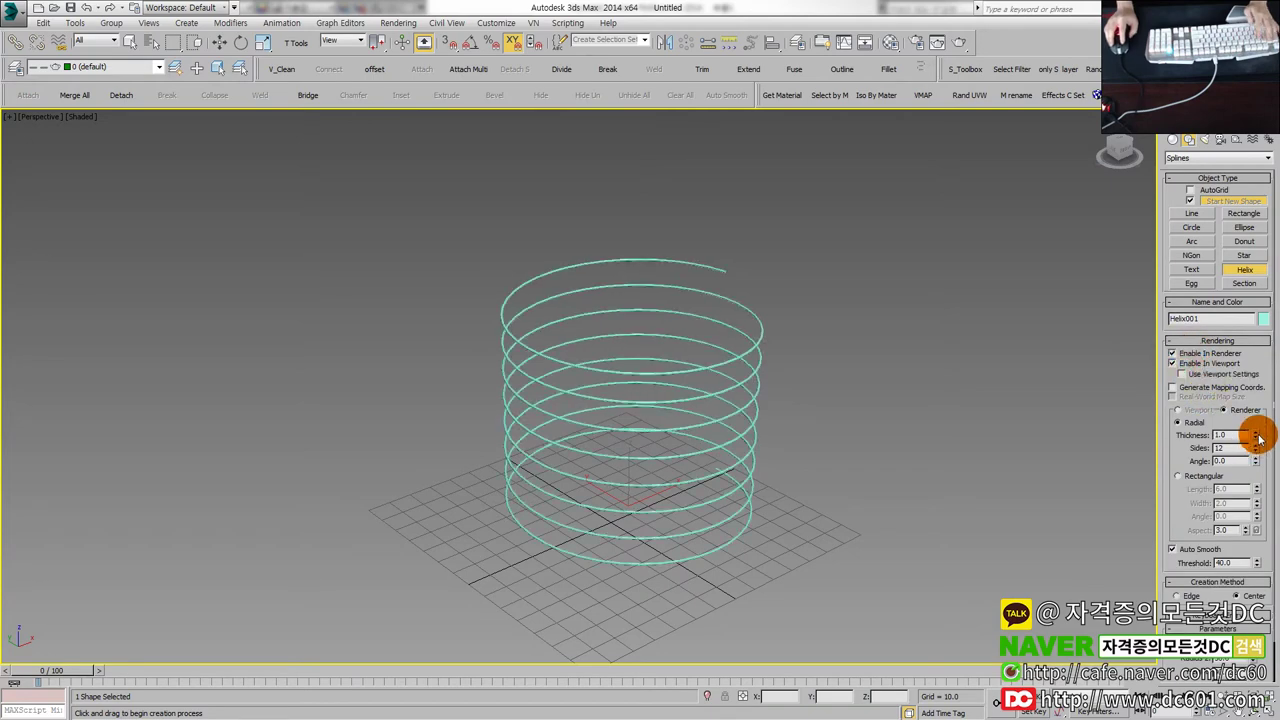
pyautogui.moveTo(1258, 437); pyautogui.dragTo(1255, 400)
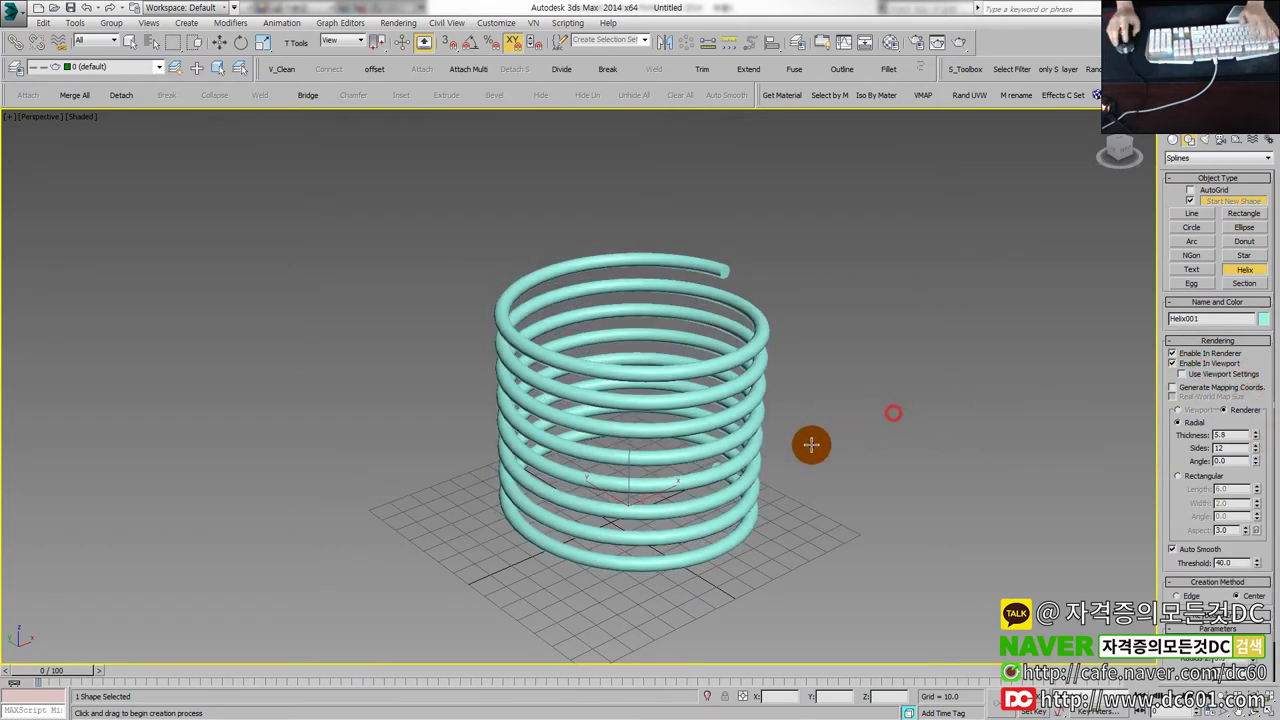
pyautogui.scroll(2, 811, 444)
pyautogui.scroll(-2, 806, 449)
pyautogui.keyDown('alt'); pyautogui.moveTo(806, 449); pyautogui.dragTo(812, 427, button='middle'); pyautogui.keyUp('alt')
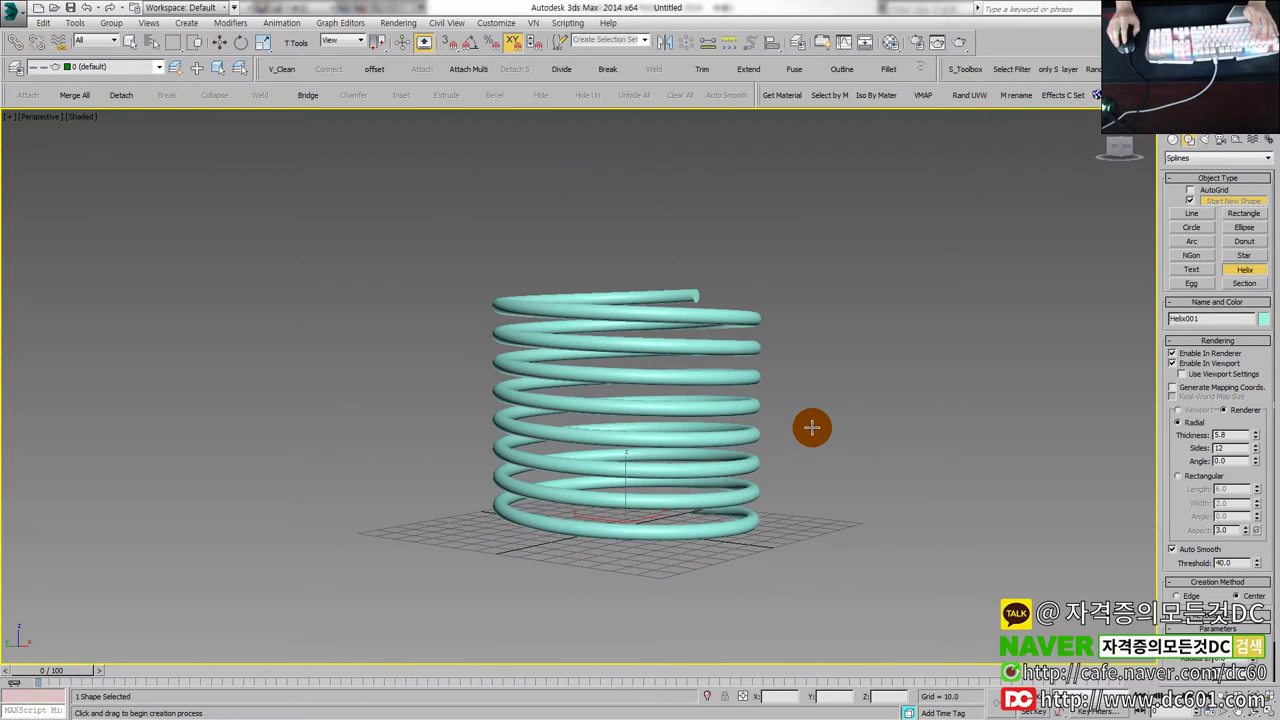
pyautogui.click(1210, 341)
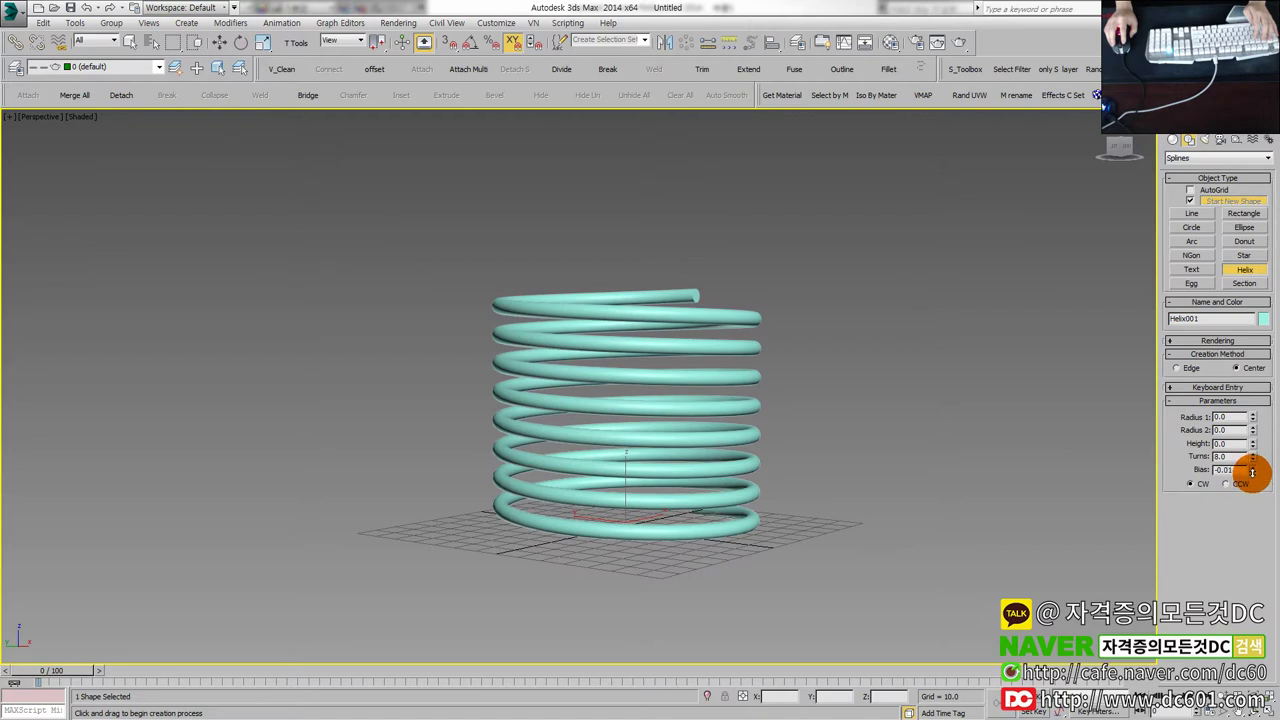
# Experiment with the helix Bias, trying values between -0.04 and 0.02.
pyautogui.click(1204, 139)
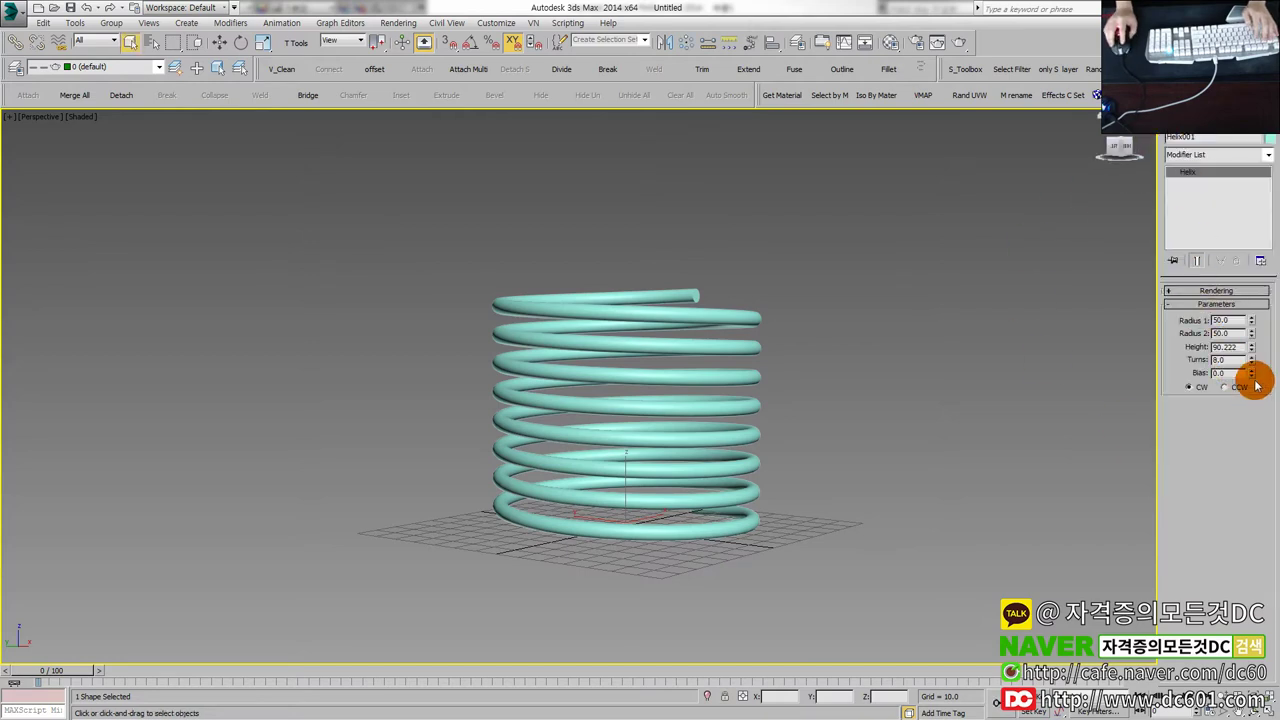
pyautogui.moveTo(1257, 377); pyautogui.dragTo(1249, 363)
pyautogui.keyDown('alt'); pyautogui.moveTo(723, 486); pyautogui.dragTo(737, 471, button='middle'); pyautogui.keyUp('alt')
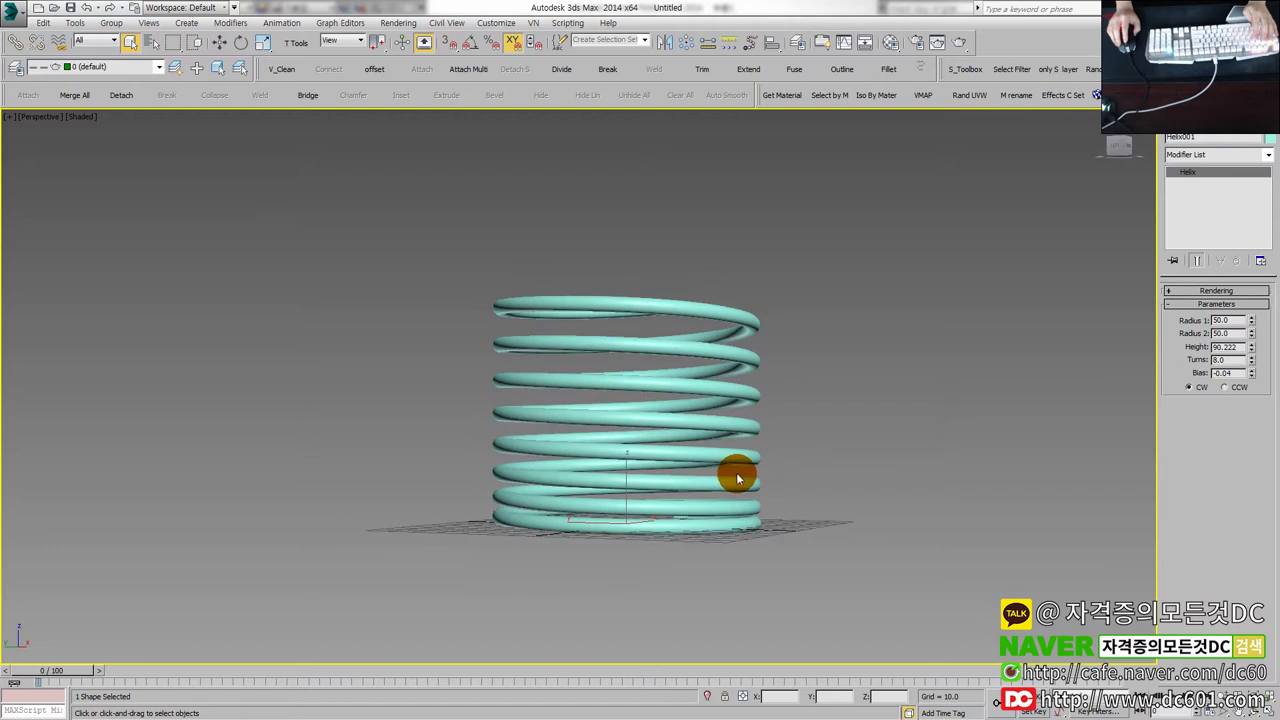
pyautogui.moveTo(1251, 373)
pyautogui.mouseDown()
pyautogui.moveTo(1245, 358)
pyautogui.moveTo(1234, 391)
pyautogui.moveTo(1234, 320)
pyautogui.moveTo(1237, 384)
pyautogui.moveTo(1234, 349)
pyautogui.moveTo(1241, 371)
pyautogui.mouseUp()
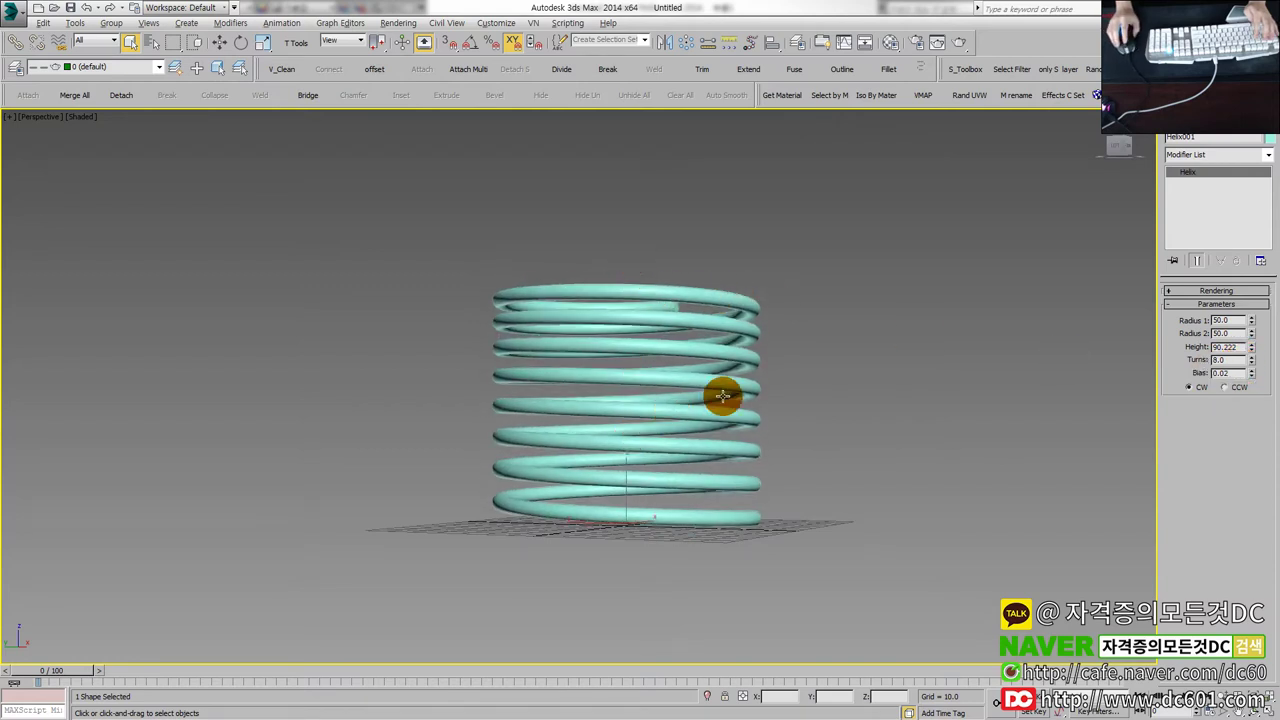
pyautogui.scroll(1, 722, 408)
pyautogui.scroll(2, 724, 408)
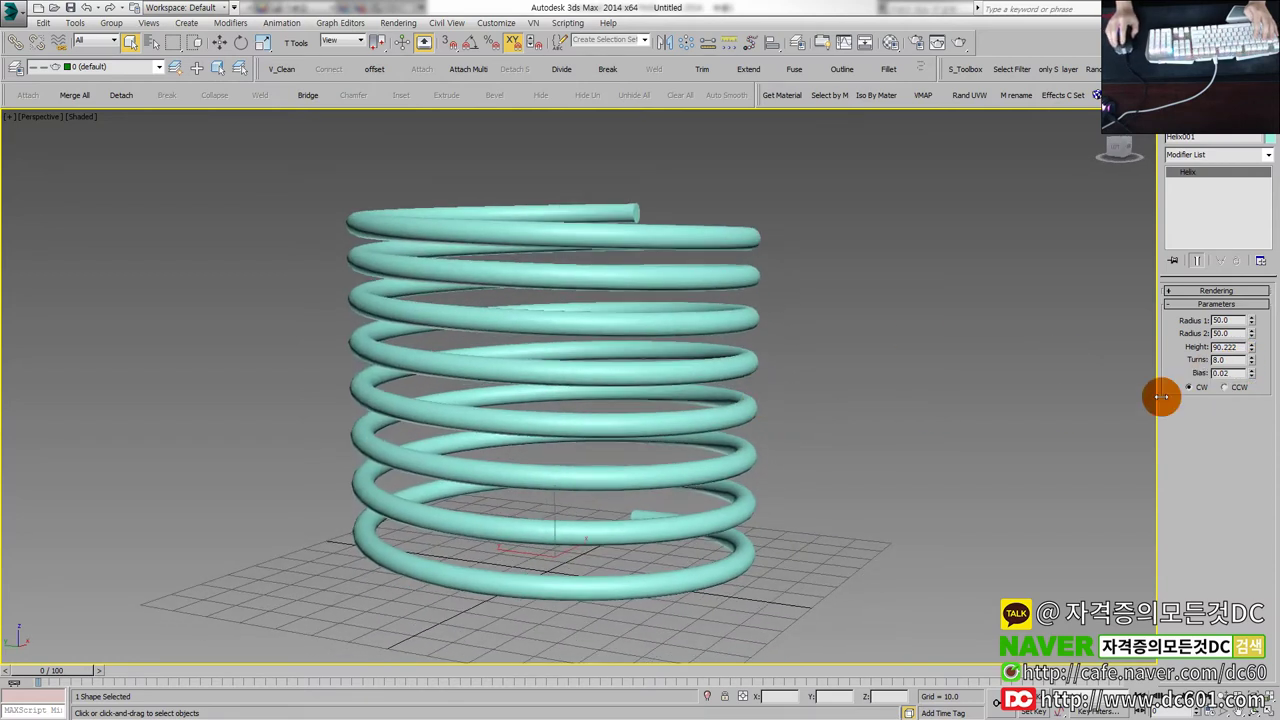
pyautogui.click(1251, 376)
pyautogui.moveTo(1253, 380); pyautogui.dragTo(1253, 377)
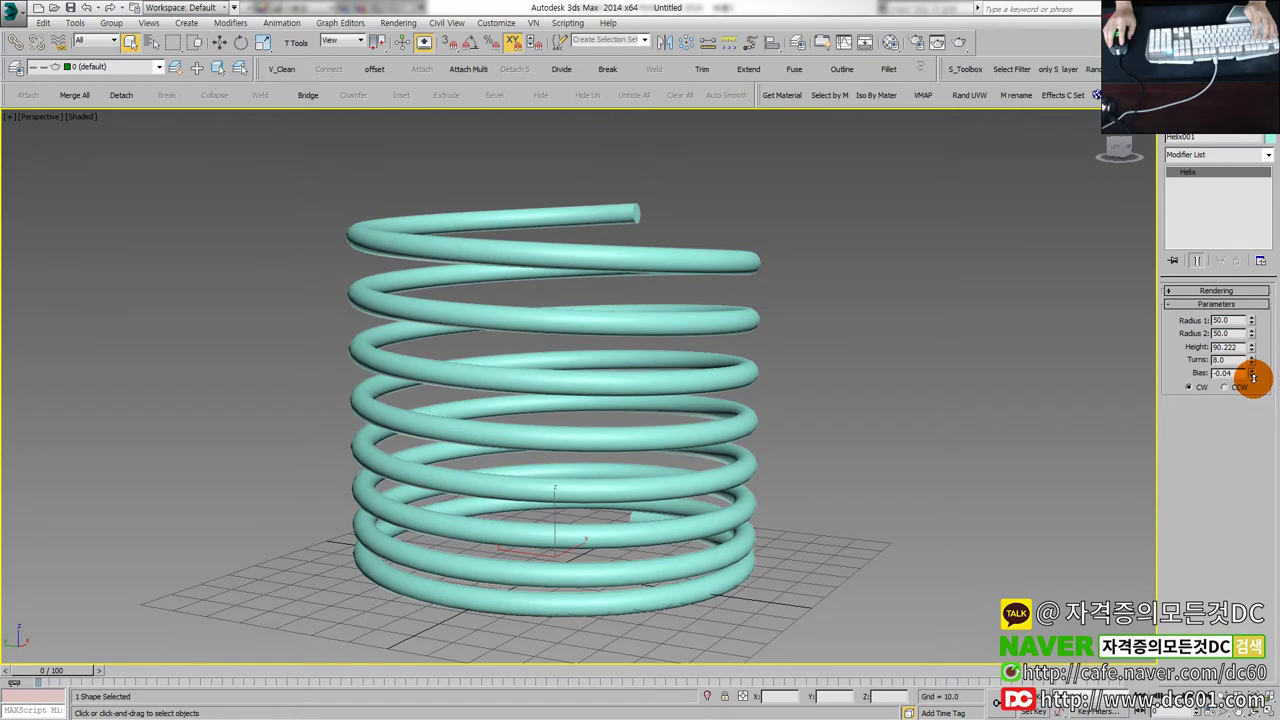
# Try a bias of -0.1 to bunch the coils toward the bottom.
pyautogui.moveTo(1119, 152)
pyautogui.mouseDown()
pyautogui.moveTo(1046, 194)
pyautogui.moveTo(581, 561)
pyautogui.moveTo(371, 551)
pyautogui.moveTo(411, 438)
pyautogui.moveTo(406, 266)
pyautogui.moveTo(517, 251)
pyautogui.mouseUp()
pyautogui.hotkey('ctrl', '1')
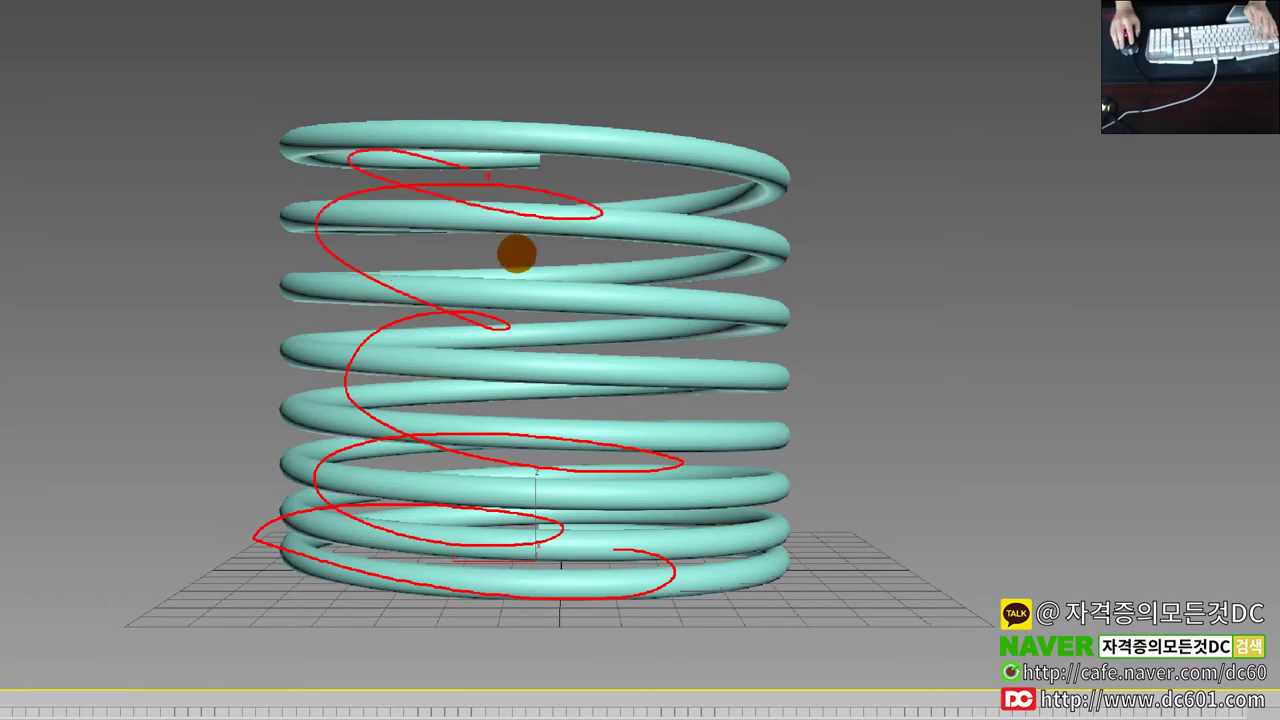
pyautogui.press('Escape')
pyautogui.moveTo(1251, 373); pyautogui.dragTo(1254, 378)
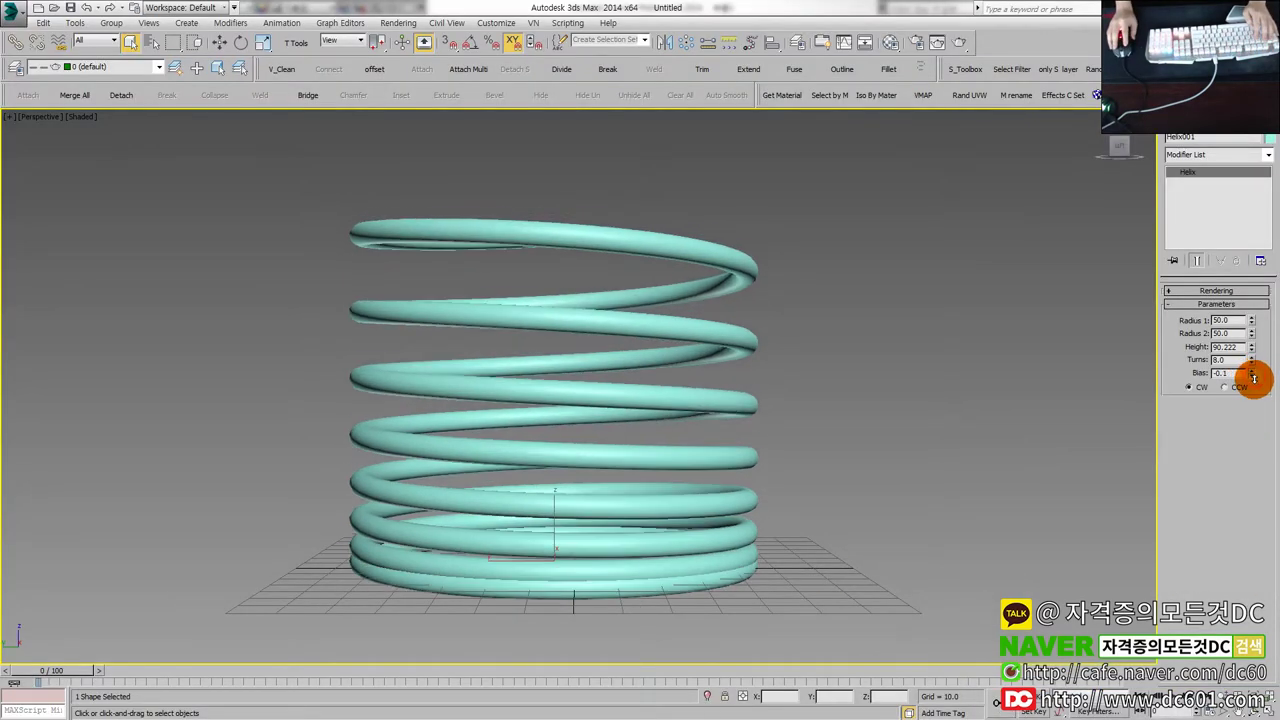
pyautogui.keyDown('alt'); pyautogui.moveTo(666, 480); pyautogui.dragTo(657, 503, button='middle'); pyautogui.keyUp('alt')
pyautogui.press('w')
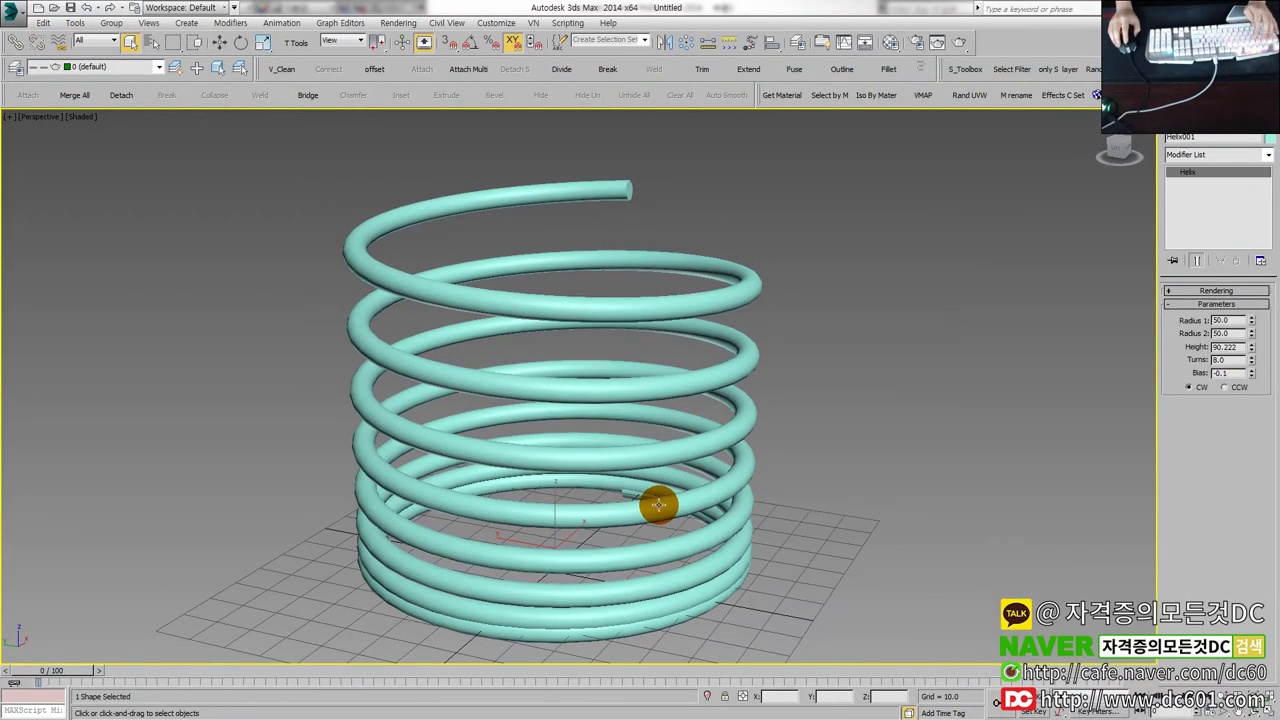
pyautogui.scroll(-3, 730, 512)
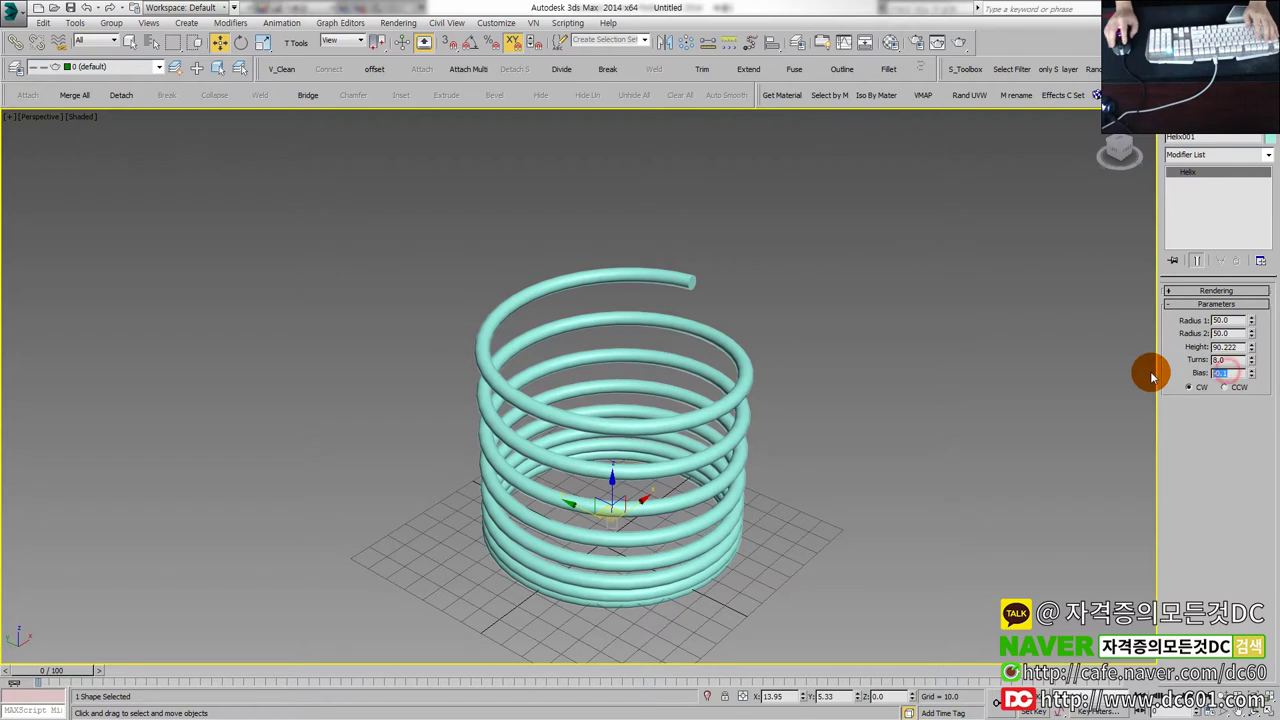
# Set bias 0 and height 100, and turn off Enable In Viewport.
pyautogui.write('0')
pyautogui.press('Return')
pyautogui.doubleClick(1232, 346)
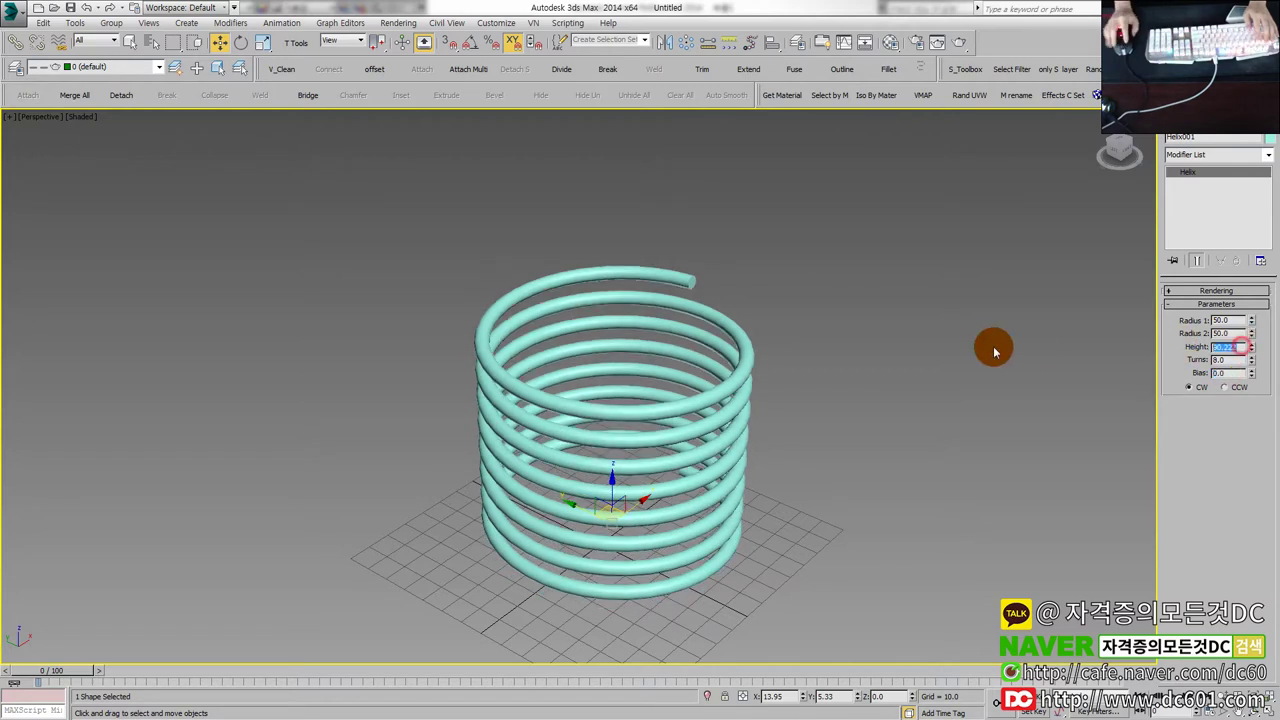
pyautogui.write('10')
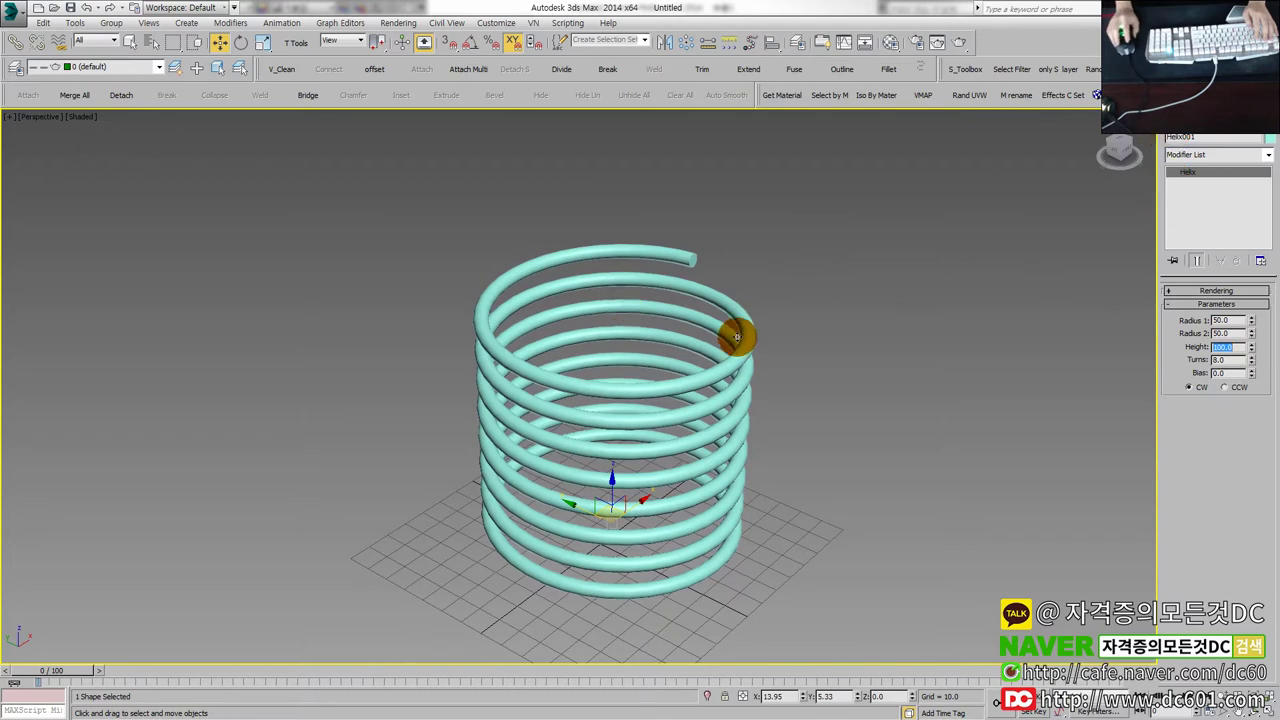
pyautogui.click(1227, 292)
pyautogui.click(1196, 316)
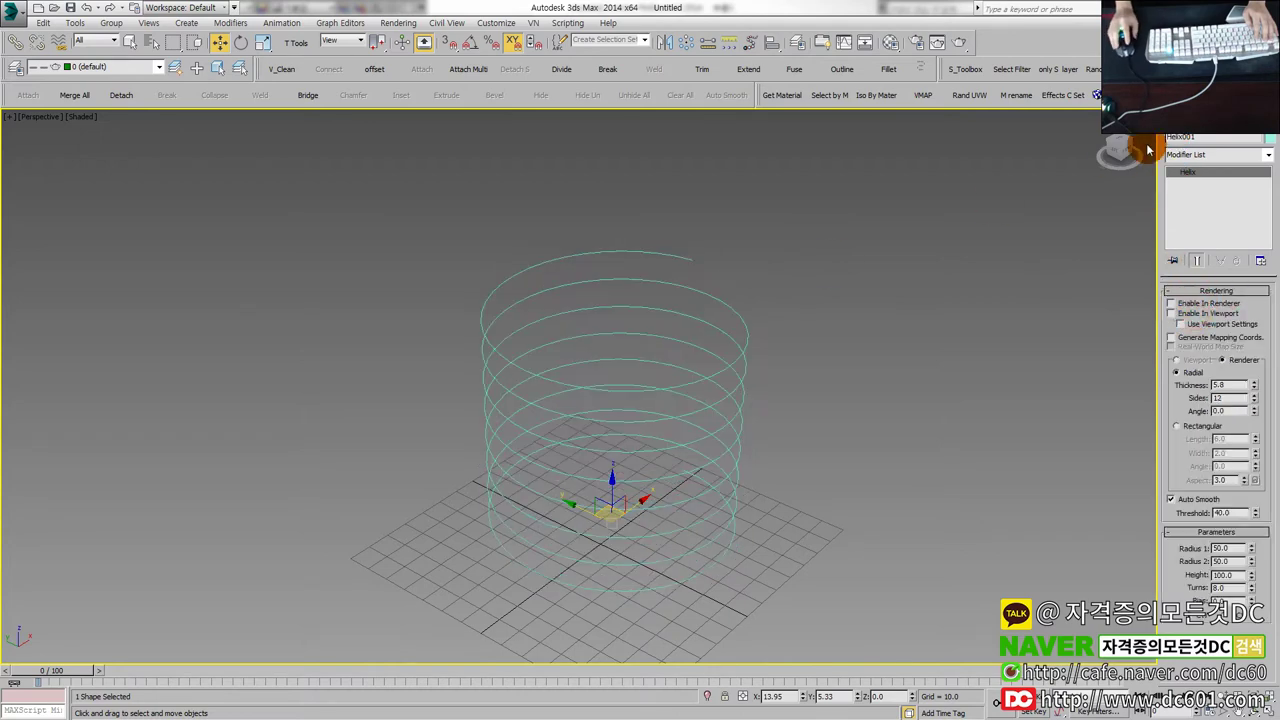
# Draw a small rectangle beside the helix in Top view.
pyautogui.hotkey('alt', 'w')
pyautogui.hotkey('alt', 'w')
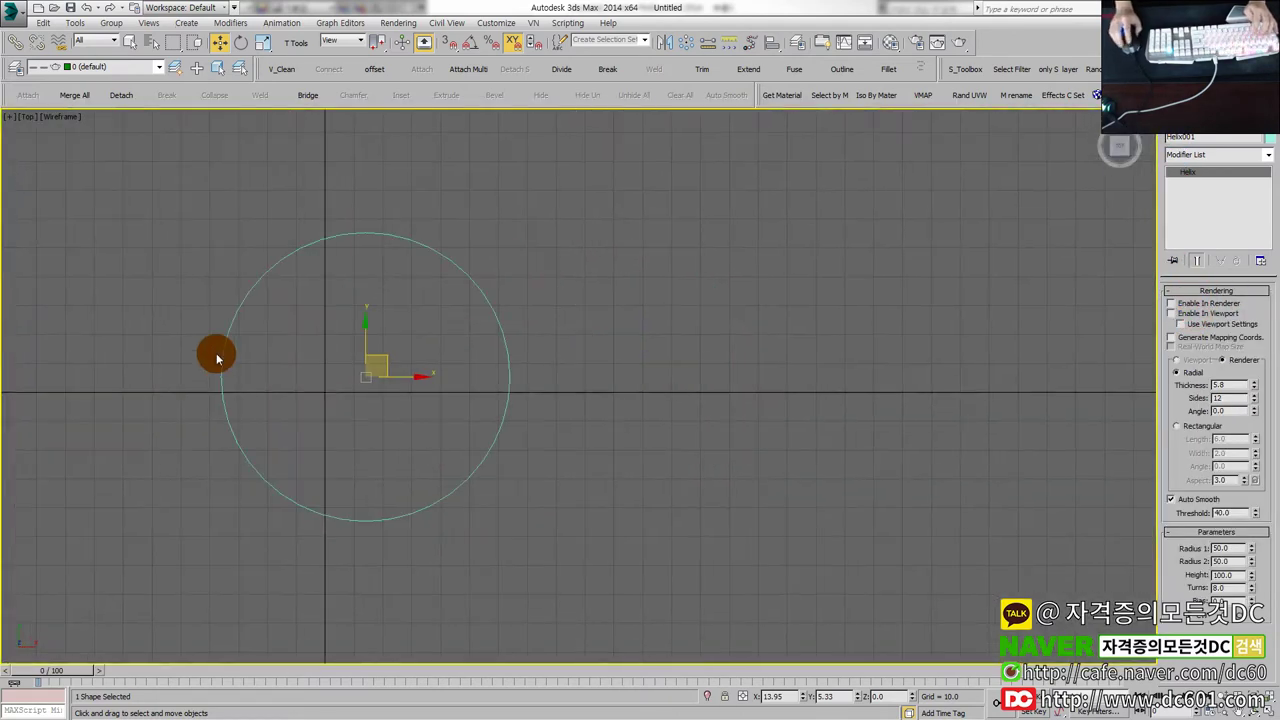
pyautogui.click(1174, 140)
pyautogui.click(1244, 213)
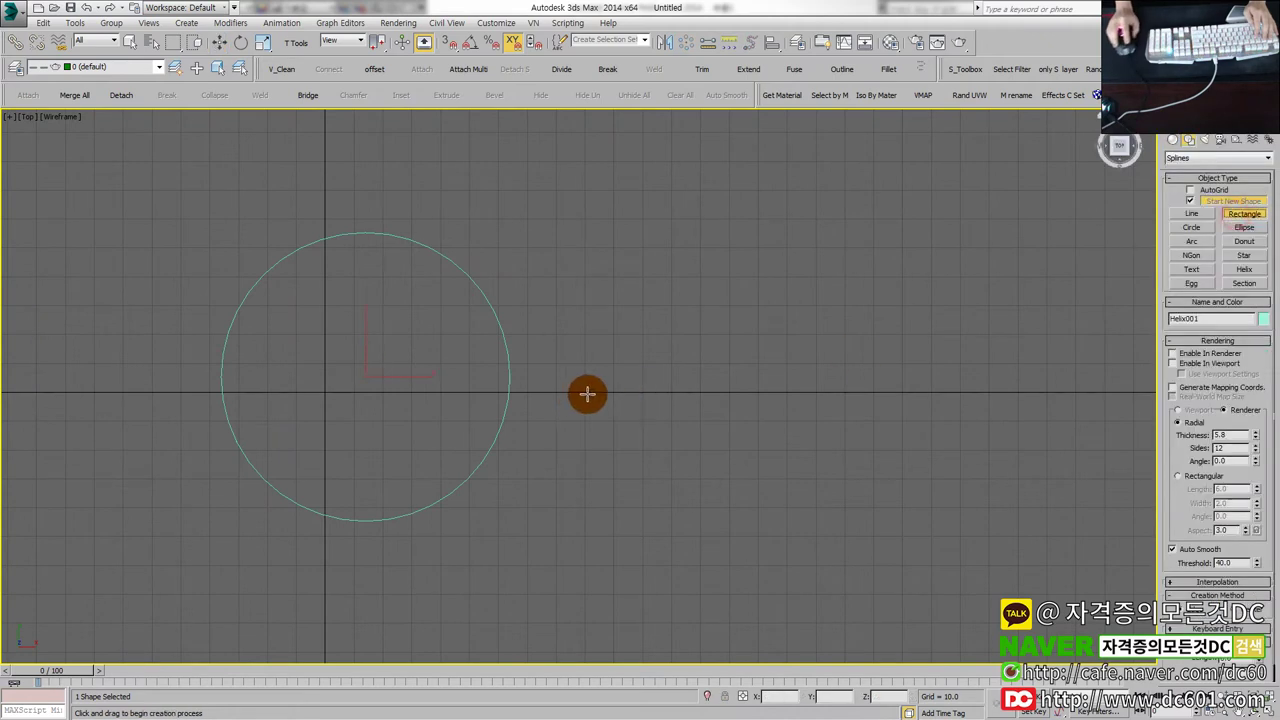
pyautogui.moveTo(585, 428); pyautogui.dragTo(619, 440)
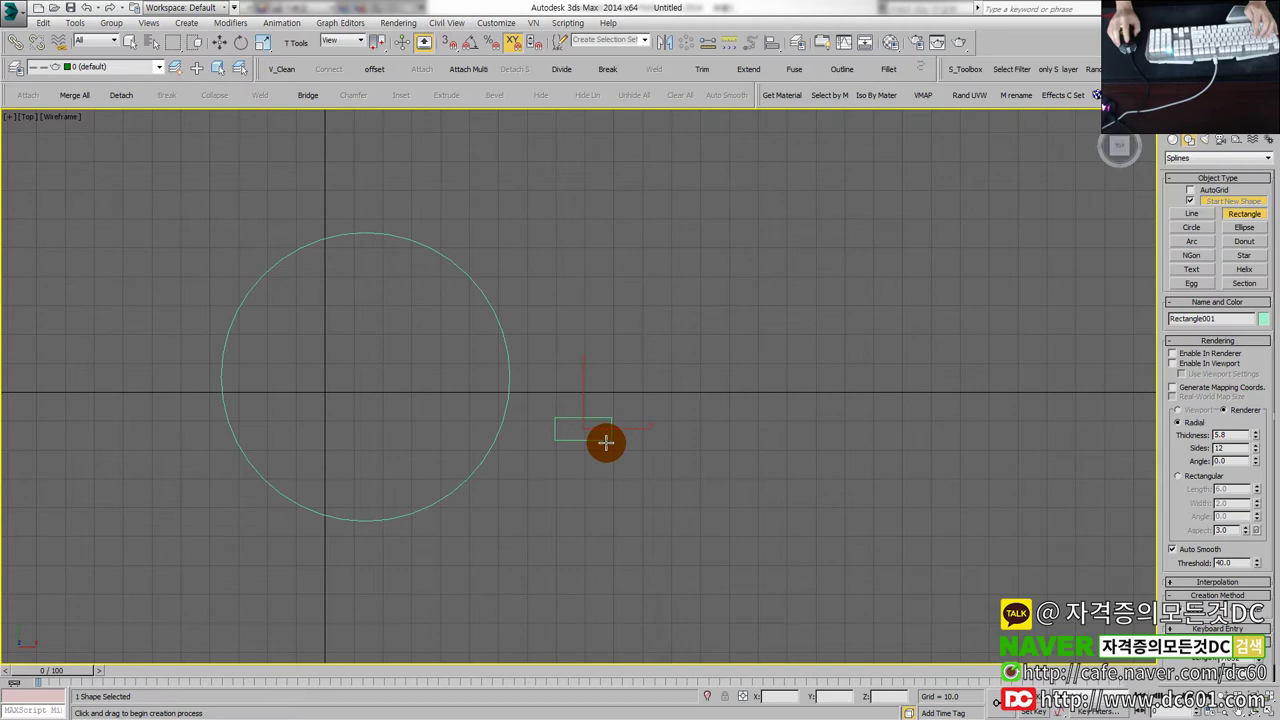
# Convert the rectangle to an Editable Spline and fillet its corners.
pyautogui.scroll(2, 607, 441)
pyautogui.press('w')
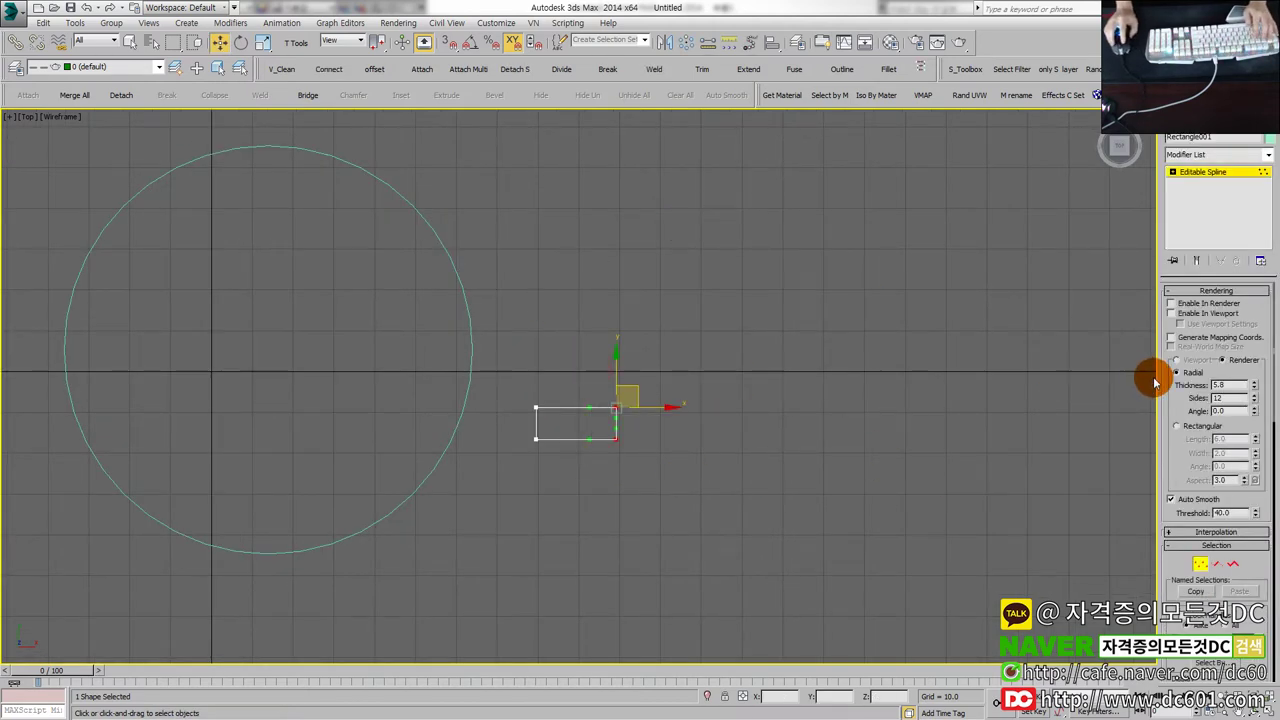
pyautogui.moveTo(1158, 381); pyautogui.dragTo(986, 300)
pyautogui.click(952, 291)
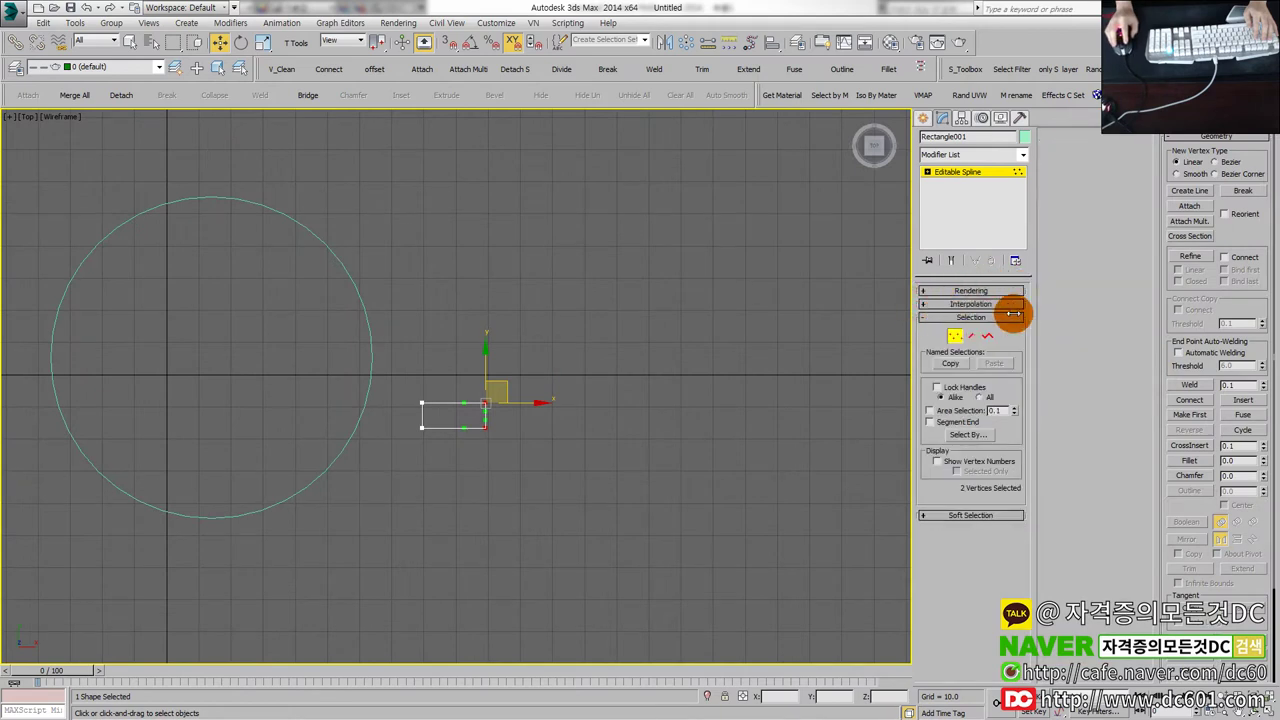
pyautogui.moveTo(1013, 315); pyautogui.dragTo(1056, 327)
pyautogui.click(1189, 460)
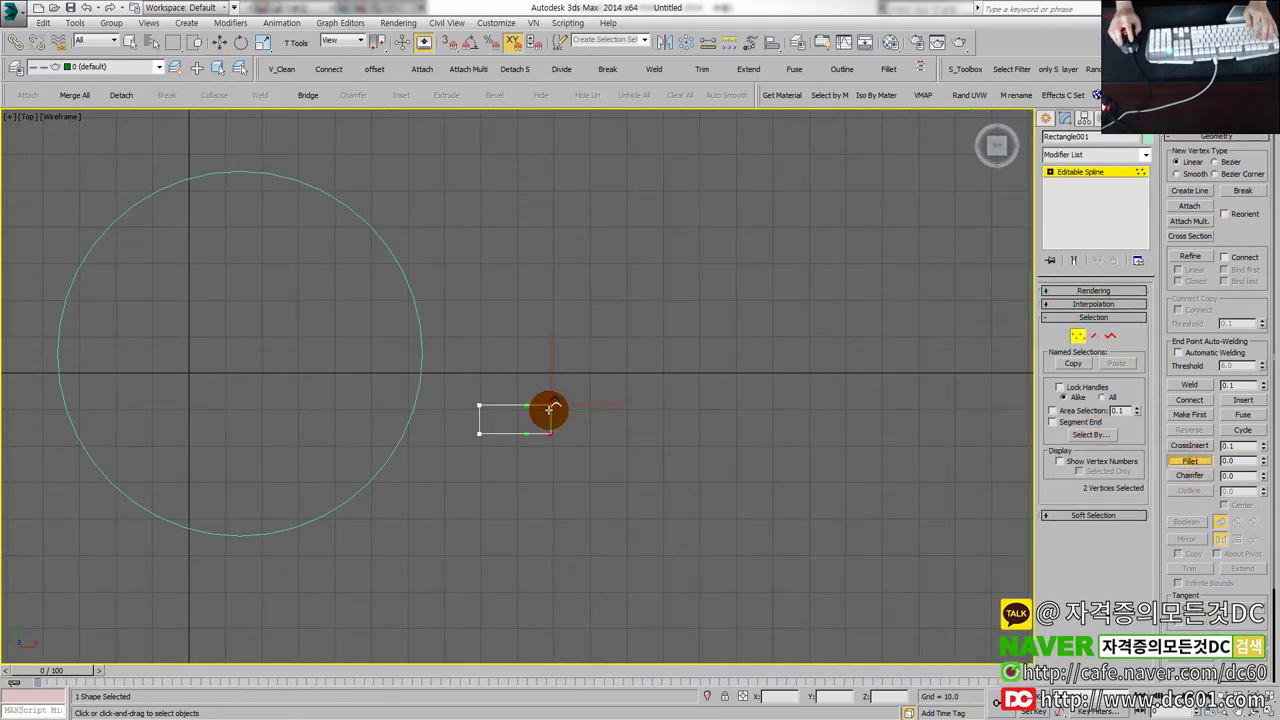
pyautogui.click(1078, 338)
# Try adding Bevel Profile to the rectangle, then undo the mistaken setup.
pyautogui.press('w')
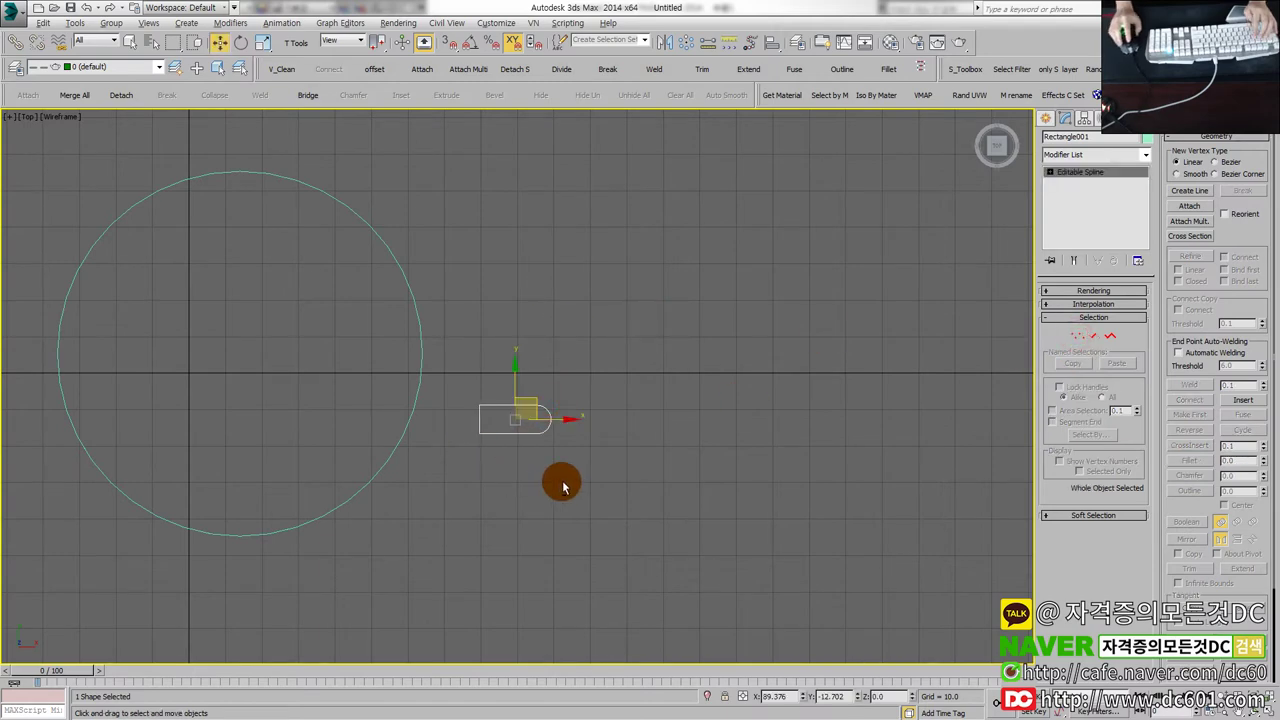
pyautogui.press('p')
pyautogui.scroll(3, 669, 457)
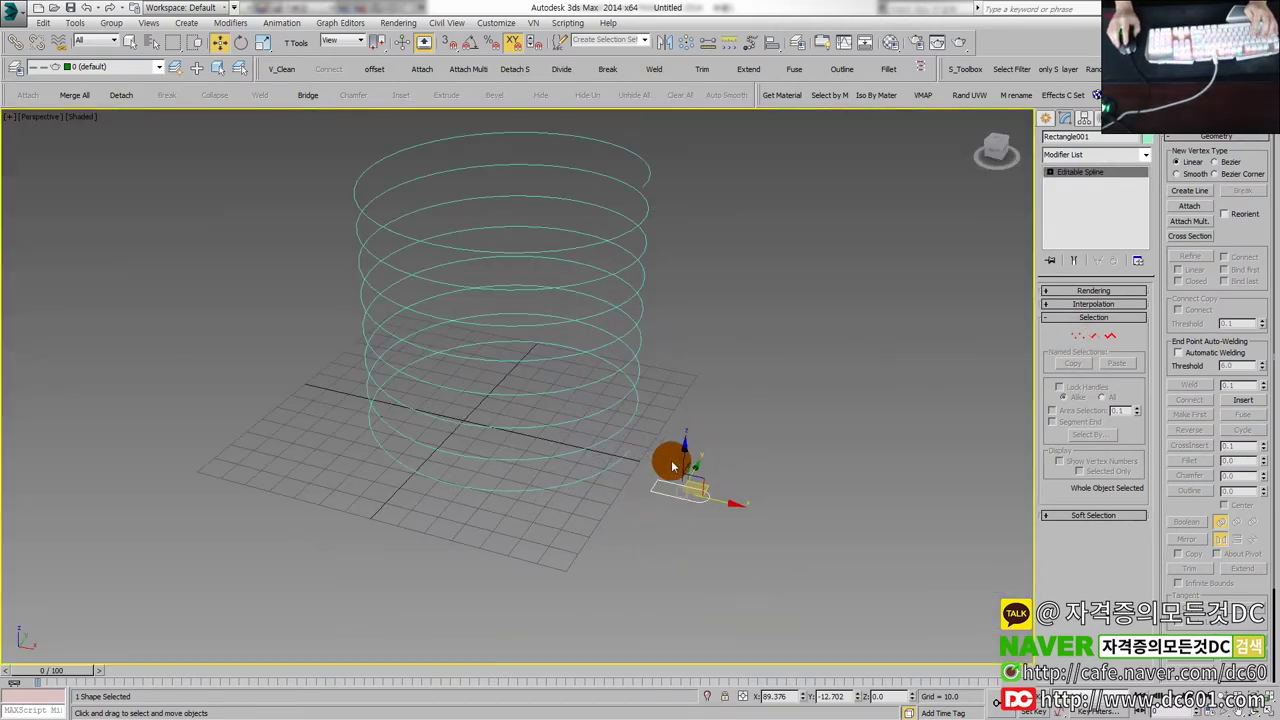
pyautogui.write('s')
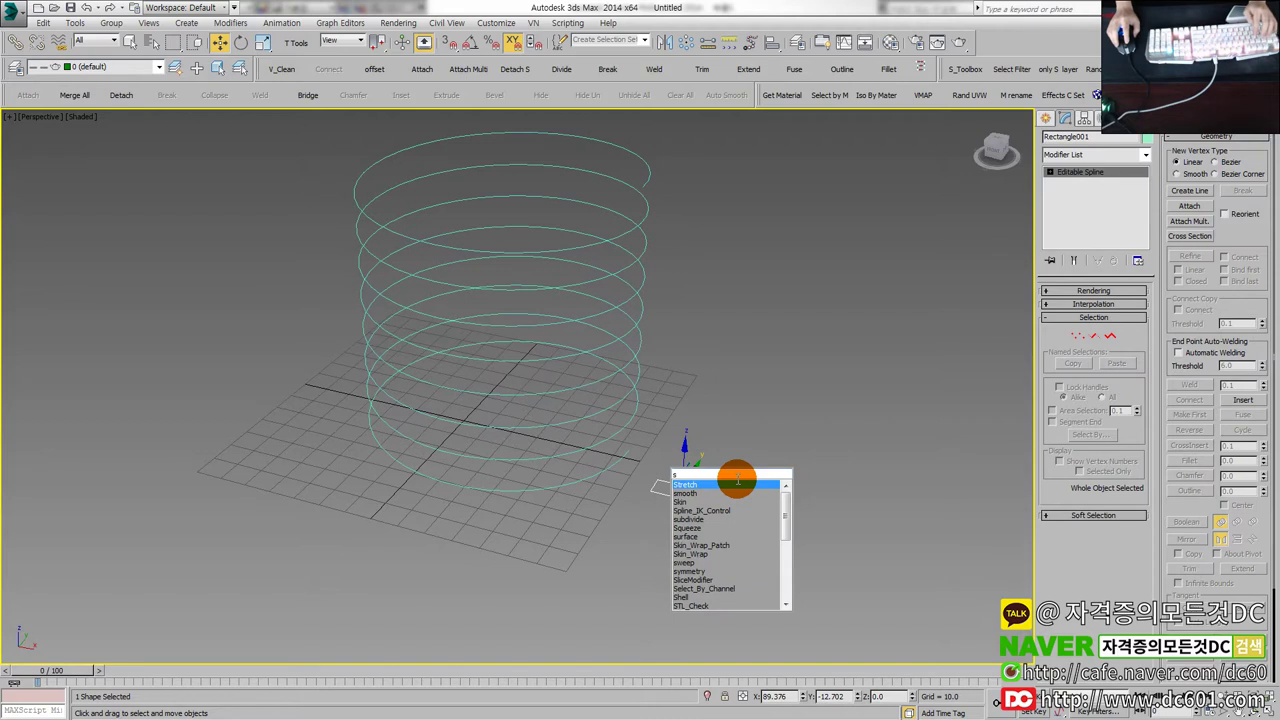
pyautogui.press('BackSpace')
pyautogui.write('b')
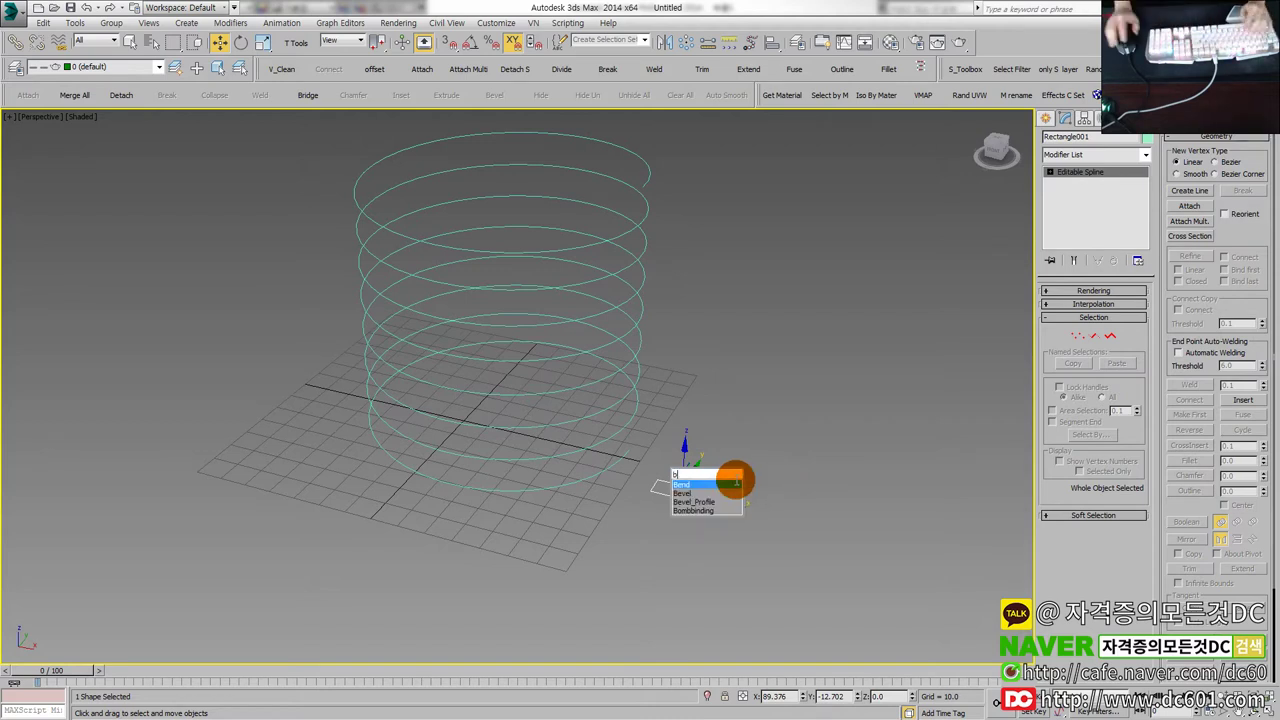
pyautogui.click(716, 503)
pyautogui.click(1093, 326)
pyautogui.click(581, 354)
pyautogui.hotkey('ctrl', 'z')
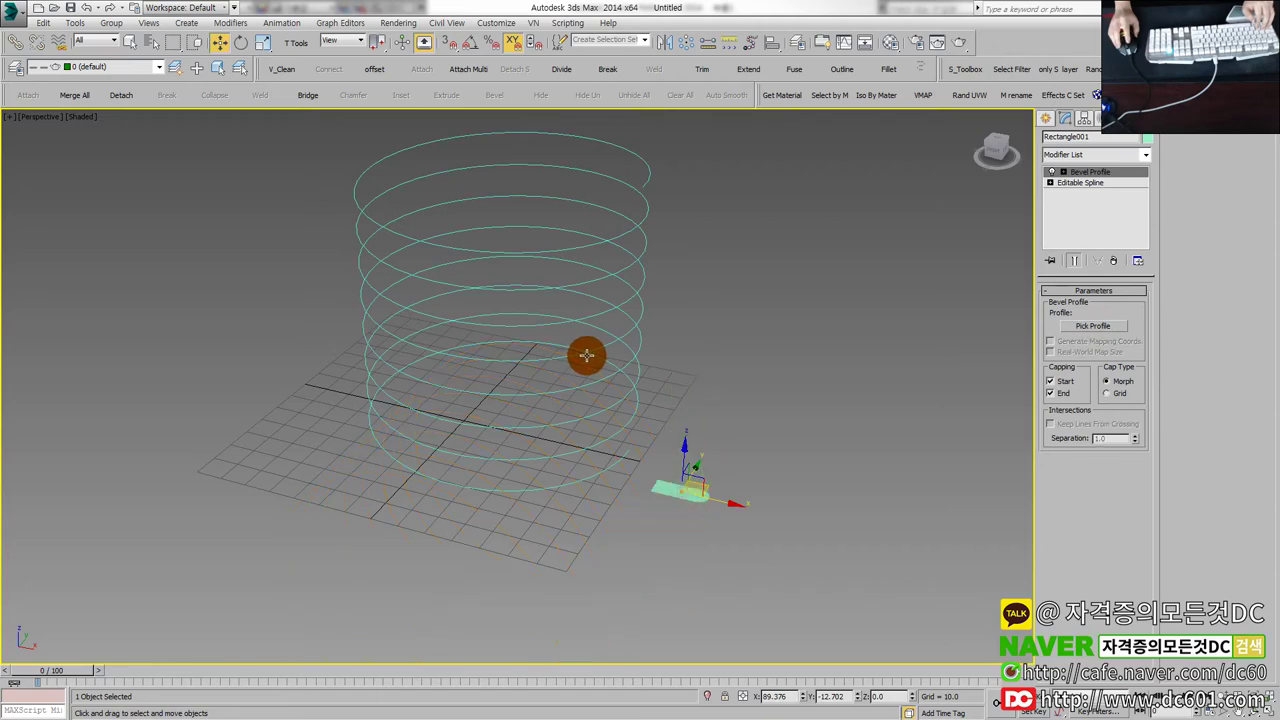
# Add Bevel Profile to the helix, picking the rounded rectangle as its profile.
pyautogui.click(646, 372)
pyautogui.click(498, 342)
pyautogui.write('b')
pyautogui.click(462, 348)
pyautogui.click(1093, 327)
pyautogui.click(675, 483)
pyautogui.moveTo(725, 492)
pyautogui.keyDown('alt'); pyautogui.mouseDown(button='middle')
pyautogui.moveTo(723, 480)
pyautogui.moveTo(715, 499)
pyautogui.mouseUp(button='middle'); pyautogui.keyUp('alt')
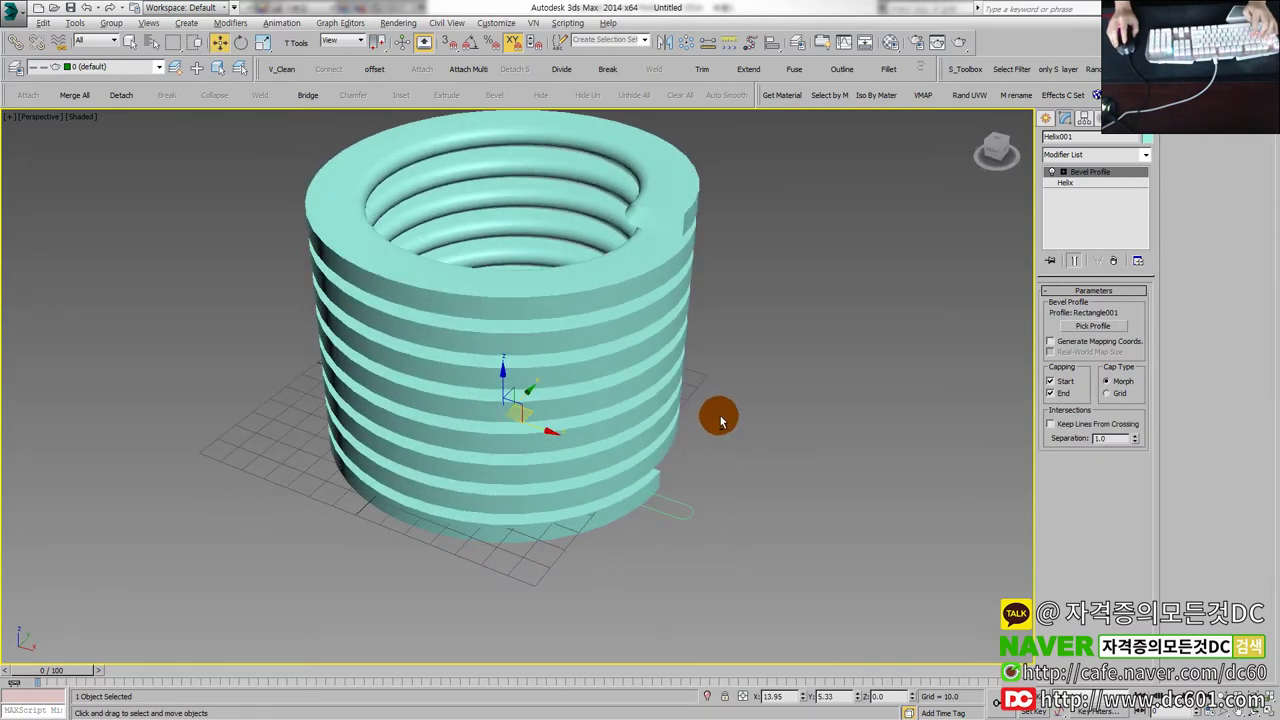
pyautogui.hotkey('alt', 'w')
pyautogui.moveTo(700, 335); pyautogui.dragTo(694, 334, button='middle')
# Rotate the Bevel Profile gizmo 90° so the profile stands upright.
pyautogui.press('1')
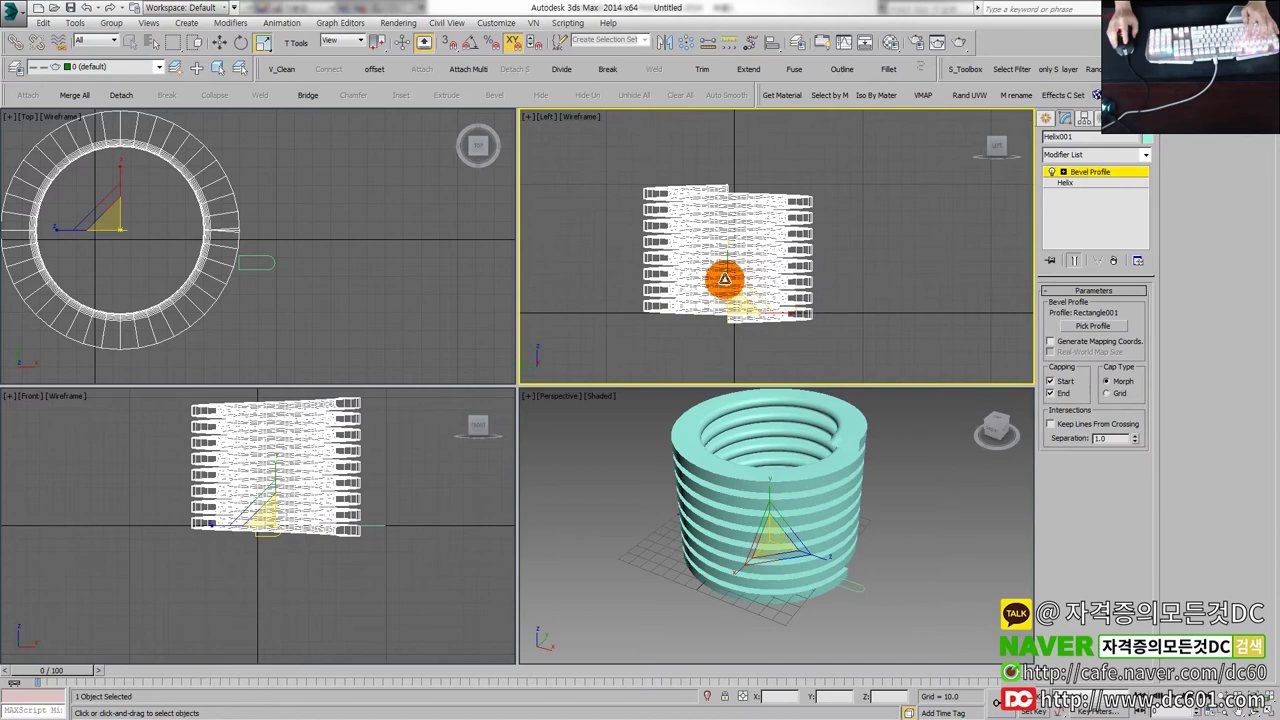
pyautogui.press('e')
pyautogui.moveTo(723, 271)
pyautogui.mouseDown()
pyautogui.moveTo(734, 403)
pyautogui.moveTo(749, 297)
pyautogui.moveTo(749, 323)
pyautogui.moveTo(709, 337)
pyautogui.moveTo(696, 322)
pyautogui.mouseUp()
pyautogui.scroll(-2, 696, 322)
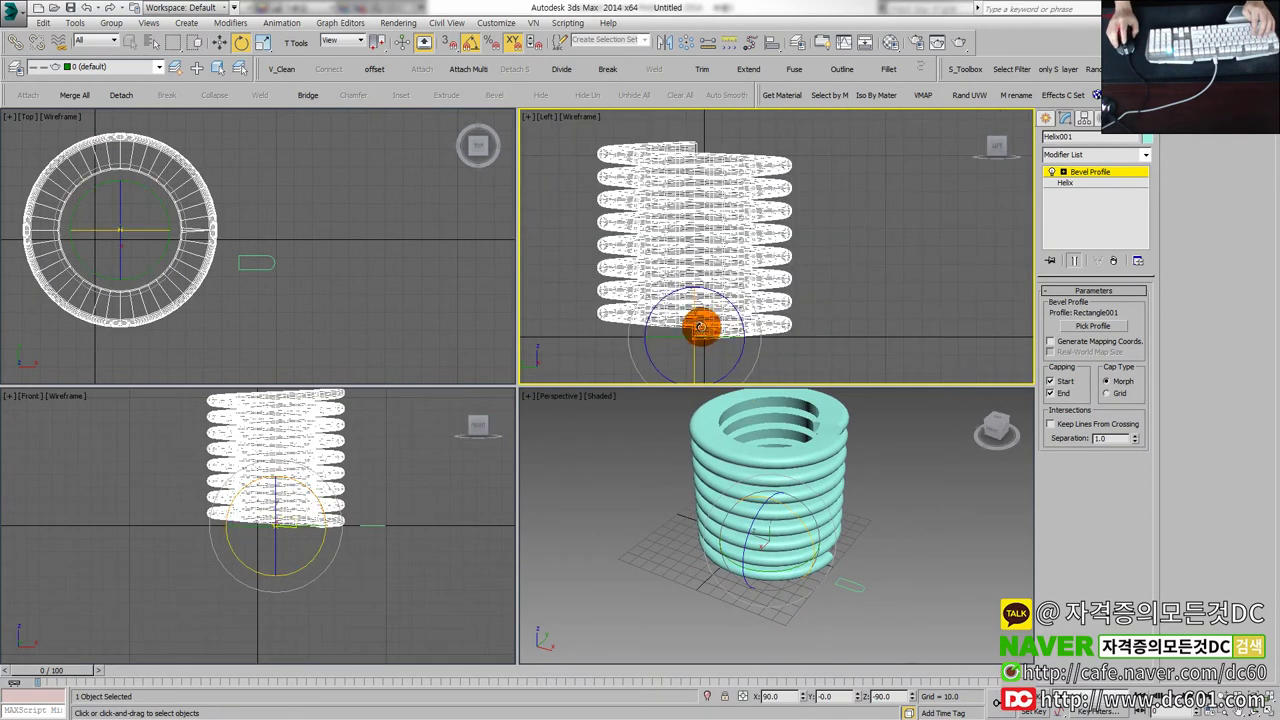
# Inspect the gapped spring in maximized Perspective and then Top views.
pyautogui.click(838, 480)
pyautogui.hotkey('alt', 'w')
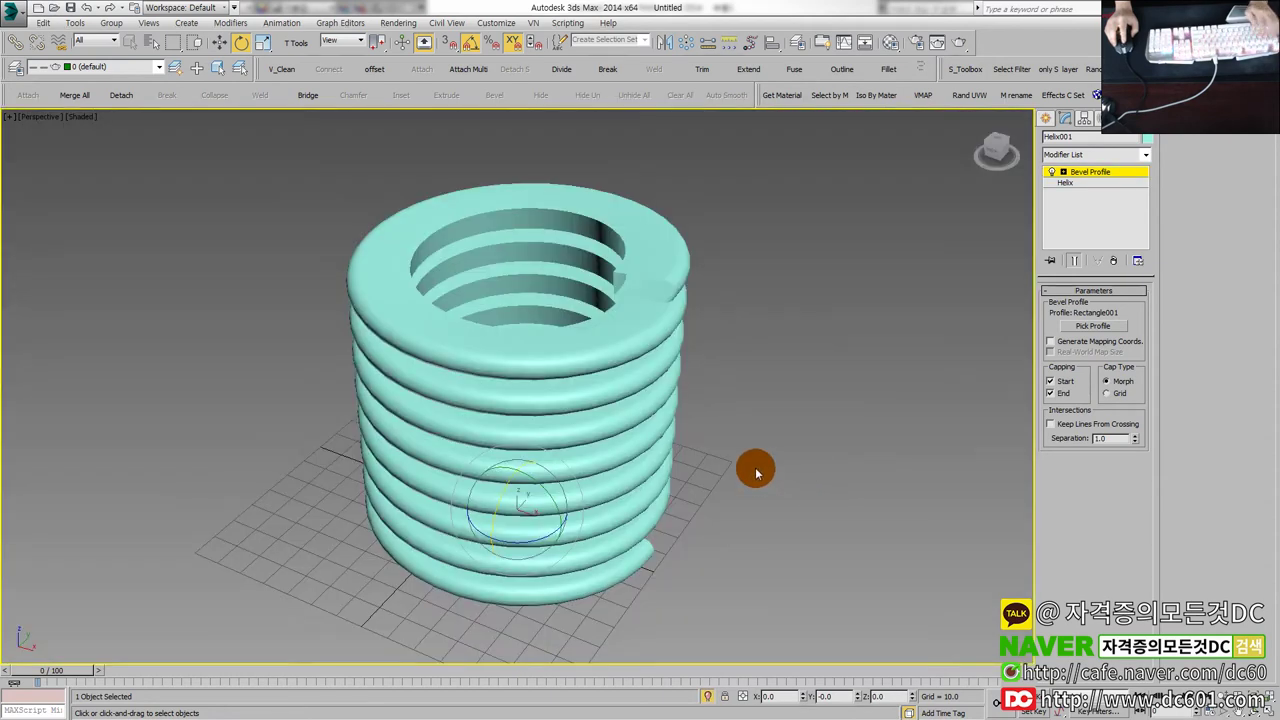
pyautogui.moveTo(731, 534)
pyautogui.keyDown('alt'); pyautogui.mouseDown(button='middle')
pyautogui.moveTo(729, 480)
pyautogui.moveTo(759, 436)
pyautogui.moveTo(691, 463)
pyautogui.mouseUp(button='middle'); pyautogui.keyUp('alt')
pyautogui.hotkey('alt', 'w')
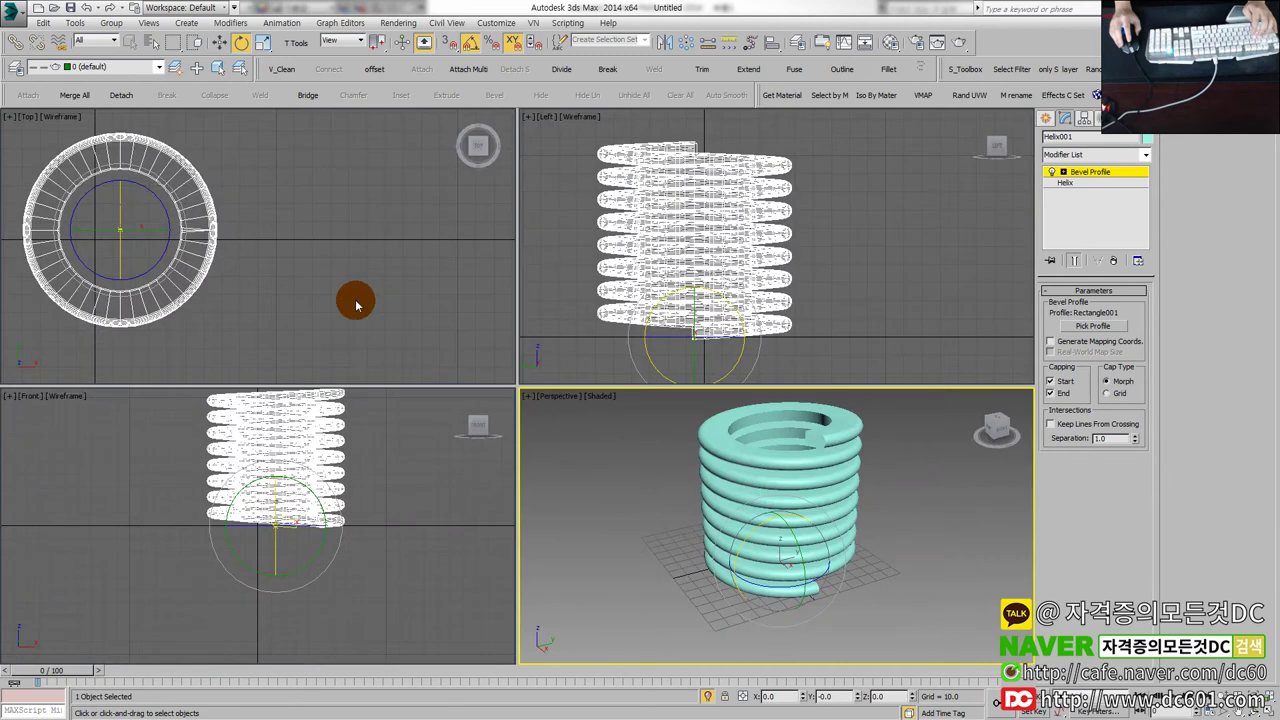
pyautogui.rightClick(357, 297)
pyautogui.hotkey('alt', 'w')
pyautogui.scroll(-2, 443, 350)
# Select the Bevel Profile's Profile Gizmo sub-object and zoom out to the whole ring.
pyautogui.press('w')
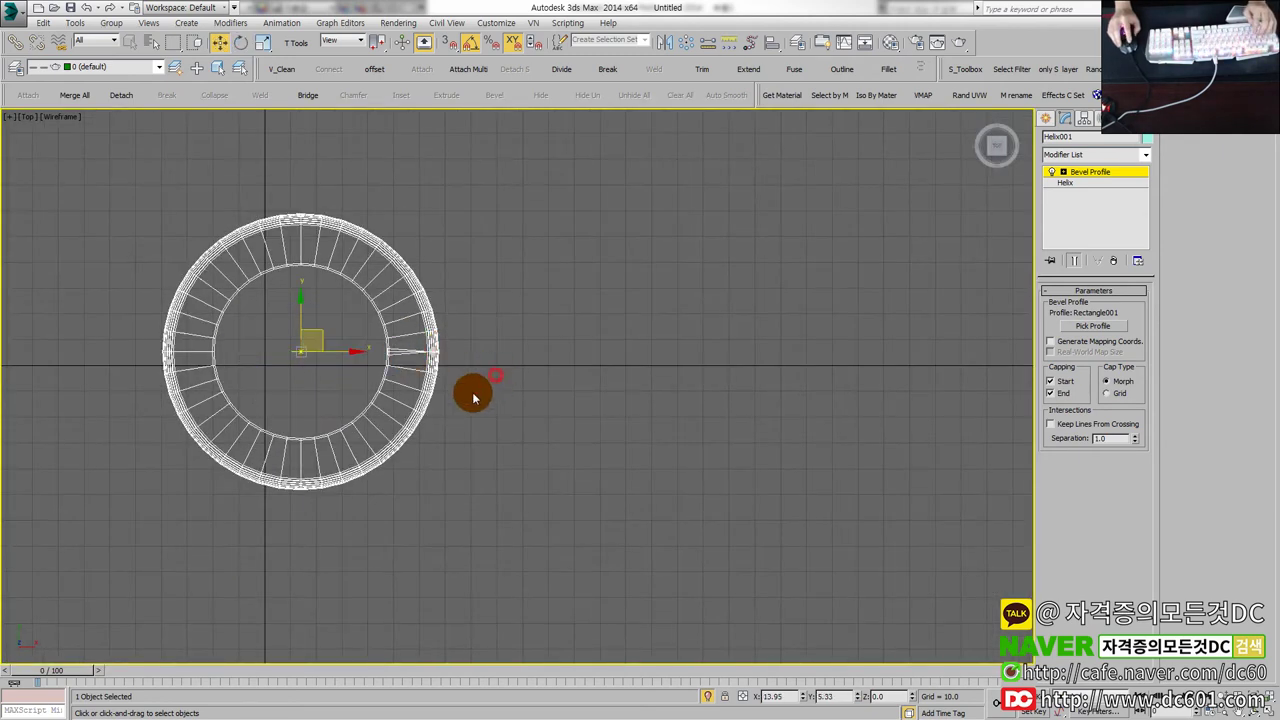
pyautogui.click(1089, 291)
pyautogui.click(1089, 291)
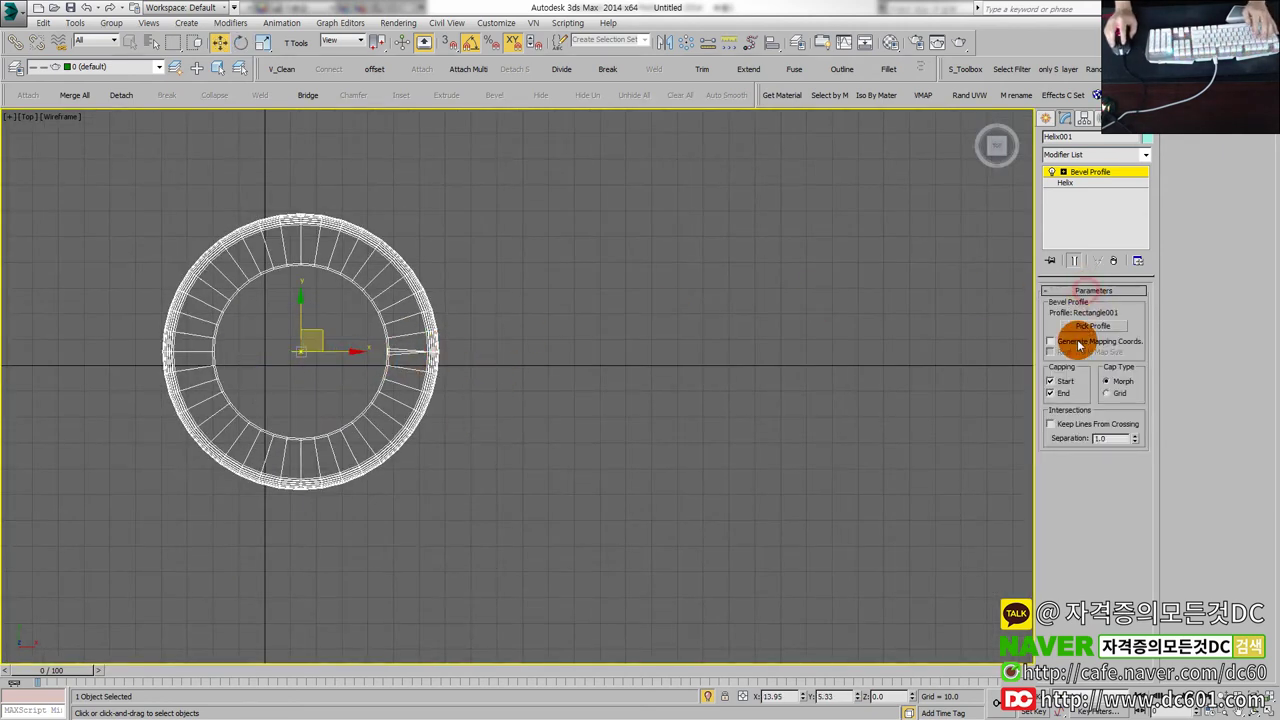
pyautogui.click(1075, 186)
pyautogui.click(1079, 174)
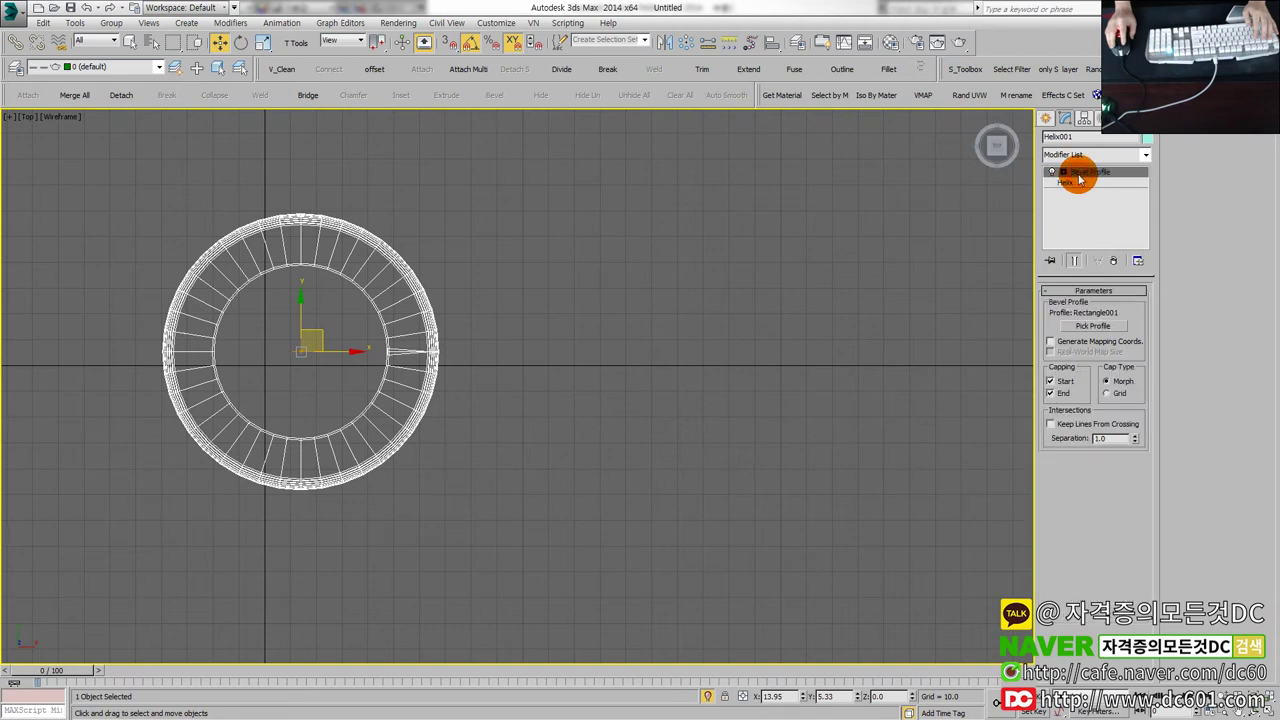
pyautogui.click(1076, 184)
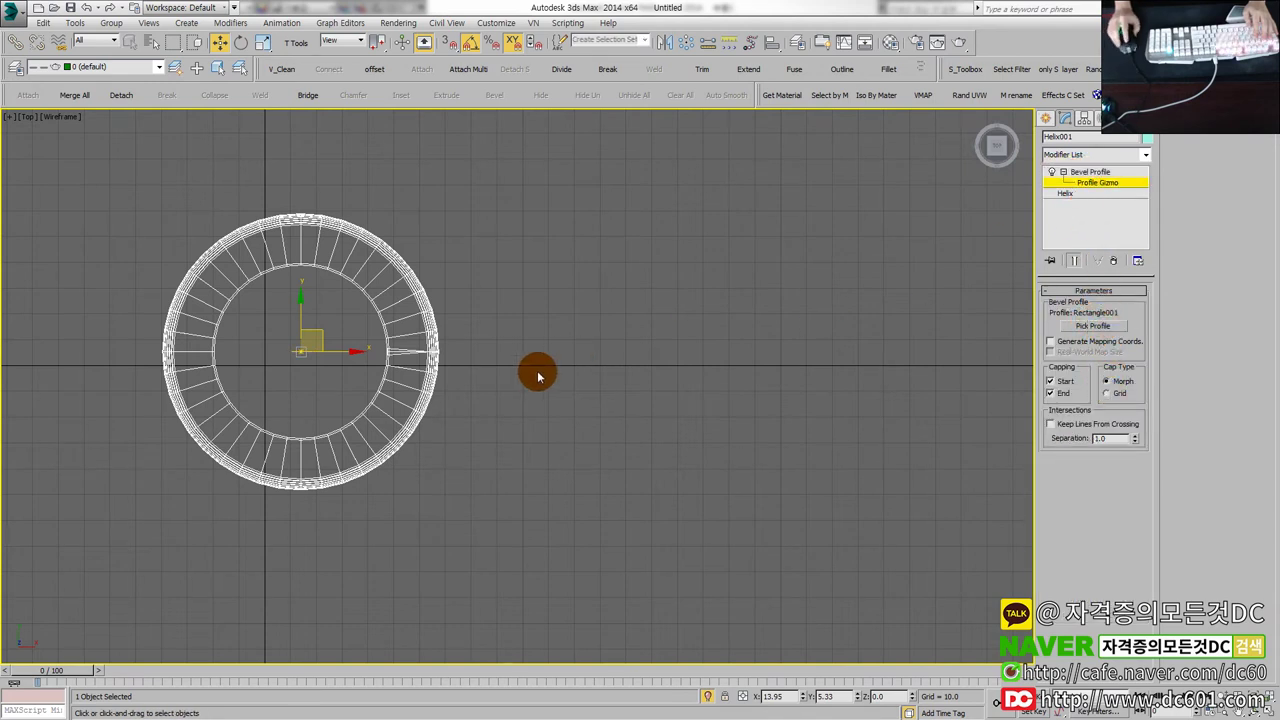
pyautogui.moveTo(537, 372); pyautogui.dragTo(672, 370, button='middle')
pyautogui.scroll(-2, 672, 370)
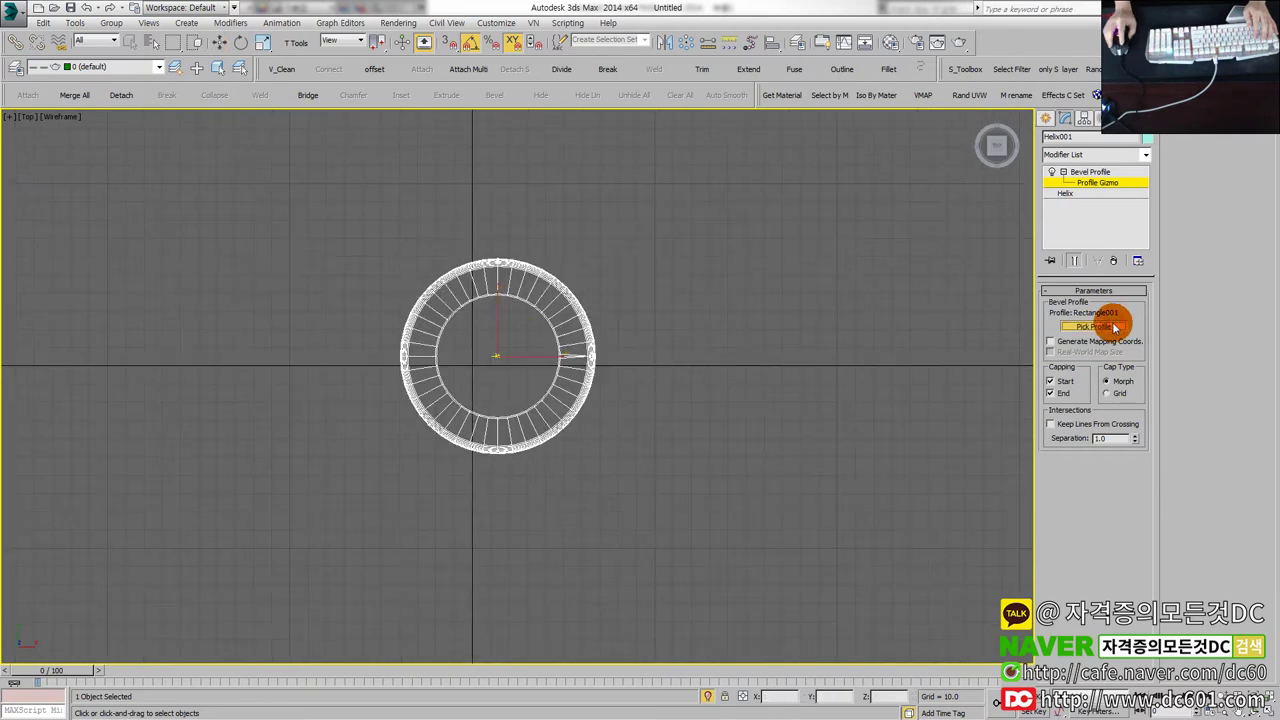
# Try moving the profile gizmo, then cancel the move.
pyautogui.press('w')
pyautogui.moveTo(508, 342); pyautogui.dragTo(606, 303)
pyautogui.rightClick(654, 406)
pyautogui.hotkey('alt', 'w')
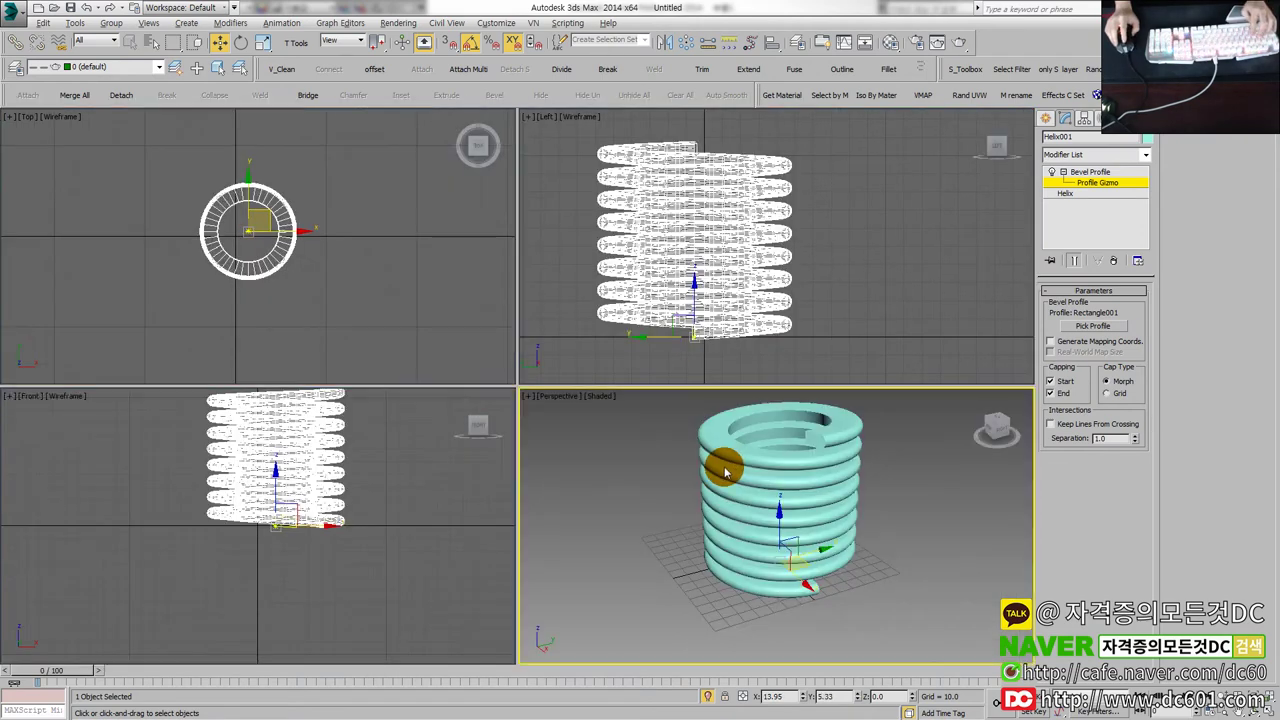
pyautogui.hotkey('alt', 'w')
# Scale the profile gizmo to about 122% to thicken the spring tube.
pyautogui.press('r')
pyautogui.moveTo(523, 449); pyautogui.dragTo(563, 535)
pyautogui.moveTo(563, 531)
pyautogui.keyDown('alt'); pyautogui.mouseDown(button='middle')
pyautogui.moveTo(609, 491)
pyautogui.moveTo(521, 438)
pyautogui.mouseUp(button='middle'); pyautogui.keyUp('alt')
pyautogui.moveTo(526, 450); pyautogui.dragTo(524, 433)
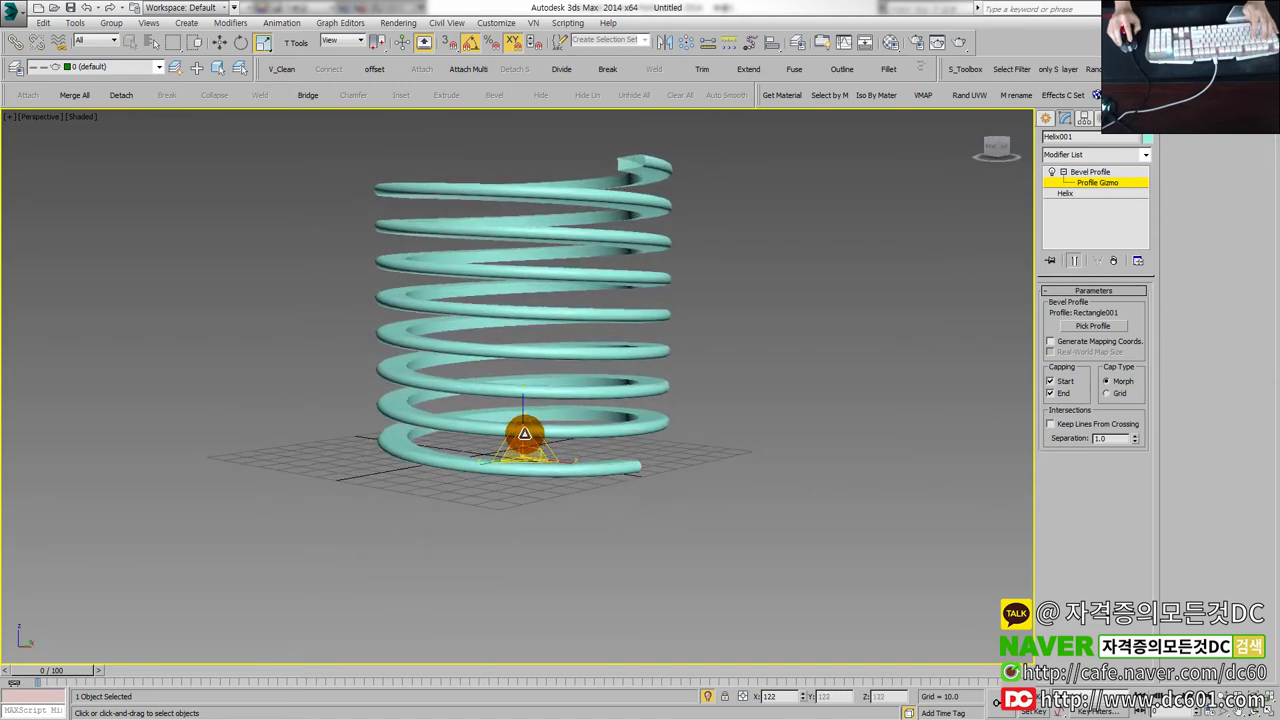
pyautogui.keyDown('alt'); pyautogui.moveTo(630, 456); pyautogui.dragTo(608, 477, button='middle'); pyautogui.keyUp('alt')
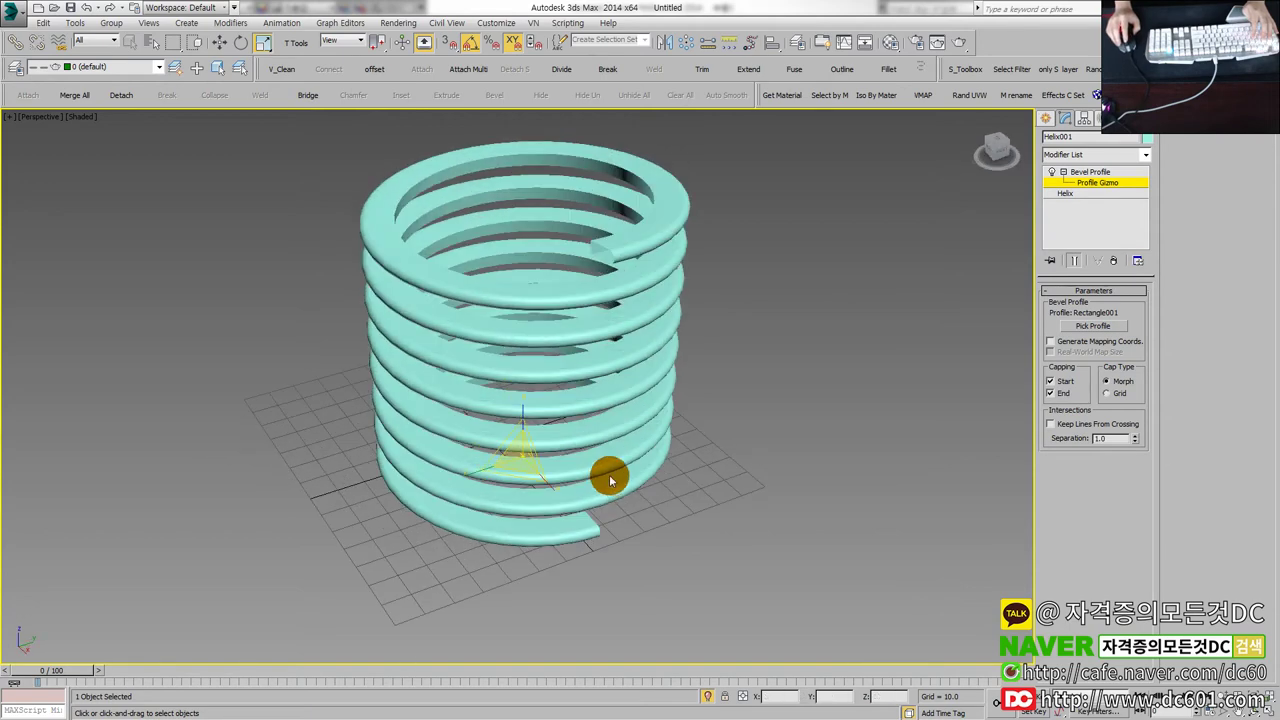
pyautogui.click(1046, 118)
pyautogui.click(1049, 139)
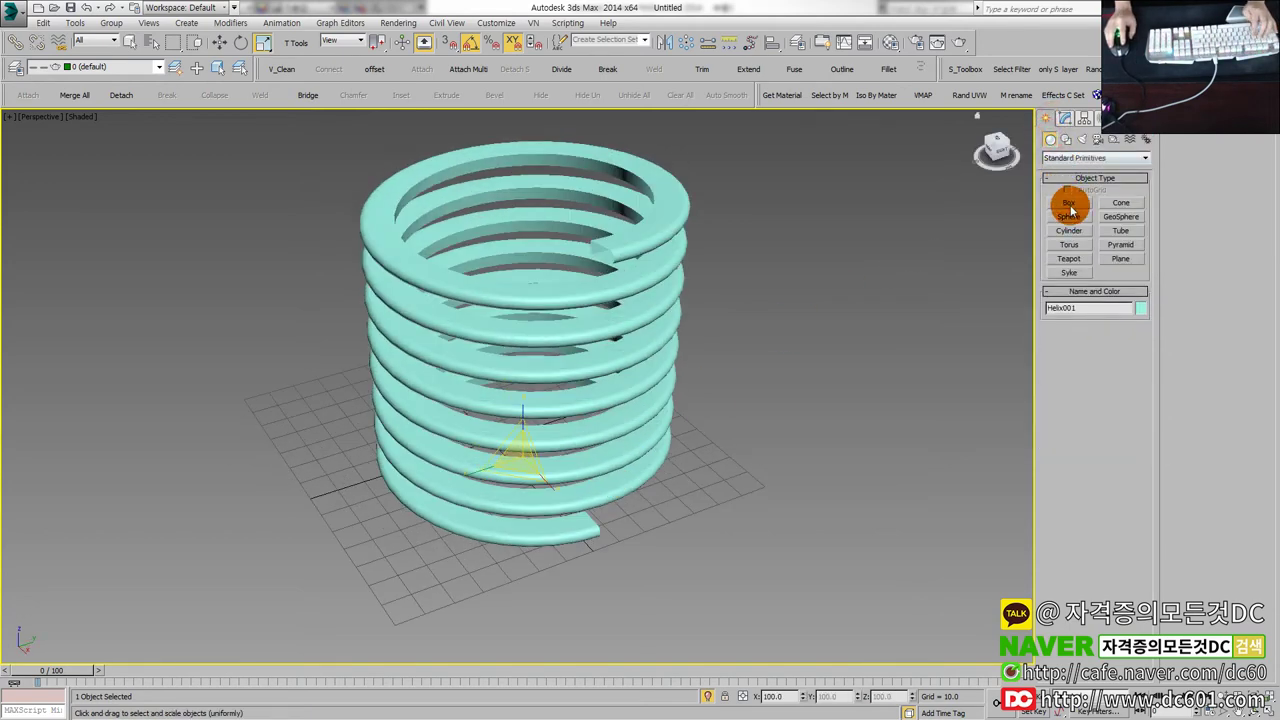
# Draw a cylinder of radius 45.899 in Top view around the helix centre.
pyautogui.click(1074, 233)
pyautogui.hotkey('alt', 'w')
pyautogui.rightClick(309, 343)
pyautogui.hotkey('alt', 'w')
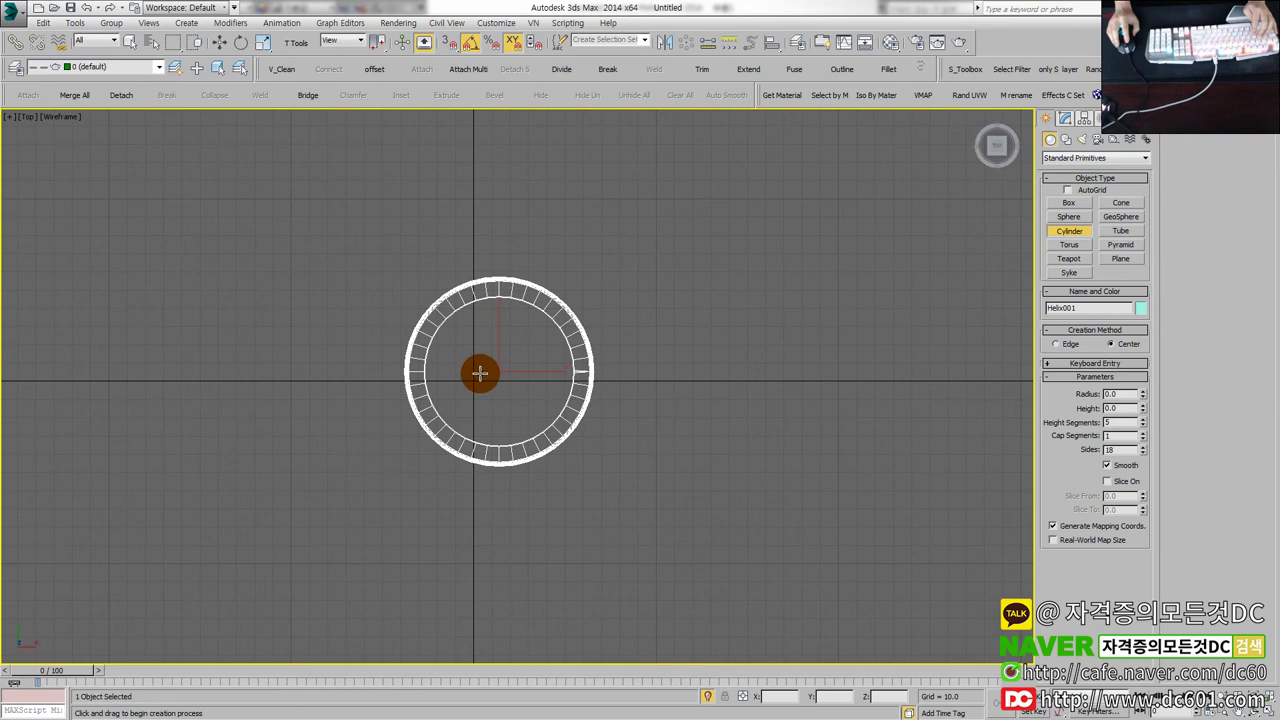
pyautogui.moveTo(499, 369); pyautogui.dragTo(568, 421)
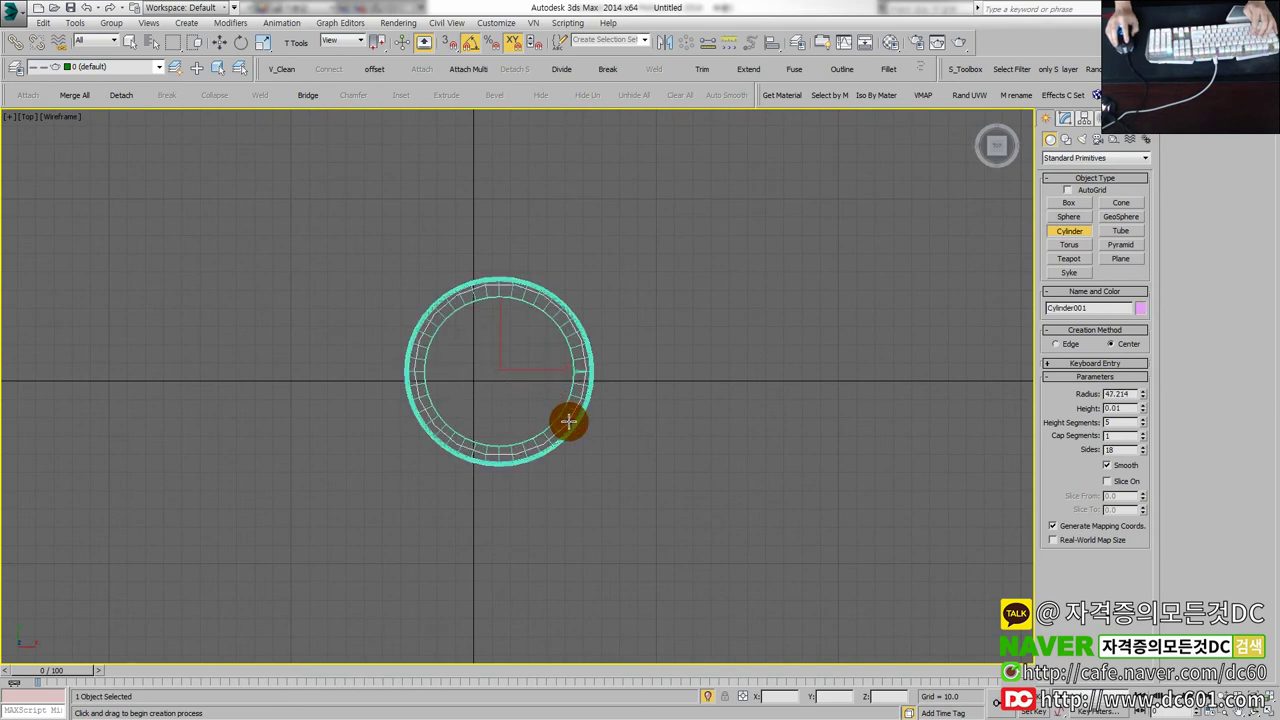
pyautogui.click(550, 318)
pyautogui.hotkey('alt', 'w')
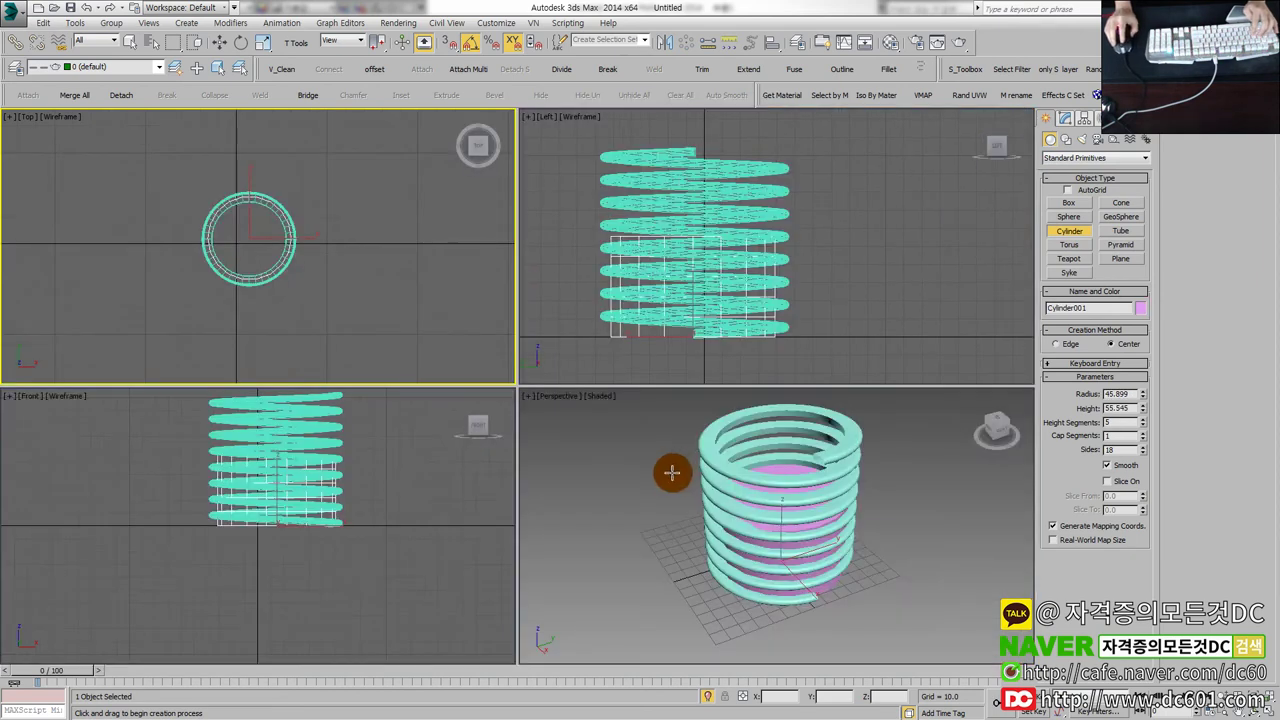
pyautogui.rightClick(674, 471)
pyautogui.hotkey('alt', 'w')
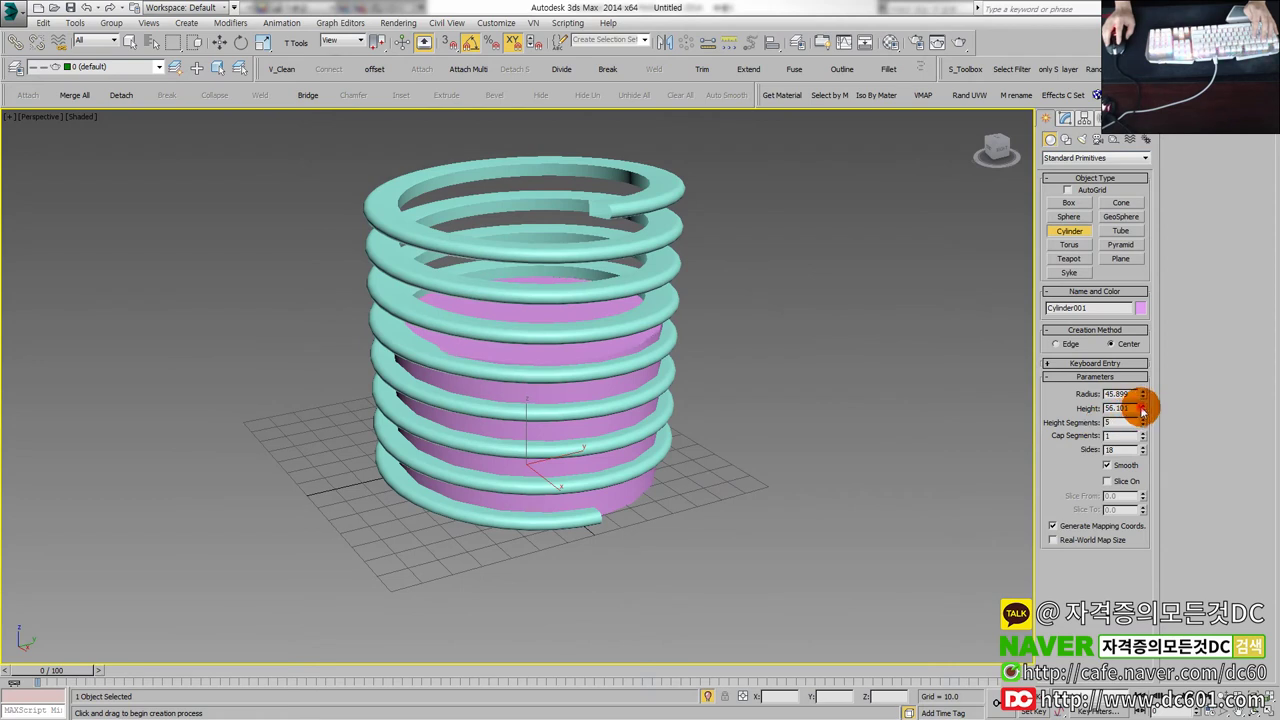
# Raise the cylinder height to about 100.537, then select both objects.
pyautogui.moveTo(1143, 410); pyautogui.dragTo(1143, 355)
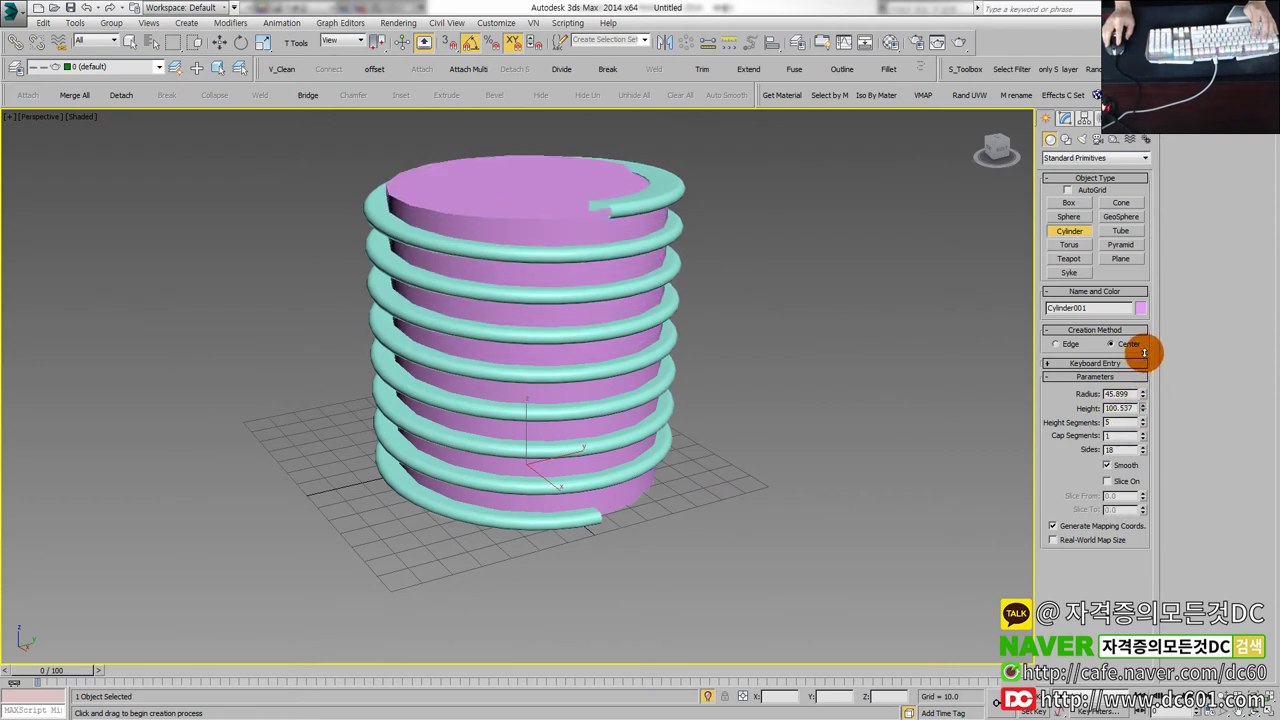
pyautogui.moveTo(1143, 355); pyautogui.dragTo(1143, 347)
pyautogui.press('r')
pyautogui.hotkey('ctrl', 'a')
pyautogui.click(1065, 118)
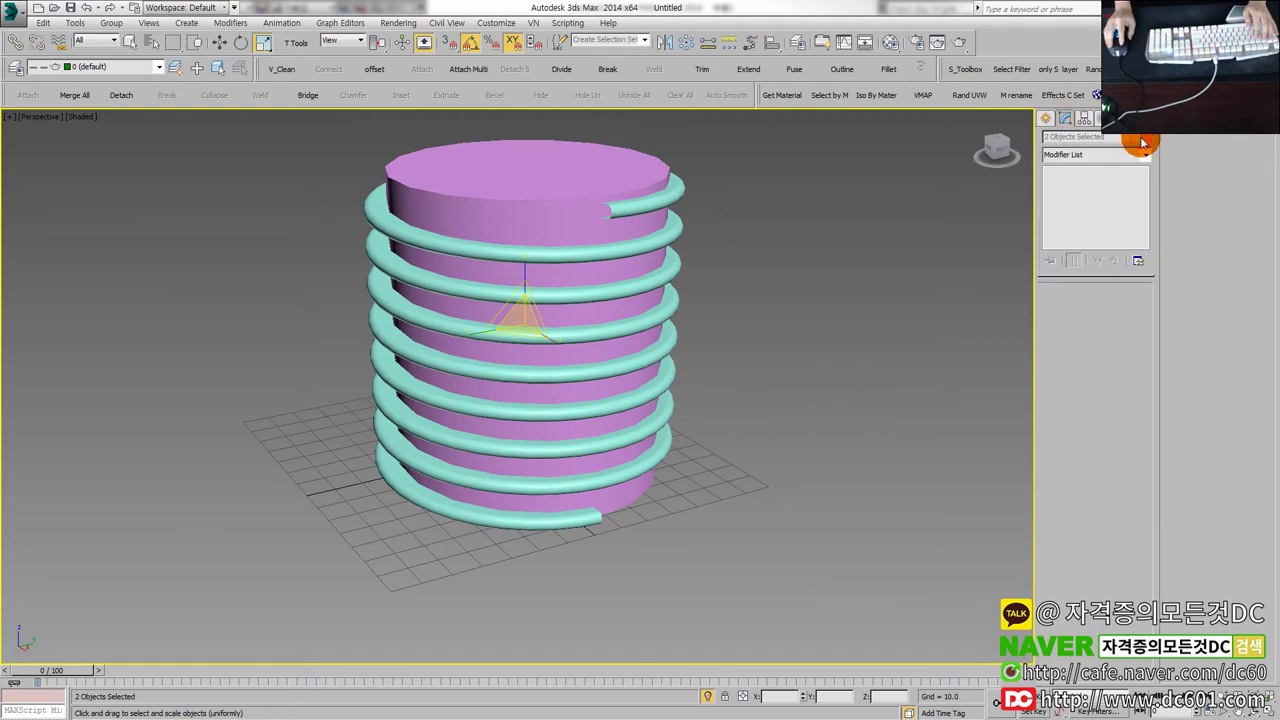
# Set the object colour of both the cylinder and spring to teal.
pyautogui.click(1147, 138)
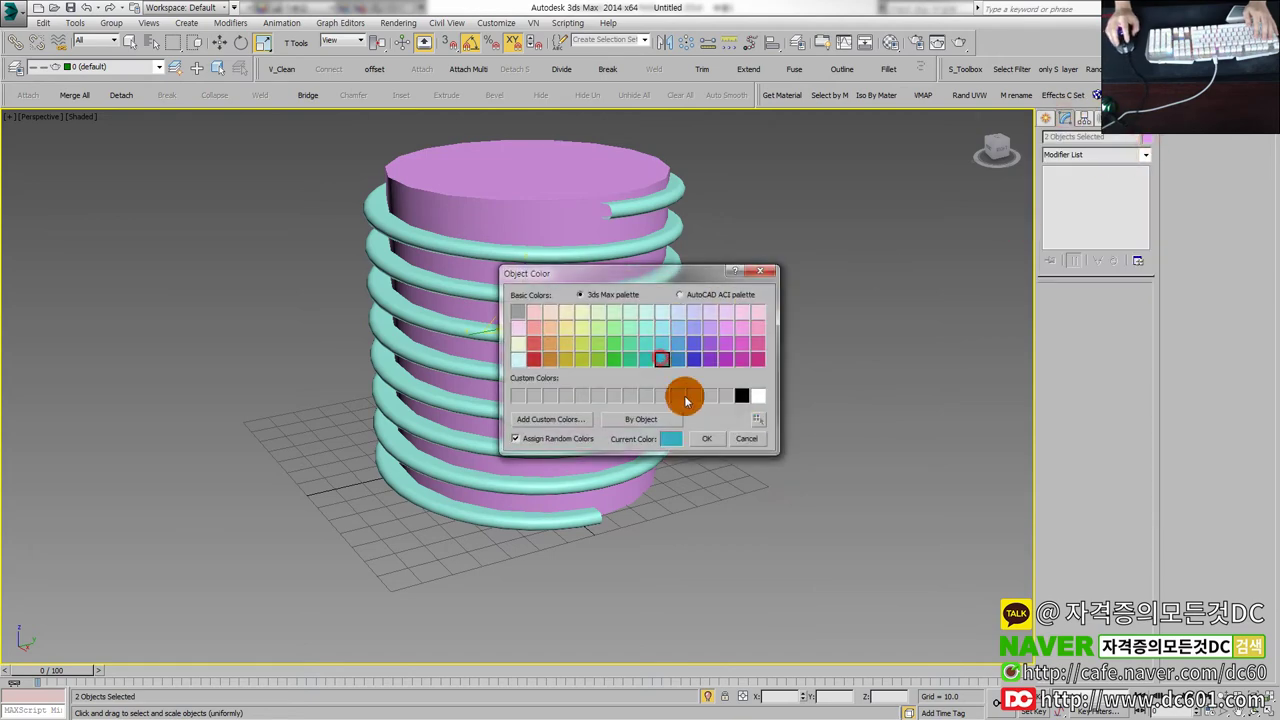
pyautogui.click(703, 441)
pyautogui.click(737, 423)
pyautogui.moveTo(737, 423)
pyautogui.keyDown('alt'); pyautogui.mouseDown(button='middle')
pyautogui.moveTo(717, 394)
pyautogui.moveTo(760, 398)
pyautogui.mouseUp(button='middle'); pyautogui.keyUp('alt')
# Adjust the helix Turns and Bias to redistribute the coils along the cylinder.
pyautogui.click(626, 219)
pyautogui.click(1066, 193)
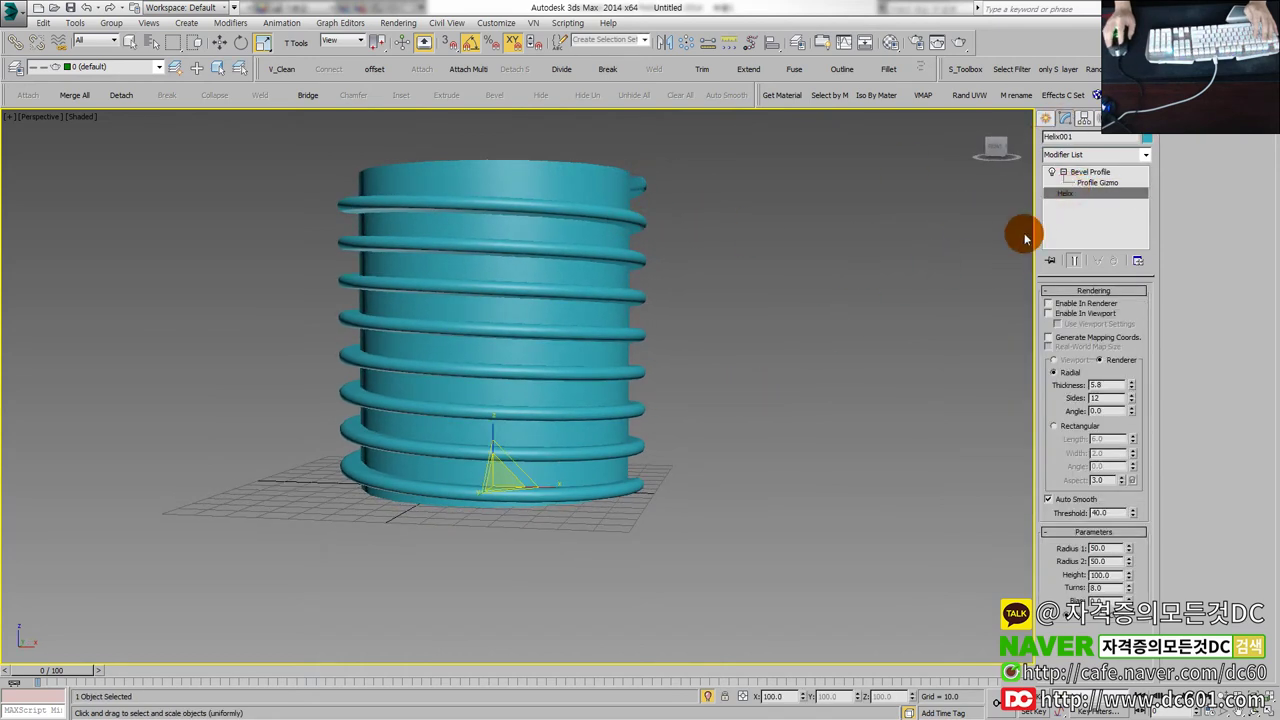
pyautogui.moveTo(1128, 590)
pyautogui.mouseDown()
pyautogui.moveTo(1137, 560)
pyautogui.moveTo(1137, 605)
pyautogui.mouseUp()
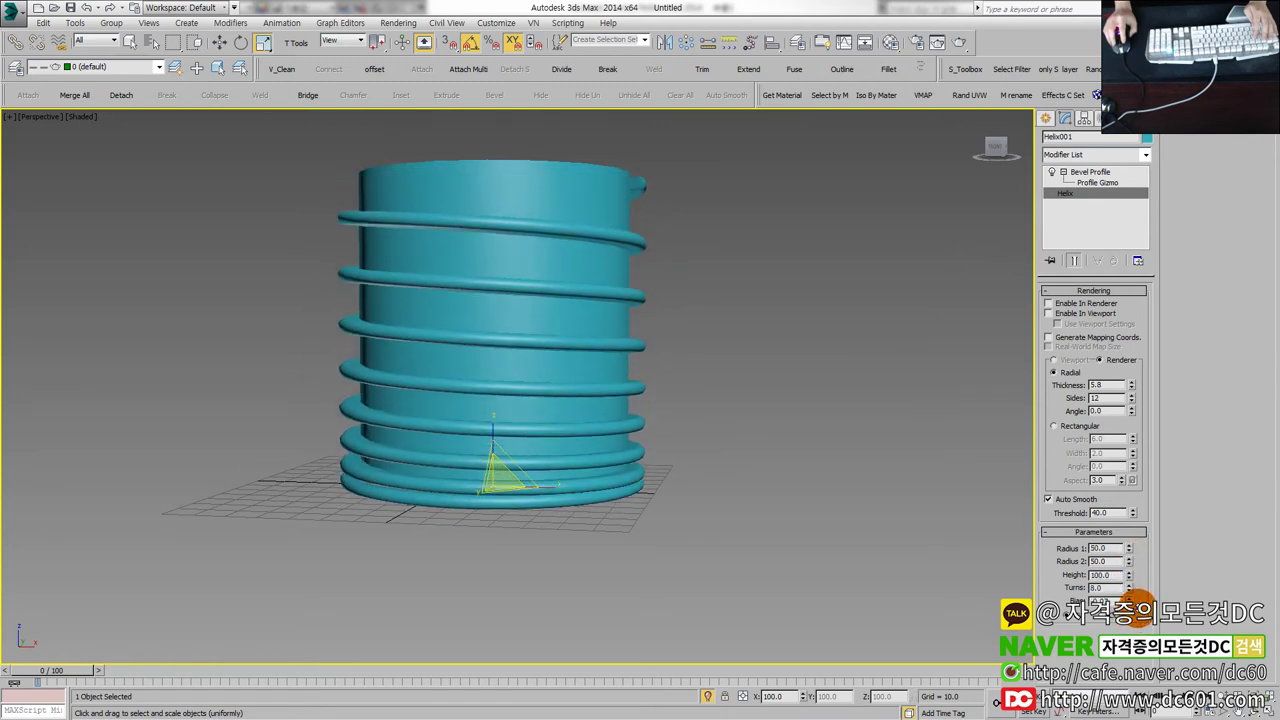
pyautogui.moveTo(1137, 605); pyautogui.dragTo(1137, 598)
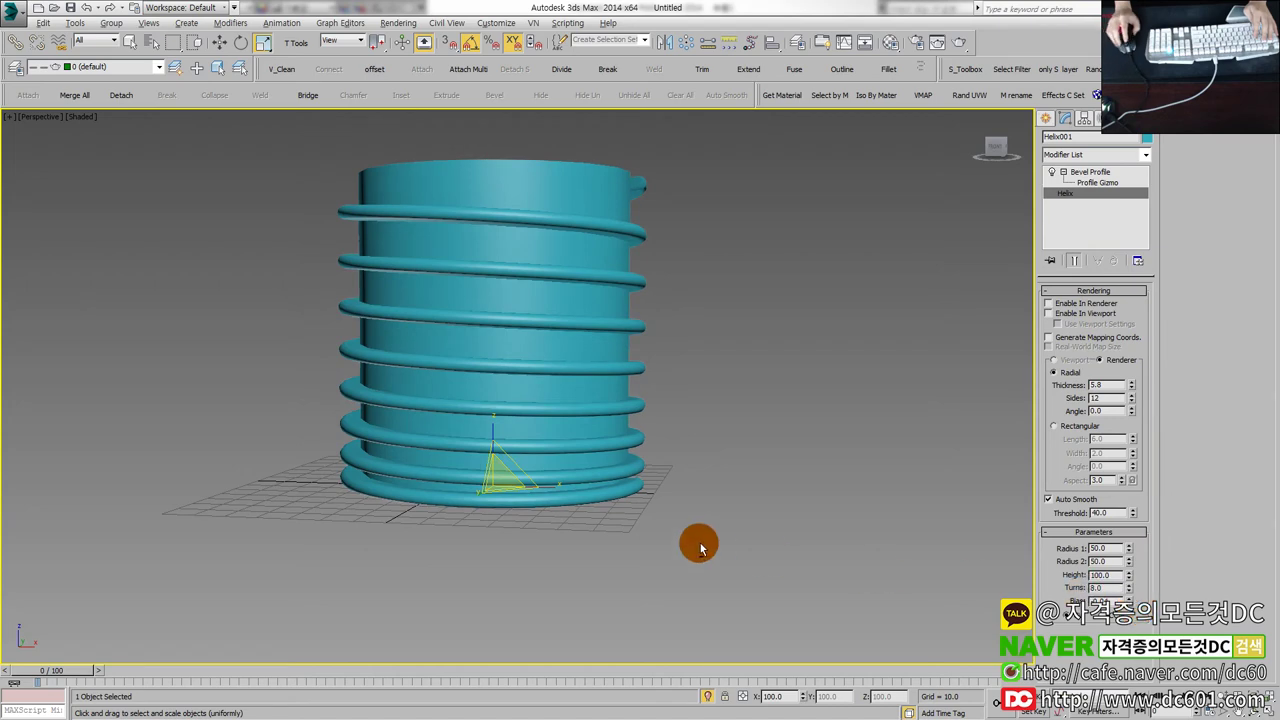
pyautogui.keyDown('alt'); pyautogui.moveTo(700, 548); pyautogui.dragTo(880, 303, button='middle'); pyautogui.keyUp('alt')
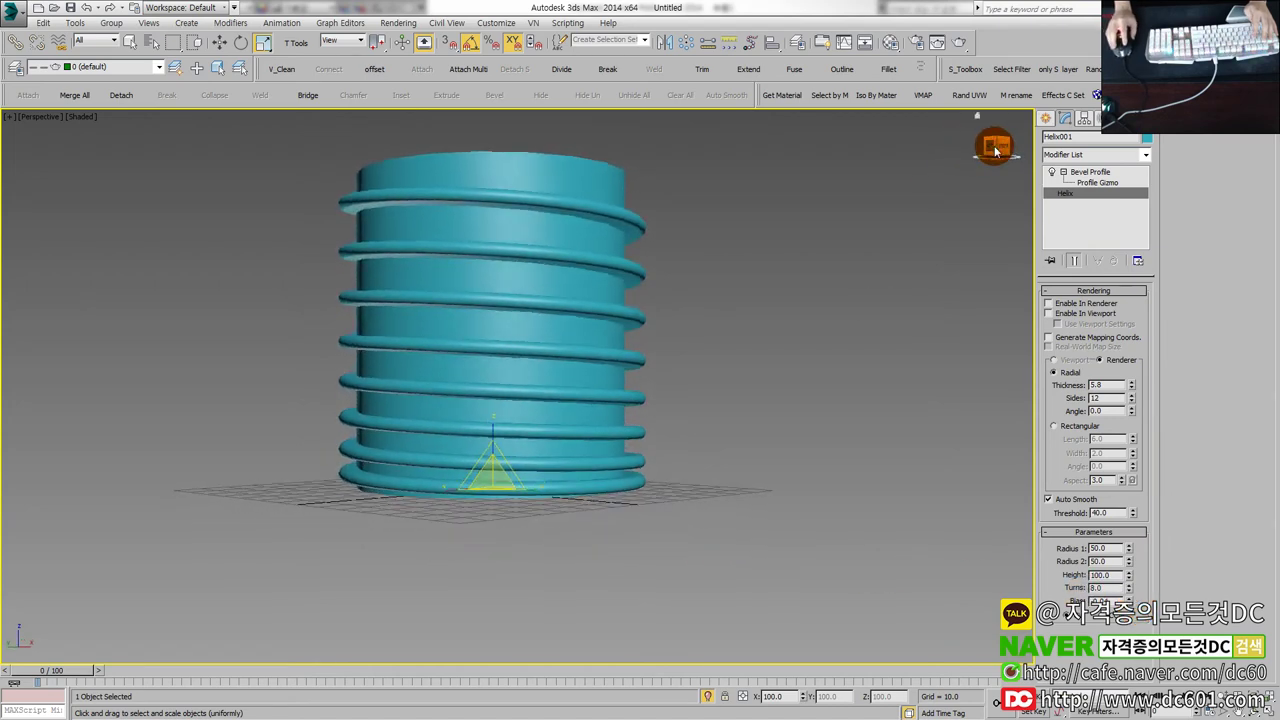
pyautogui.moveTo(491, 434); pyautogui.dragTo(513, 537, button='middle')
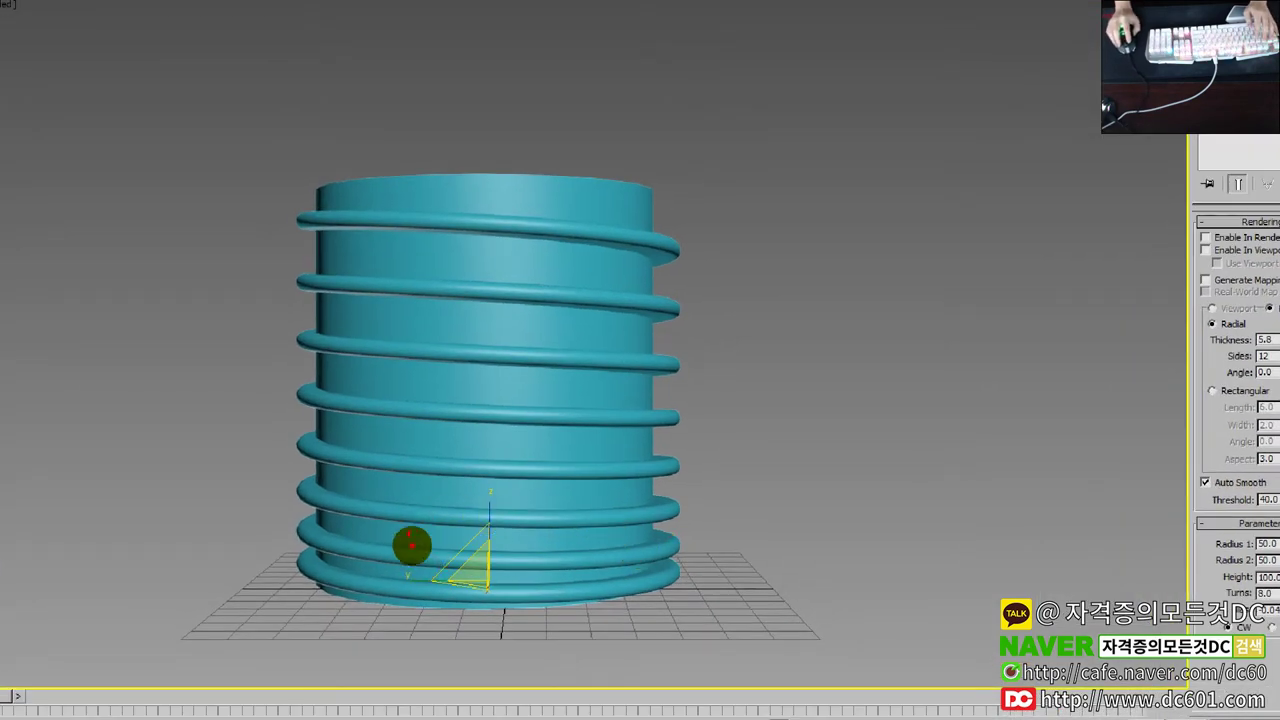
pyautogui.moveTo(411, 550)
pyautogui.mouseDown()
pyautogui.moveTo(558, 516)
pyautogui.moveTo(499, 454)
pyautogui.mouseUp()
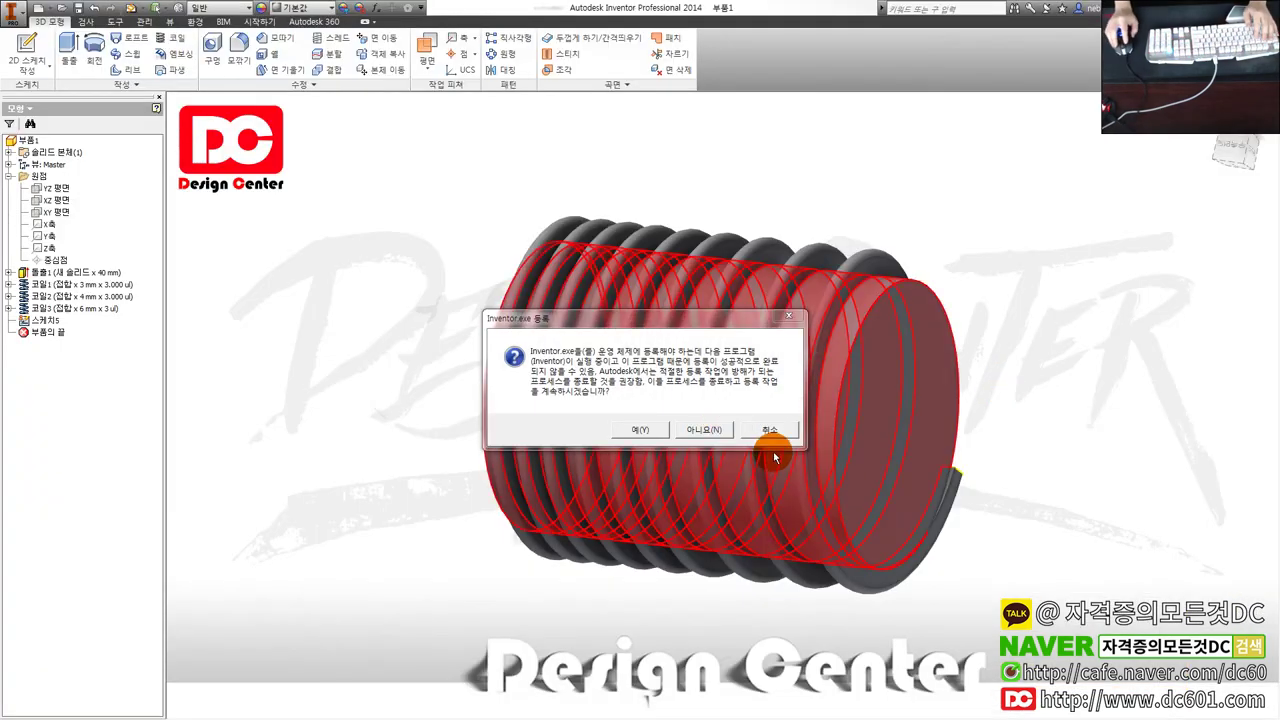
# Dismiss the Inventor.exe registration message and deselect everything in the scene.
pyautogui.press('Return')
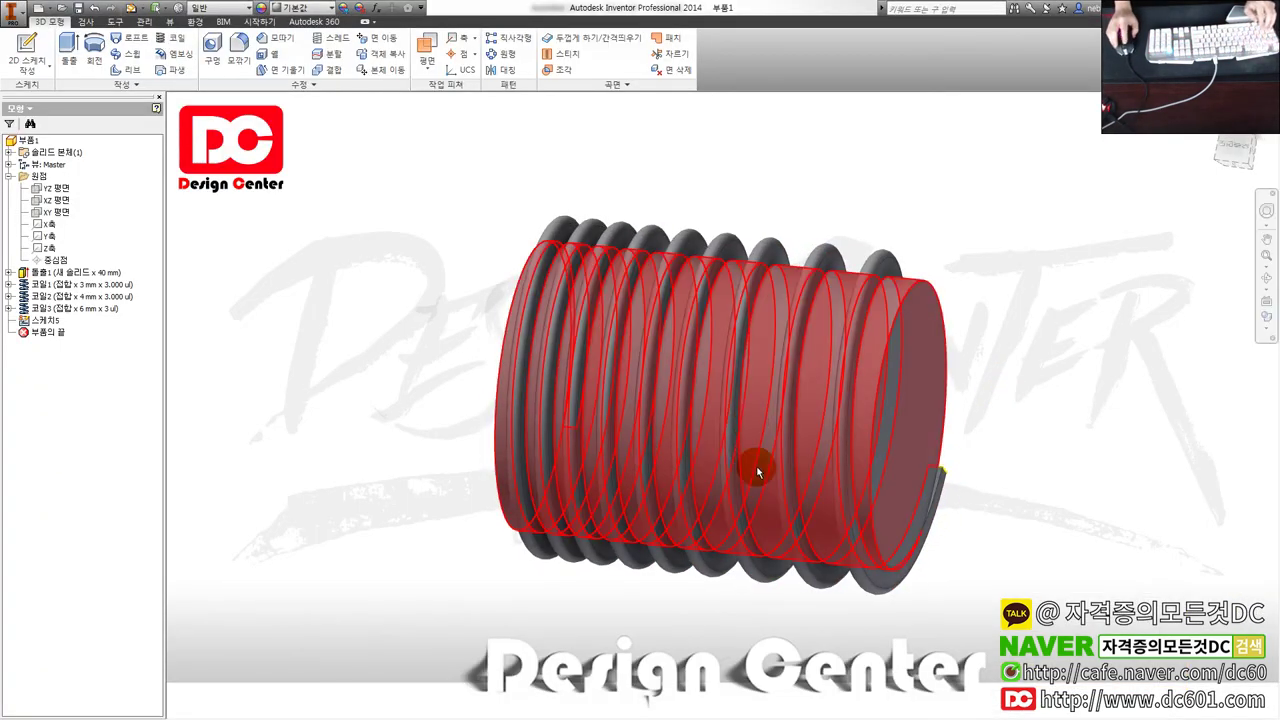
pyautogui.click(1035, 490)
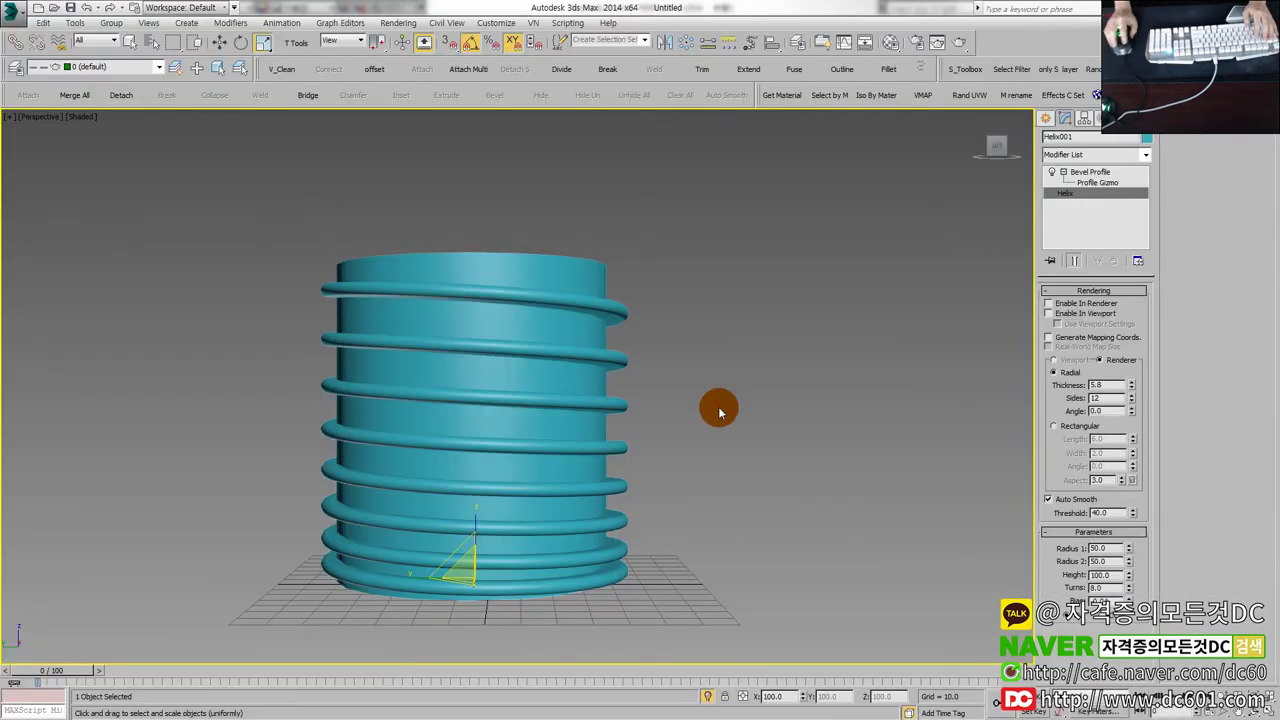
pyautogui.click(696, 404)
pyautogui.keyDown('alt'); pyautogui.moveTo(659, 433); pyautogui.dragTo(631, 477, button='middle'); pyautogui.keyUp('alt')
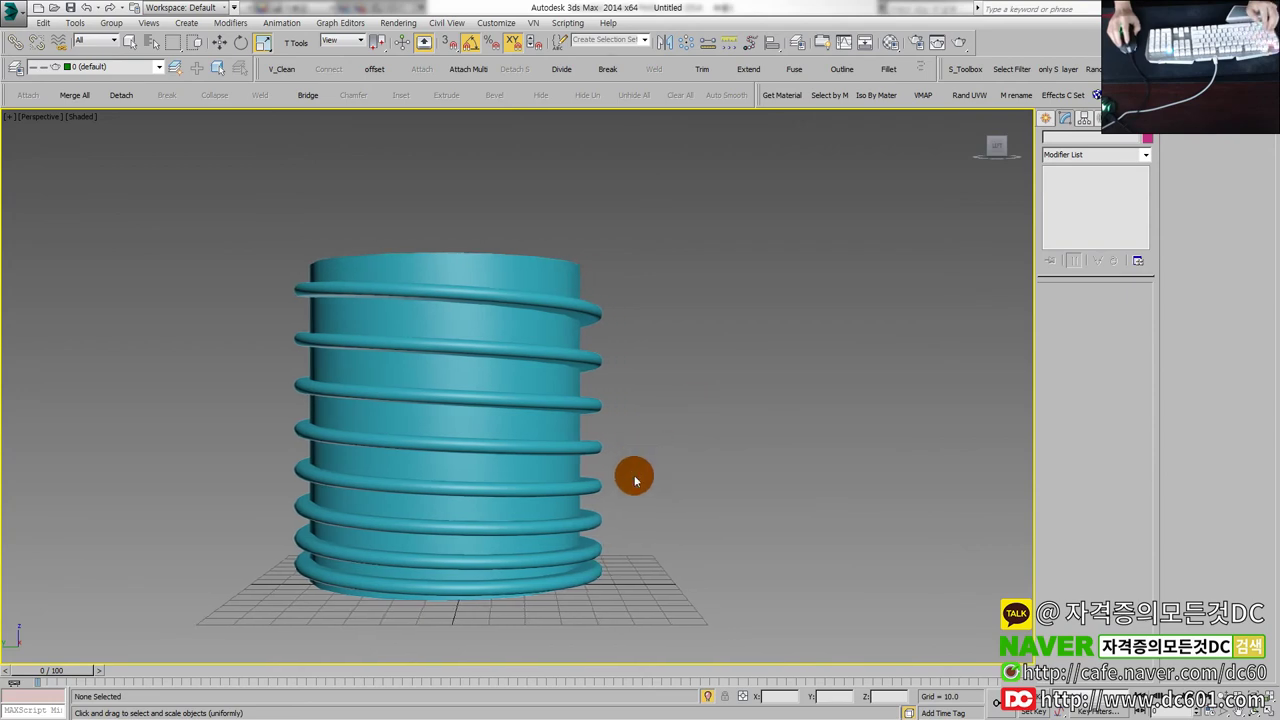
# Select the cylinder in the Perspective viewport and orbit to look down onto it.
pyautogui.click(503, 420)
pyautogui.moveTo(503, 420)
pyautogui.keyDown('alt'); pyautogui.mouseDown(button='middle')
pyautogui.moveTo(514, 443)
pyautogui.moveTo(561, 445)
pyautogui.moveTo(583, 426)
pyautogui.moveTo(474, 449)
pyautogui.moveTo(537, 403)
pyautogui.moveTo(475, 453)
pyautogui.mouseUp(button='middle'); pyautogui.keyUp('alt')
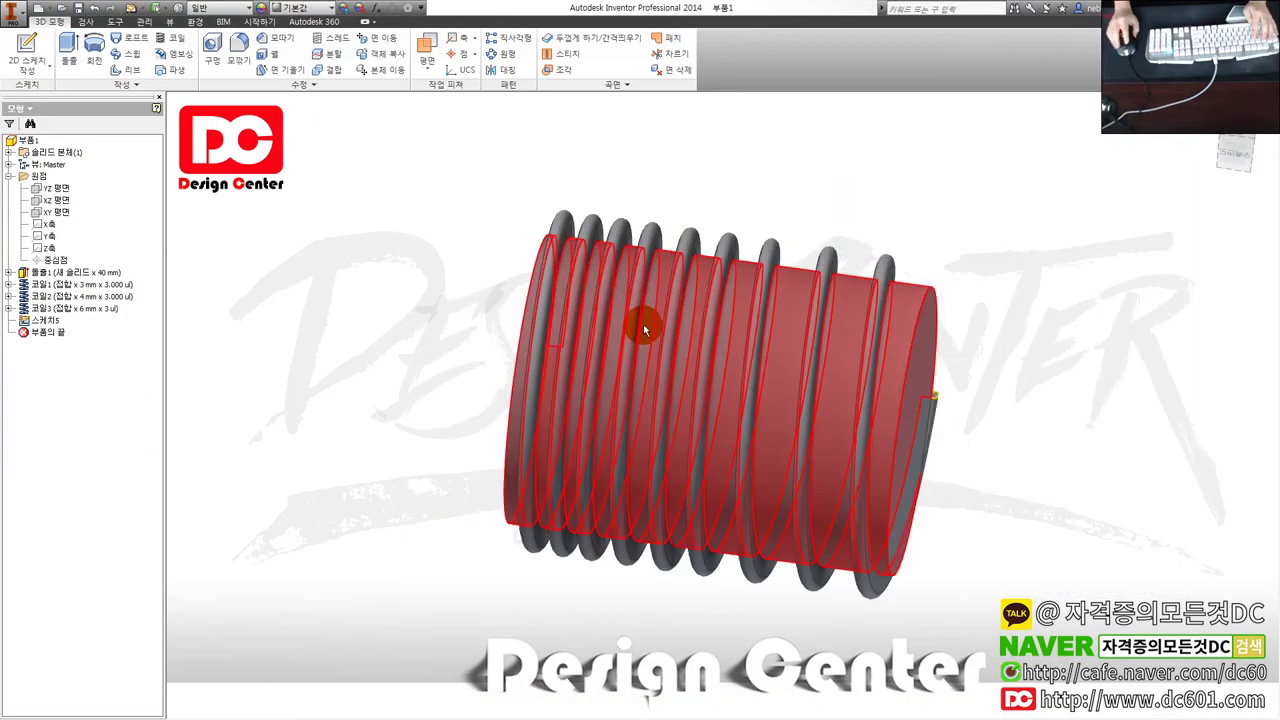
# Orbit the Inventor coiled cylinder to a straight side view, zoom out and pan, then return to isometric.
pyautogui.moveTo(594, 400)
pyautogui.keyDown('shift'); pyautogui.mouseDown(button='middle')
pyautogui.moveTo(506, 386)
pyautogui.moveTo(613, 406)
pyautogui.moveTo(543, 400)
pyautogui.moveTo(563, 394)
pyautogui.moveTo(603, 416)
pyautogui.moveTo(517, 423)
pyautogui.moveTo(506, 486)
pyautogui.moveTo(560, 450)
pyautogui.mouseUp(button='middle'); pyautogui.keyUp('shift')
pyautogui.moveTo(756, 338)
pyautogui.keyDown('shift'); pyautogui.mouseDown(button='middle')
pyautogui.moveTo(720, 457)
pyautogui.moveTo(758, 350)
pyautogui.mouseUp(button='middle'); pyautogui.keyUp('shift')
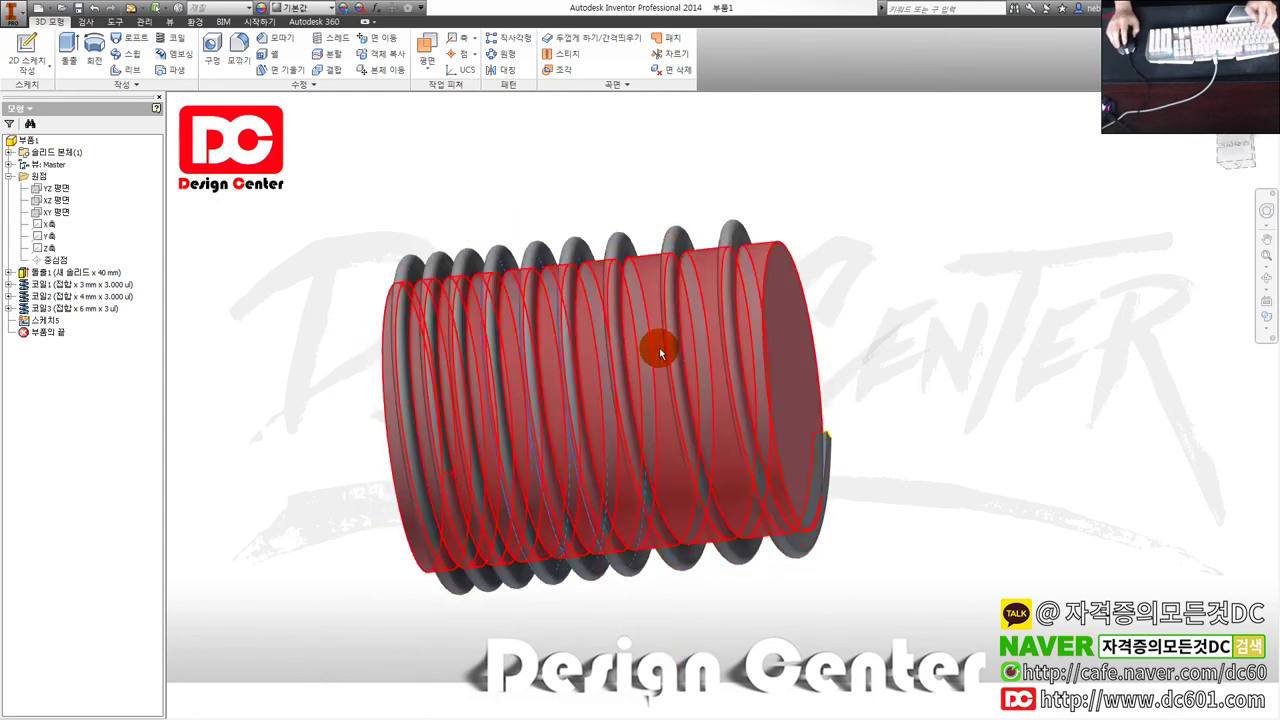
pyautogui.keyDown('shift'); pyautogui.moveTo(657, 357); pyautogui.dragTo(666, 394, button='middle'); pyautogui.keyUp('shift')
pyautogui.click(1236, 150)
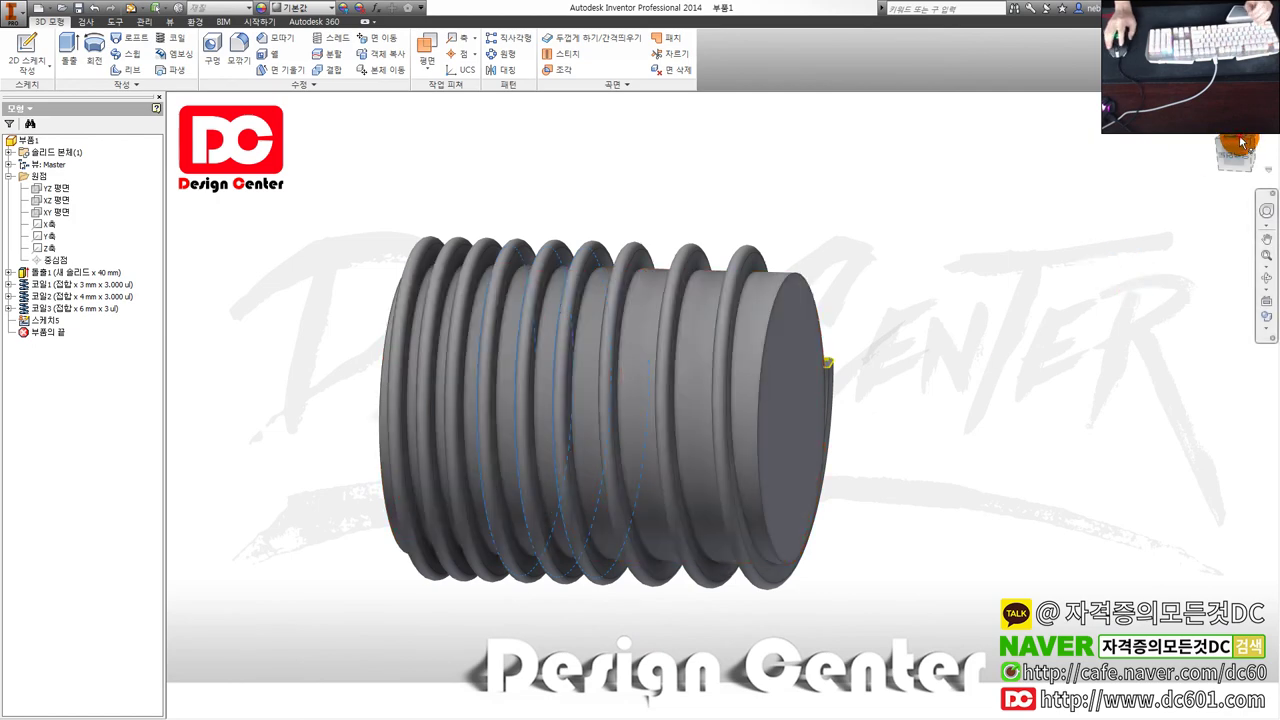
pyautogui.scroll(-3, 740, 382)
pyautogui.moveTo(971, 409); pyautogui.dragTo(837, 433, button='middle')
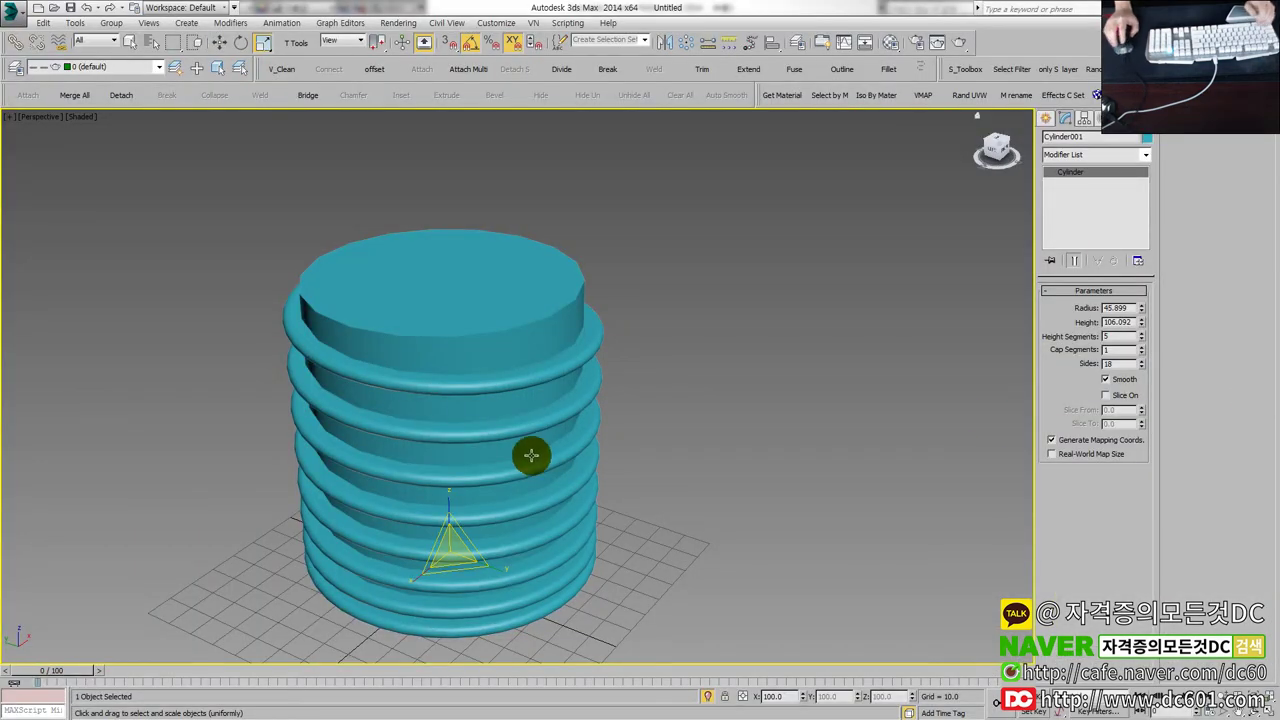
pyautogui.moveTo(531, 456); pyautogui.dragTo(600, 398, button='middle')
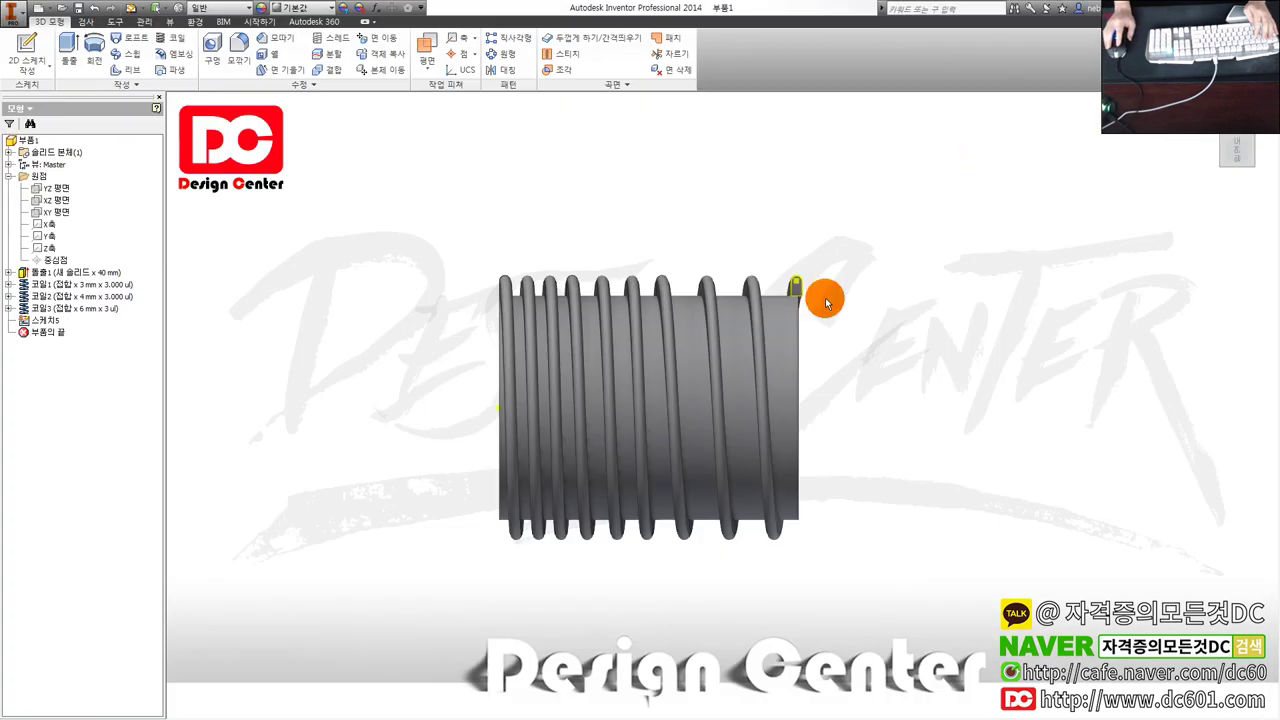
pyautogui.press('F6')
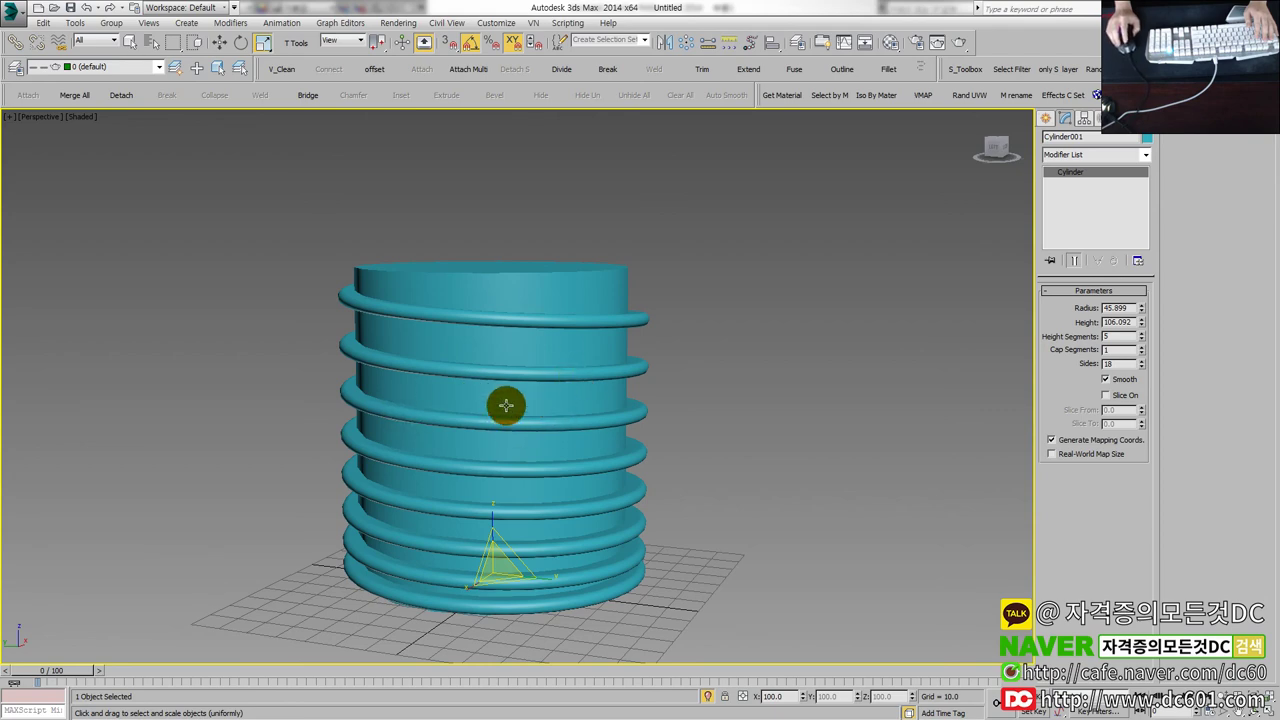
pyautogui.press('w')
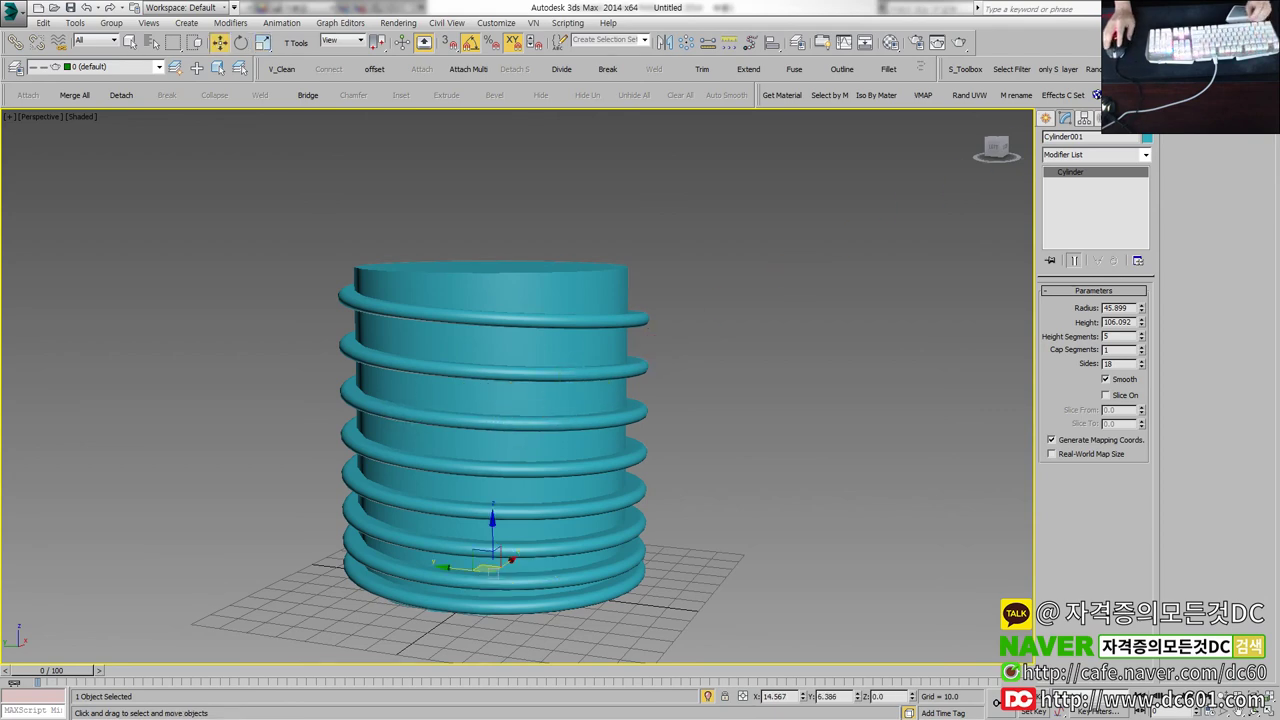